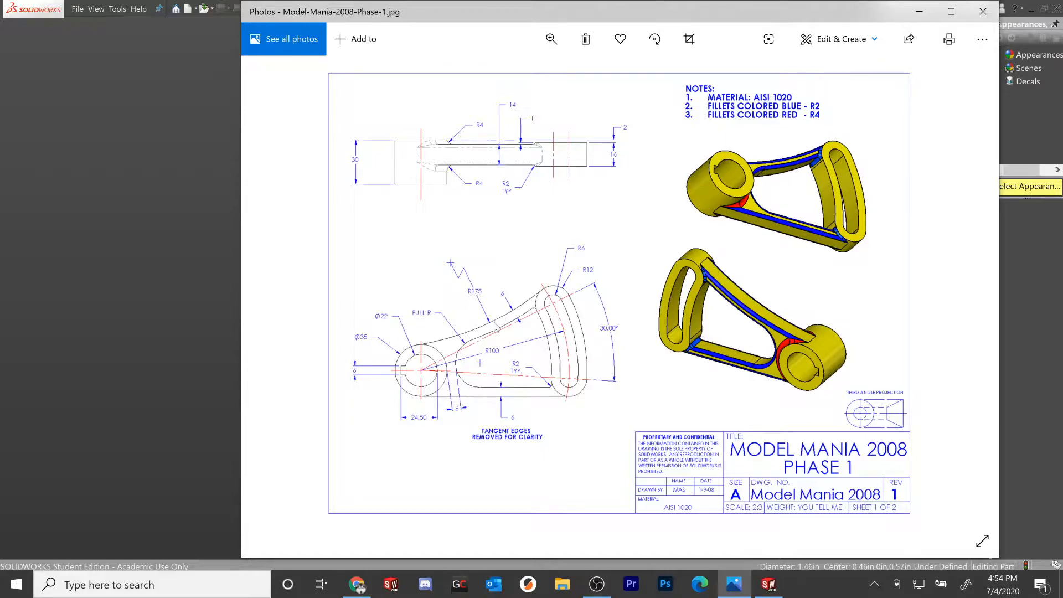
Switch from the reference drawing to SOLIDWORKS and create a new part document
{"action": "left_click", "coordinate": [144, 120]}
{"action": "left_click", "coordinate": [76, 9]}
{"action": "left_click", "coordinate": [93, 24]}
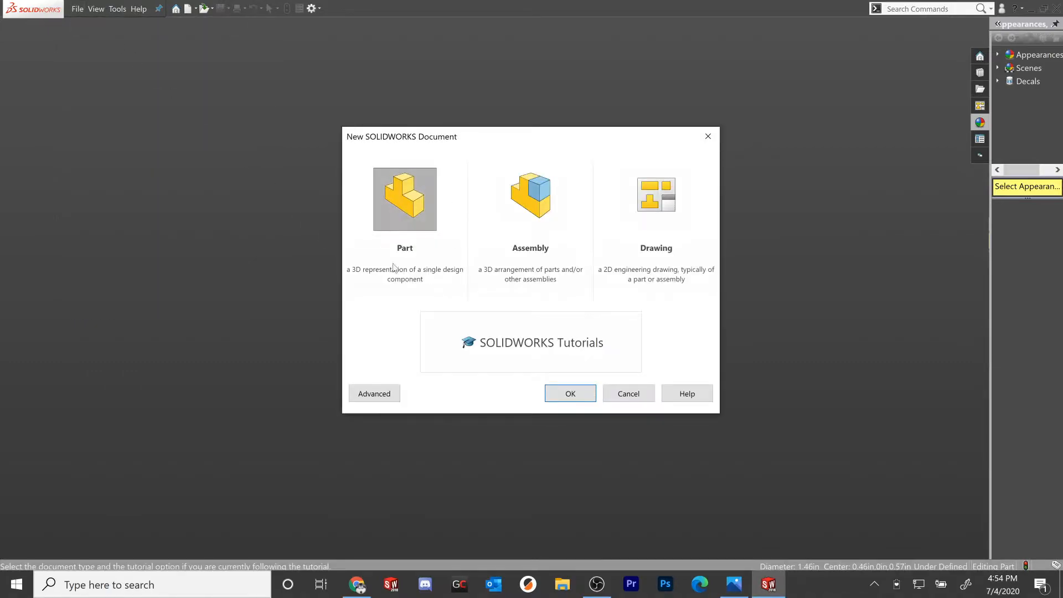
{"action": "left_click", "coordinate": [549, 396]}
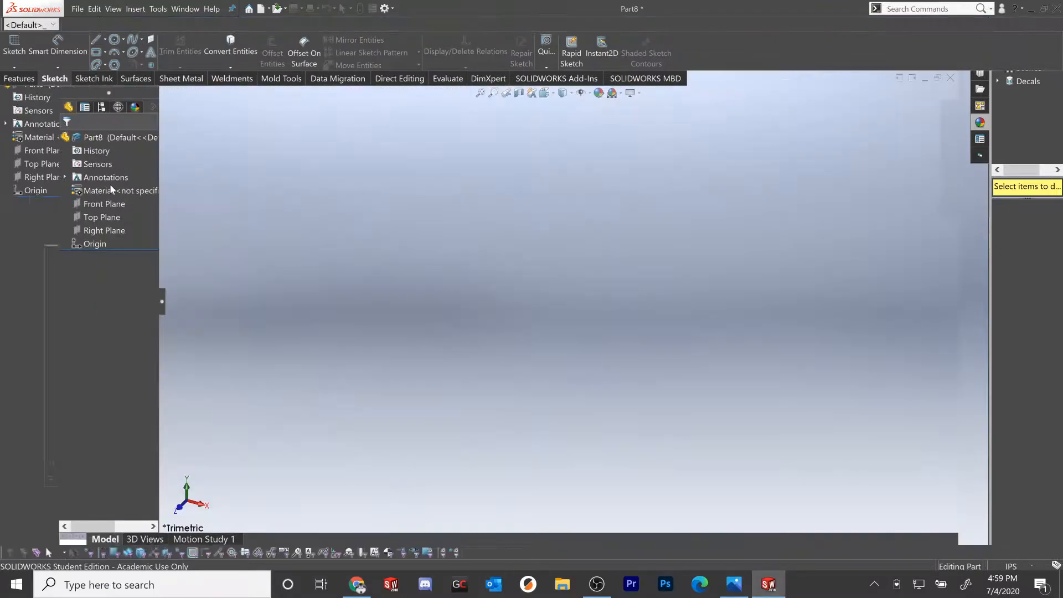
Start a sketch on the Top Plane and draw two concentric circles centred on the origin
{"action": "left_click", "coordinate": [92, 215]}
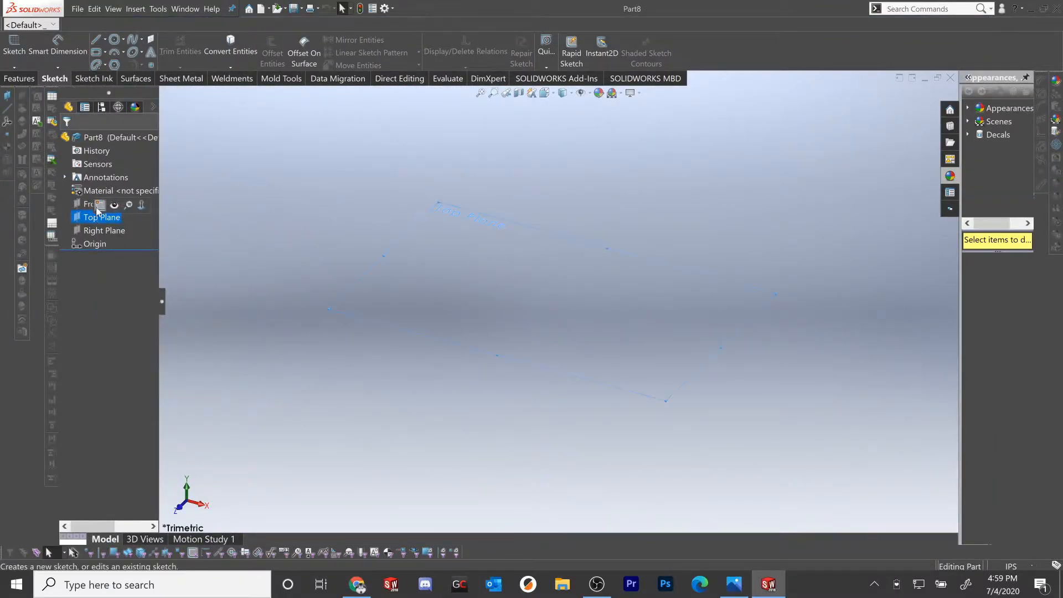
{"action": "left_click", "coordinate": [98, 205]}
{"action": "left_click", "coordinate": [114, 39]}
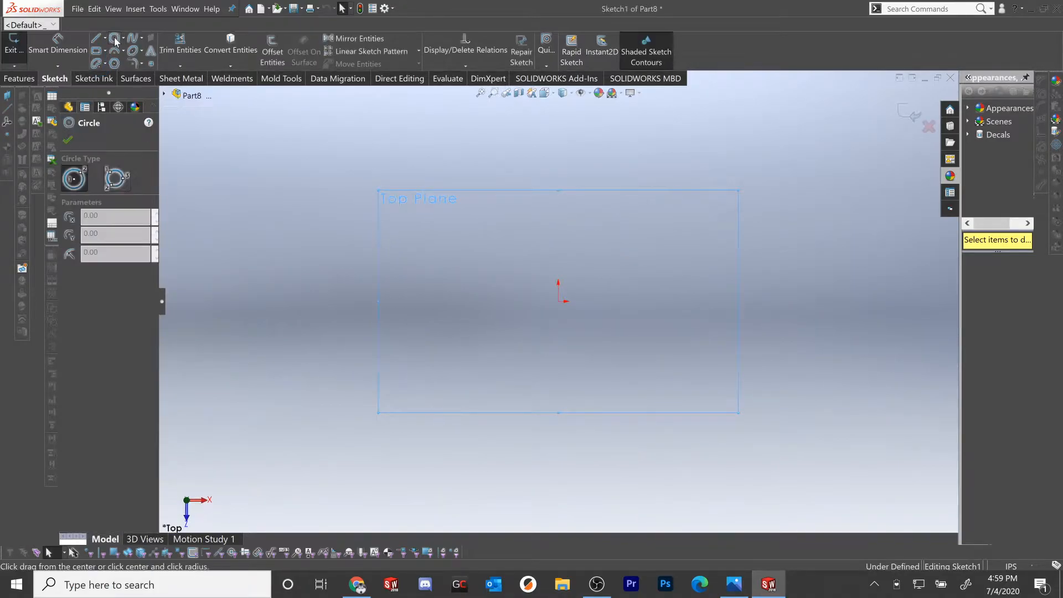
{"action": "left_click", "coordinate": [558, 302]}
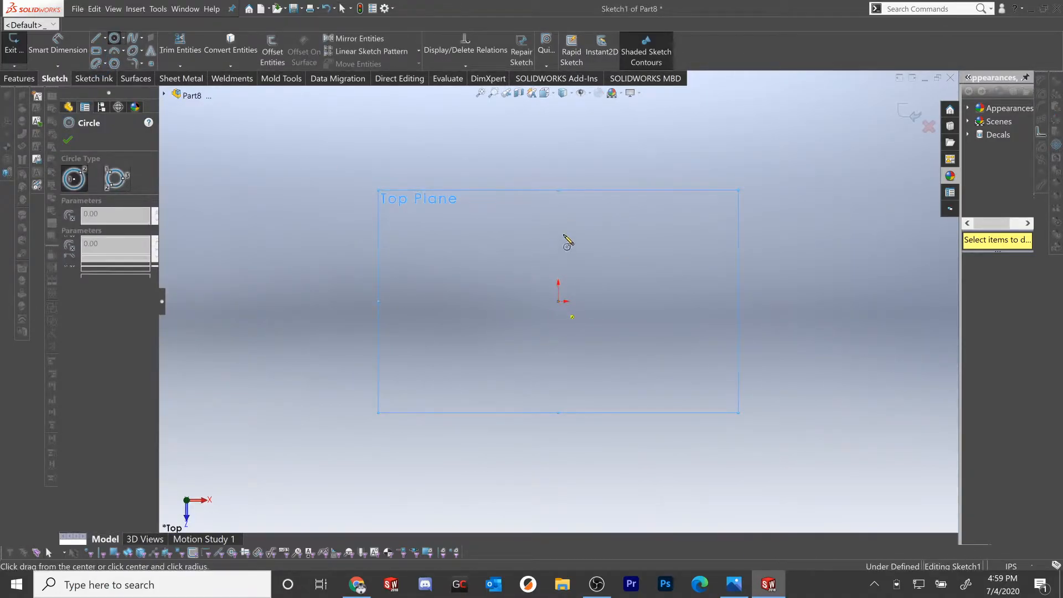
{"action": "left_click", "coordinate": [568, 216]}
{"action": "left_click", "coordinate": [558, 302]}
{"action": "left_click", "coordinate": [570, 248]}
{"action": "left_click", "coordinate": [71, 142]}
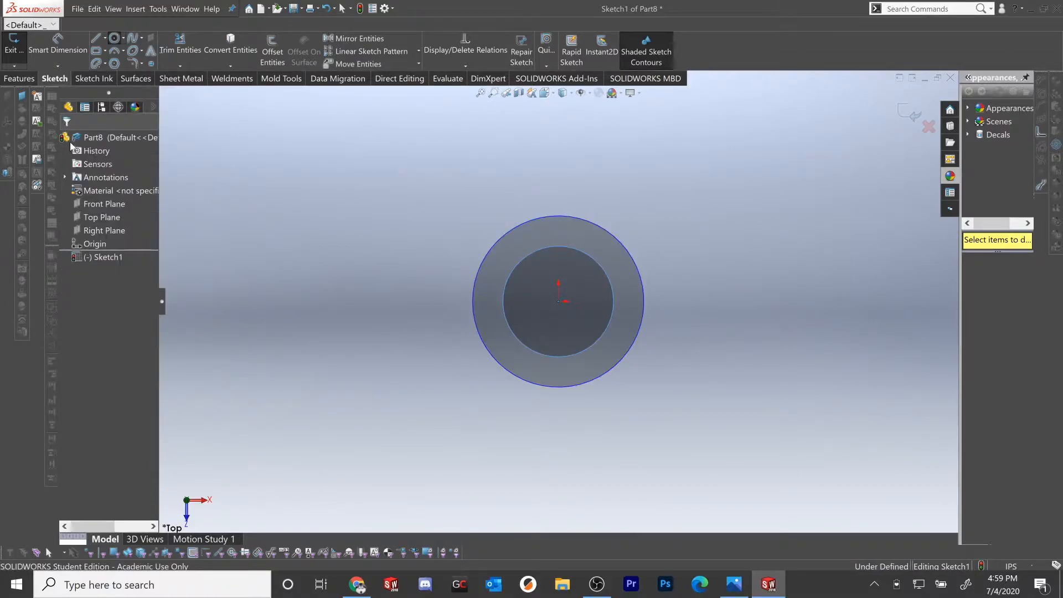
Draw a centerpoint arc slot around the origin, beside the circles, with about 4.71 in radius, 48.9° arc angle and 1.99 in width
{"action": "left_click", "coordinate": [96, 63]}
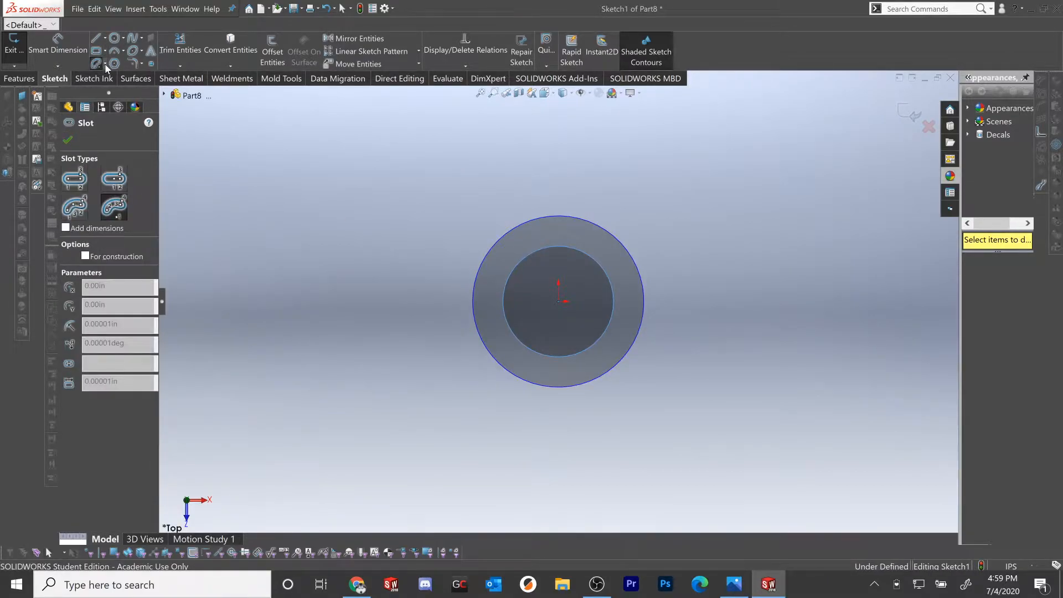
{"action": "left_click", "coordinate": [105, 65]}
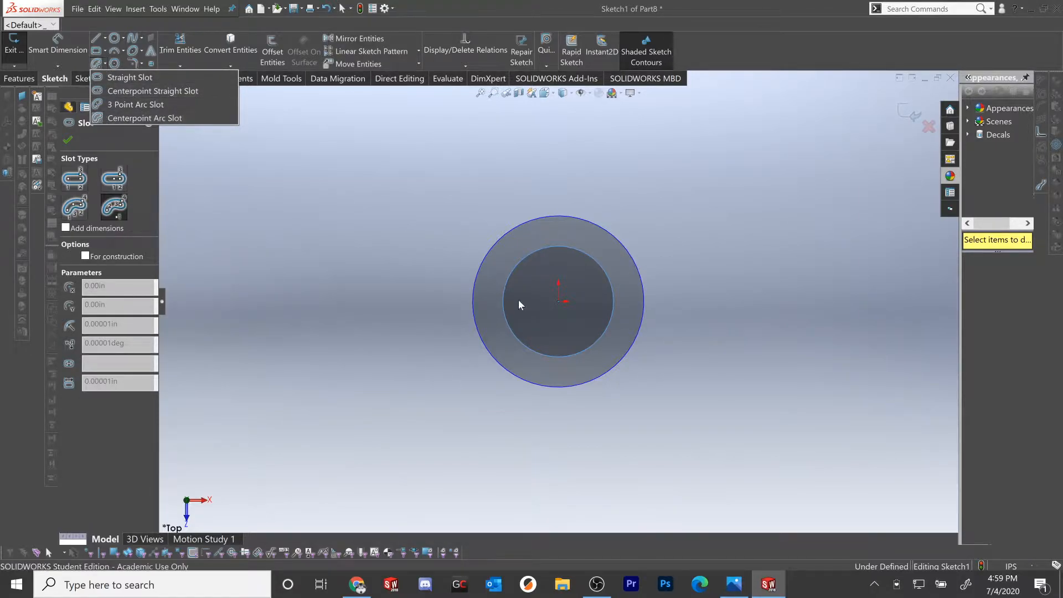
{"action": "left_click", "coordinate": [558, 302]}
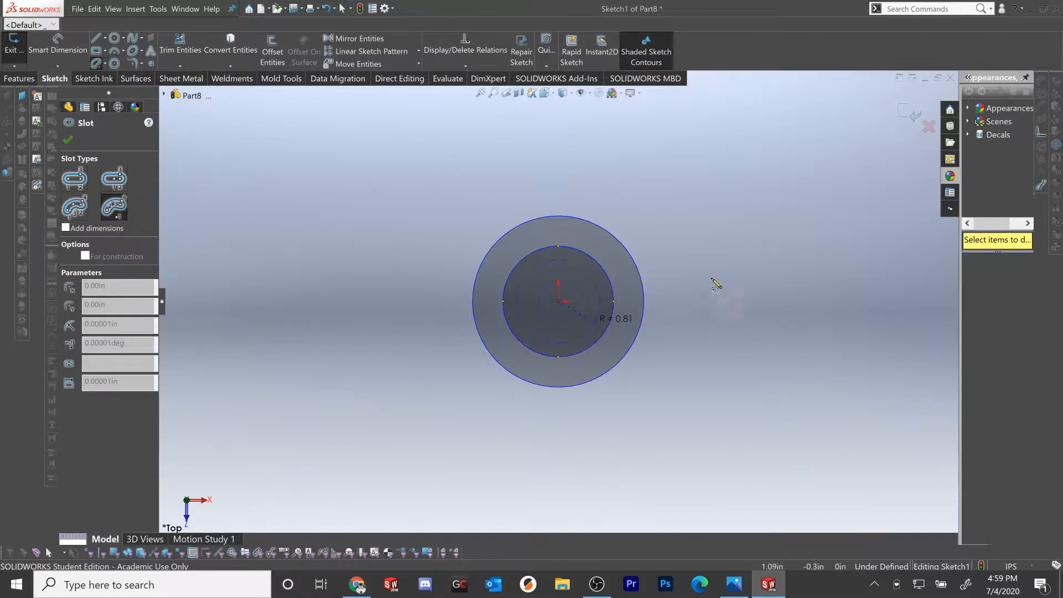
{"action": "left_click", "coordinate": [743, 145]}
{"action": "left_click", "coordinate": [806, 340]}
{"action": "left_click", "coordinate": [849, 333]}
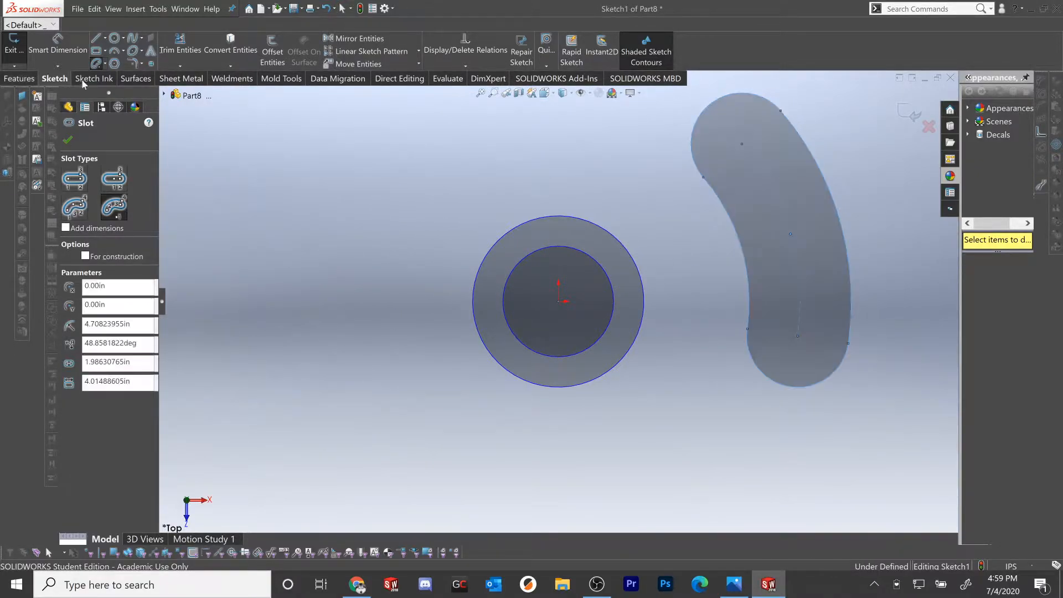
{"action": "left_click", "coordinate": [68, 139]}
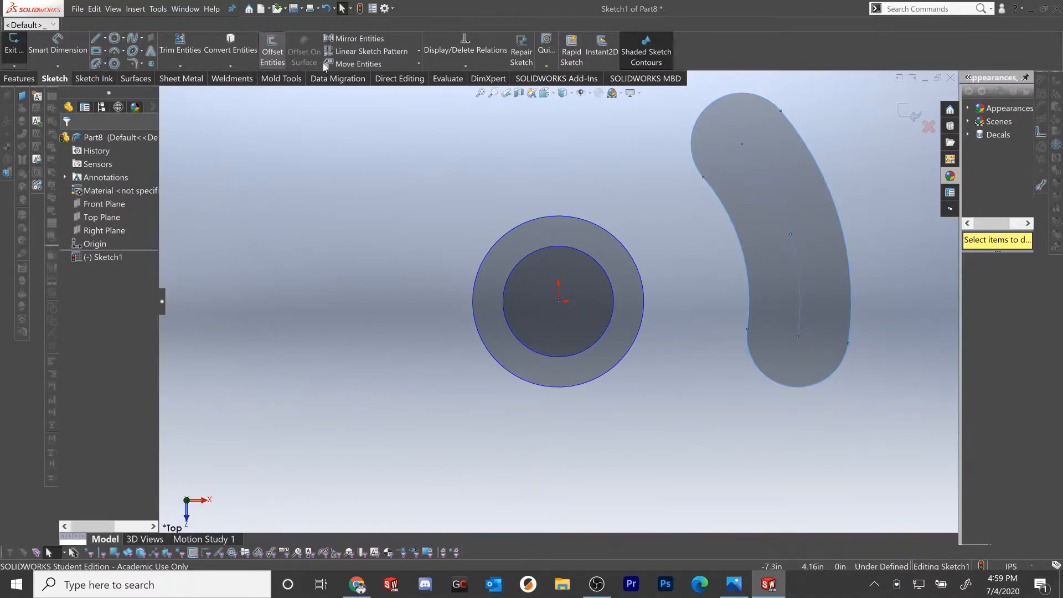
Offset the slot outline outward by 0.10 in and delete the resulting offset dimension
{"action": "left_click", "coordinate": [272, 51]}
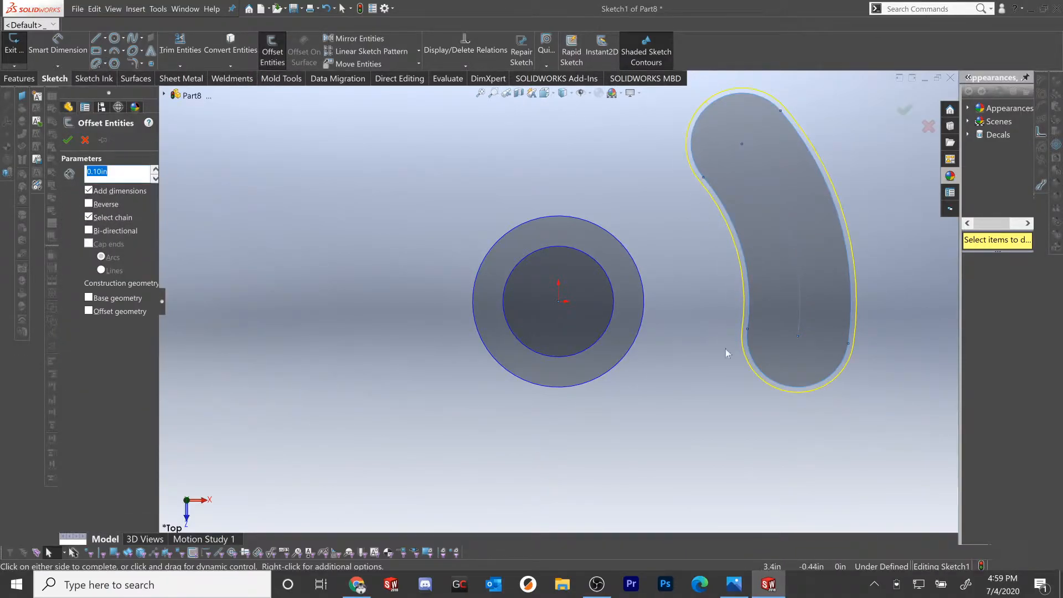
{"action": "left_click", "coordinate": [69, 140]}
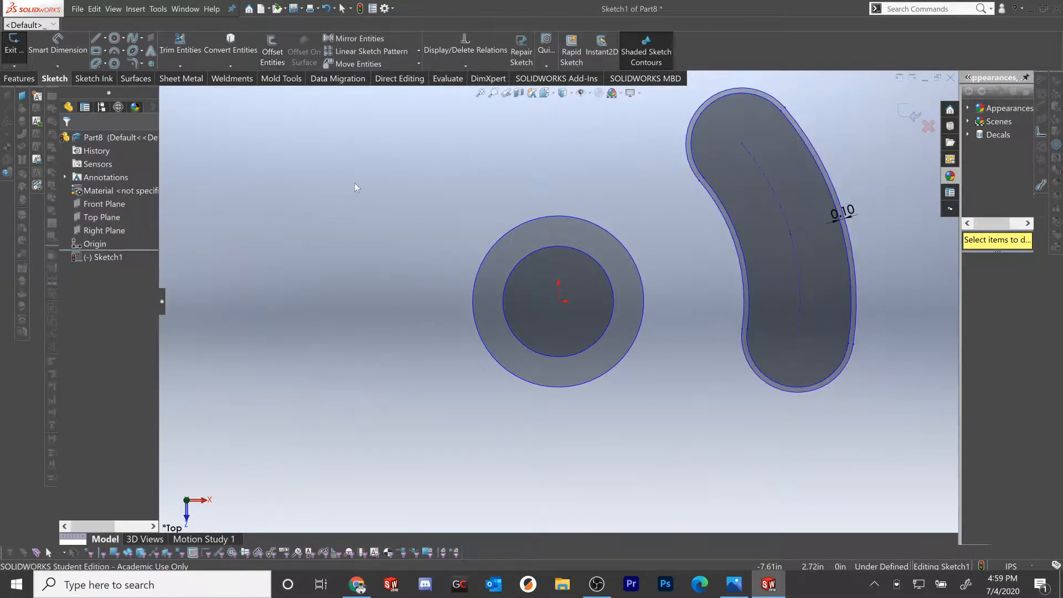
{"action": "left_click", "coordinate": [851, 214]}
{"action": "right_click", "coordinate": [849, 212]}
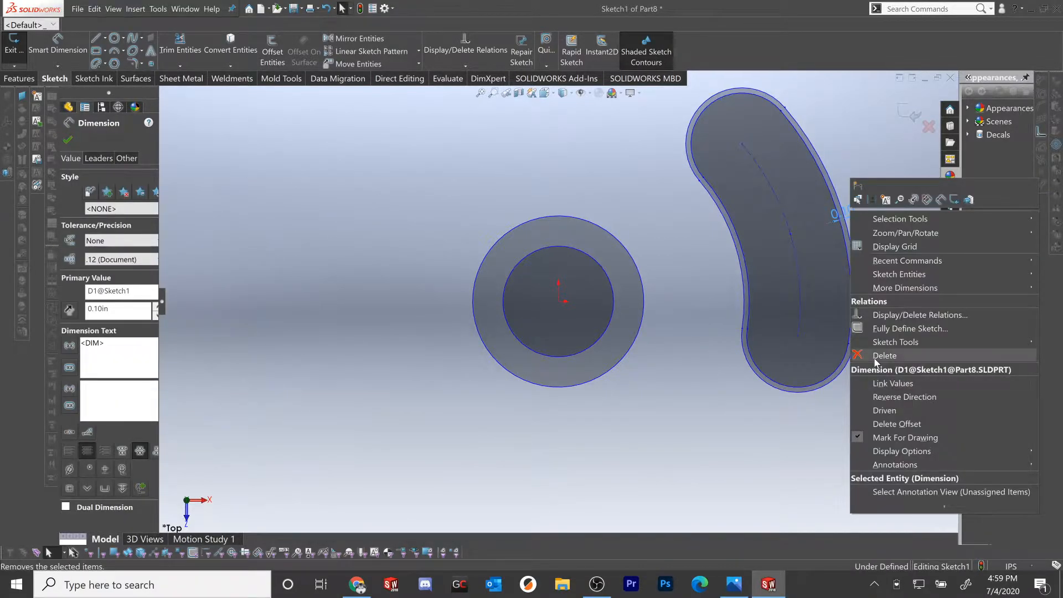
{"action": "left_click", "coordinate": [876, 359]}
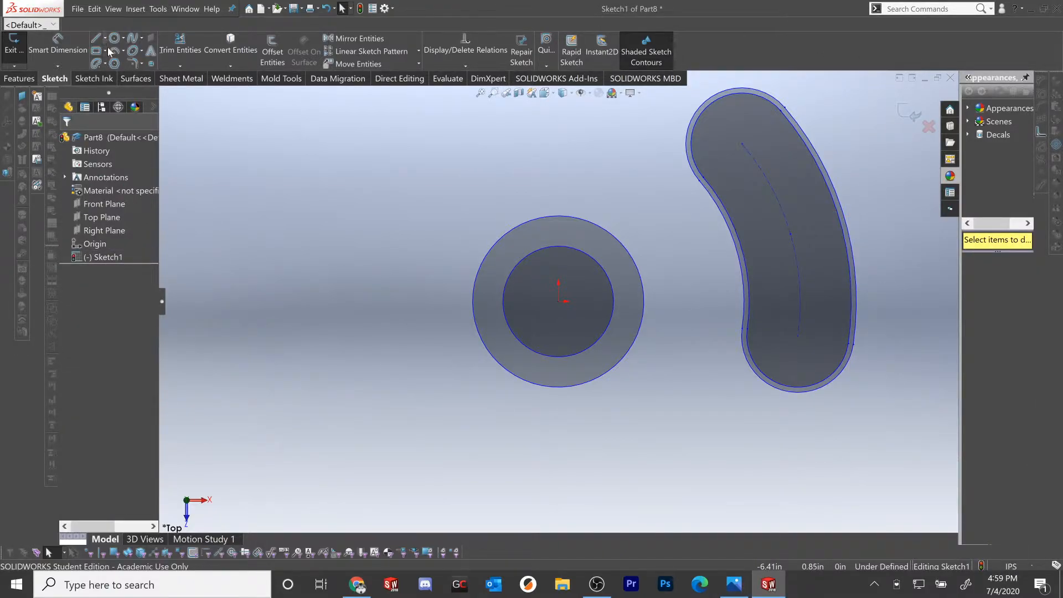
Draw a line about 4.64 in long from the outer circle's lowest point to the lower end of the outer slot outline
{"action": "key", "text": "l"}
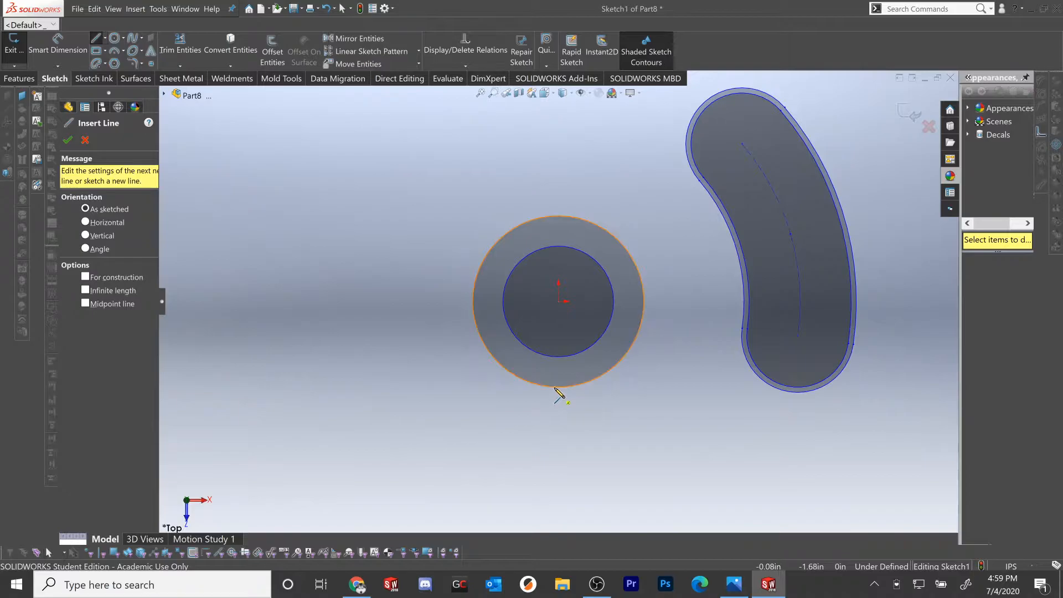
{"action": "left_click", "coordinate": [559, 387]}
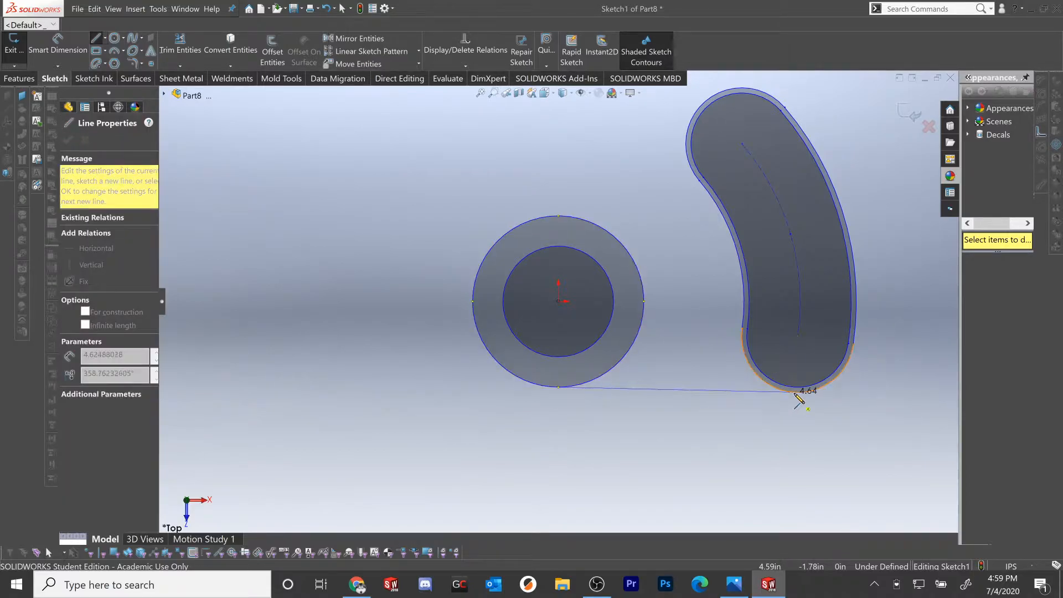
{"action": "left_click", "coordinate": [796, 392]}
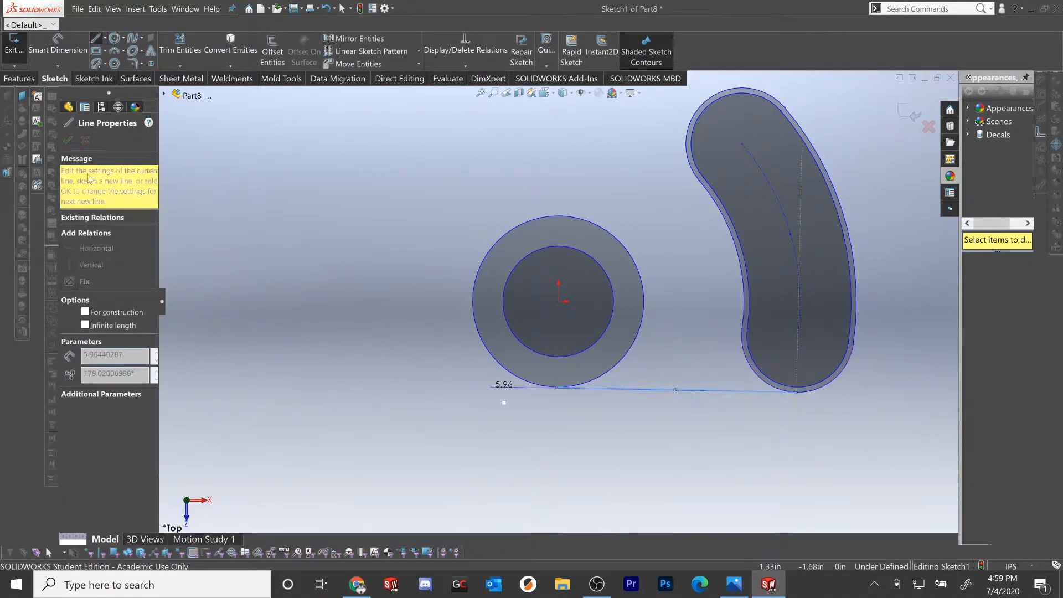
{"action": "key", "text": "Escape"}
Draw a three-point arc of about 9.4 in radius from the outer circle's upper side to the outer slot outline's upper end, curving inward
{"action": "key", "text": "a"}
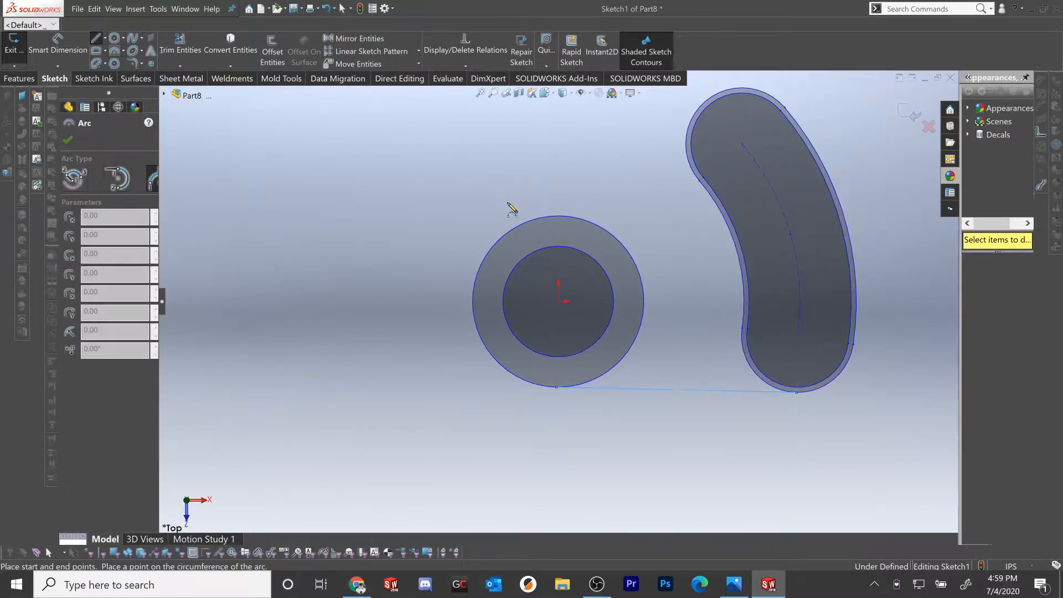
{"action": "left_click", "coordinate": [523, 235]}
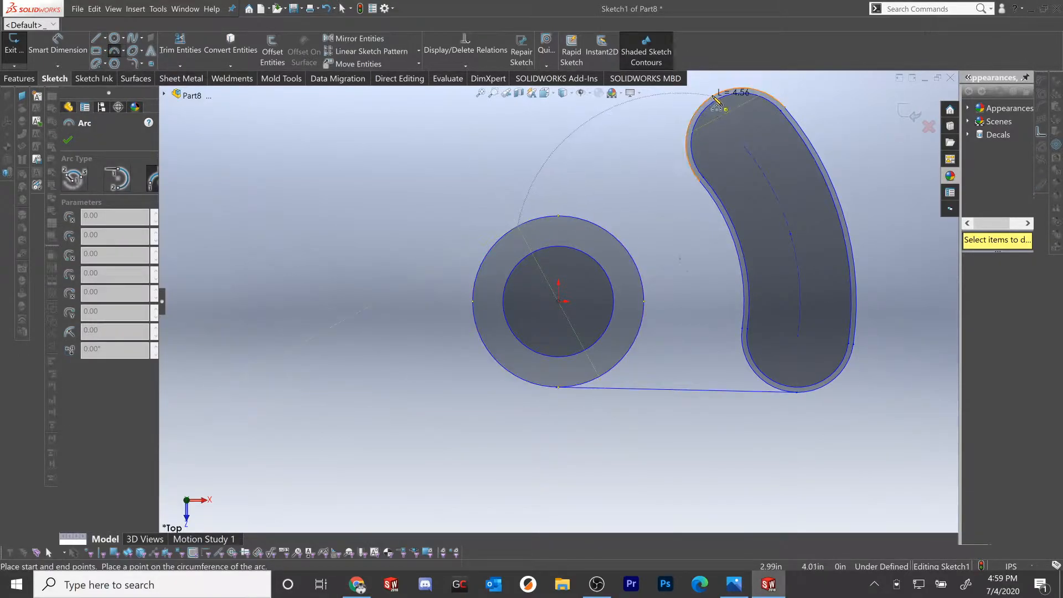
{"action": "left_click", "coordinate": [714, 100]}
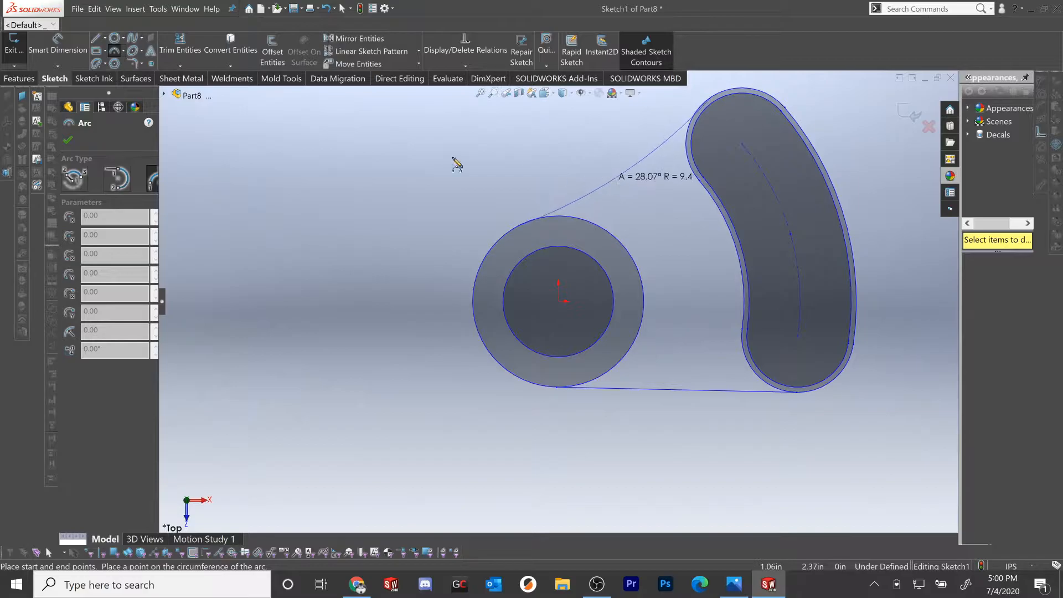
{"action": "left_click", "coordinate": [515, 171]}
{"action": "left_click", "coordinate": [67, 140]}
Make the lower connecting line horizontal and tangent to both the outer circle and the outer slot outline
{"action": "scroll", "coordinate": [516, 263], "scroll_direction": "up", "scroll_amount": 2}
{"action": "scroll", "coordinate": [686, 234], "scroll_direction": "down", "scroll_amount": 1}
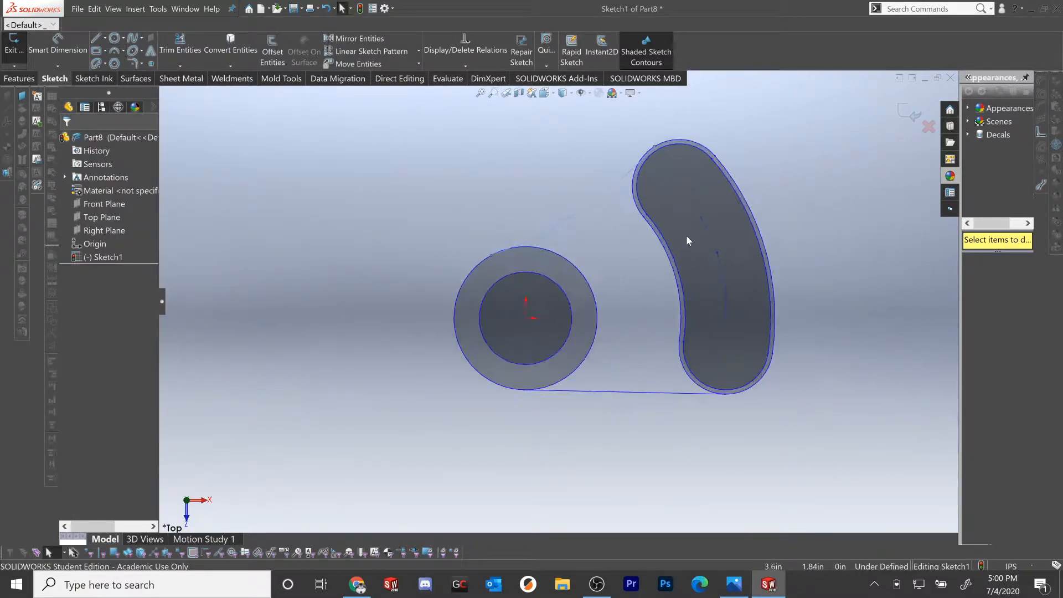
{"action": "left_click", "coordinate": [554, 392]}
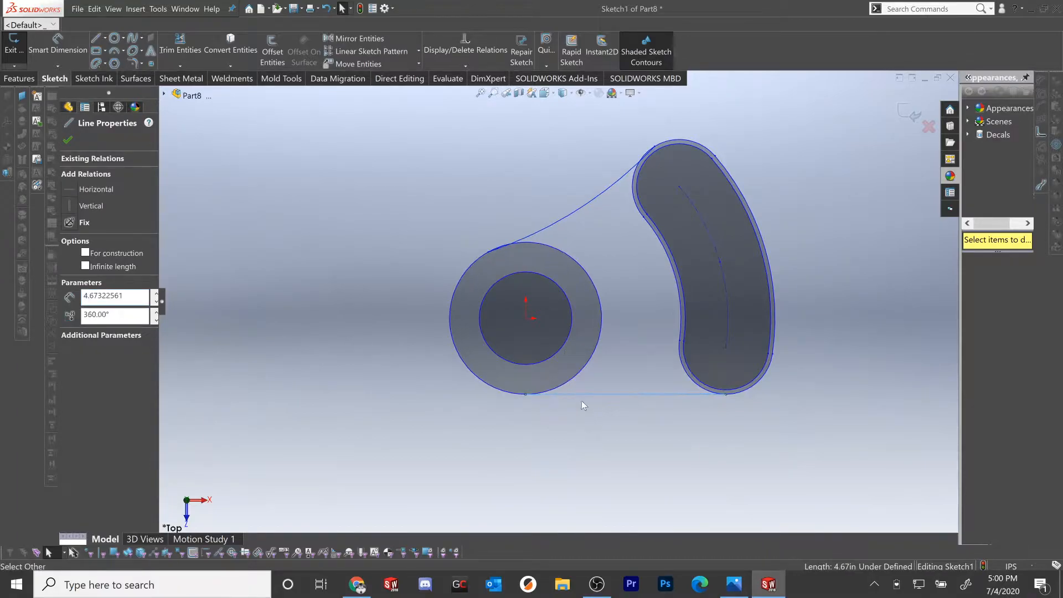
{"action": "left_click", "coordinate": [525, 395]}
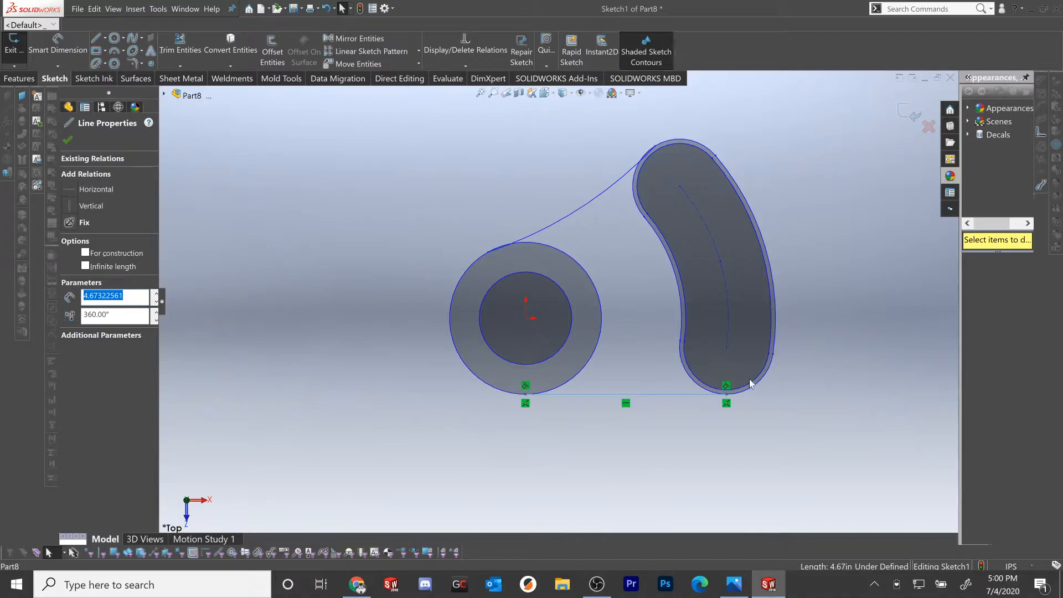
Make the upper connecting arc tangent to the outer circle and to the upper end of the outer slot outline
{"action": "left_click", "coordinate": [551, 225]}
{"action": "left_click", "coordinate": [531, 238]}
{"action": "left_click", "coordinate": [537, 244], "text": "ctrl"}
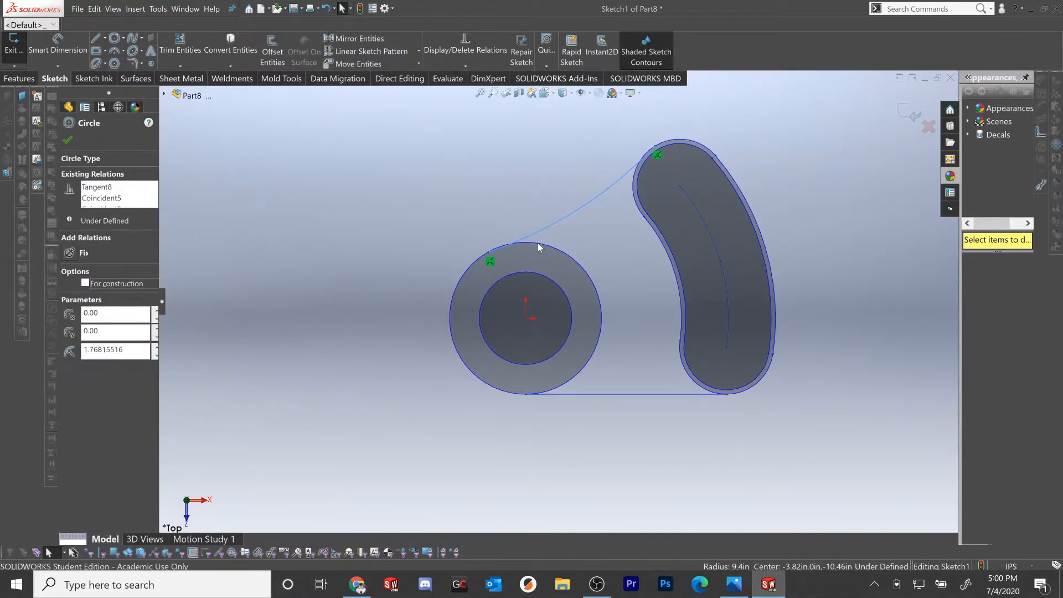
{"action": "left_click", "coordinate": [565, 211]}
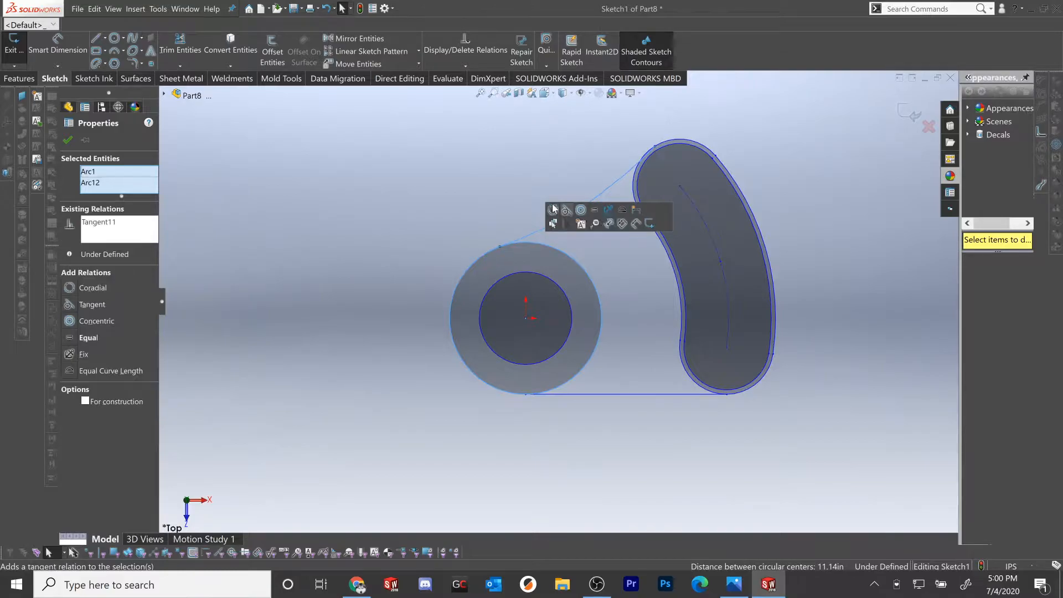
{"action": "left_click", "coordinate": [583, 184]}
{"action": "left_click", "coordinate": [620, 181]}
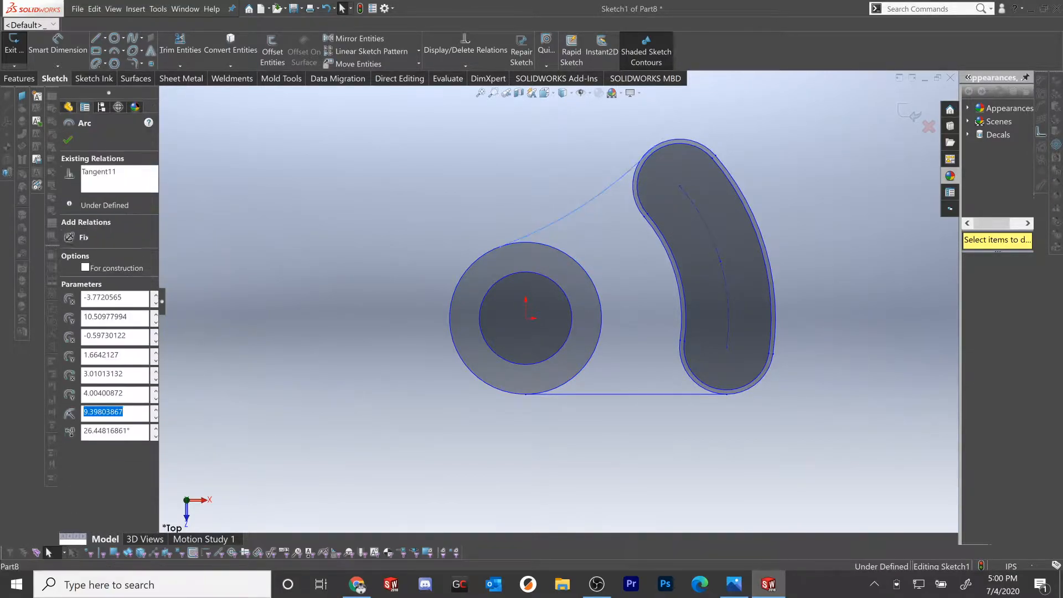
{"action": "left_click", "coordinate": [634, 196], "text": "ctrl"}
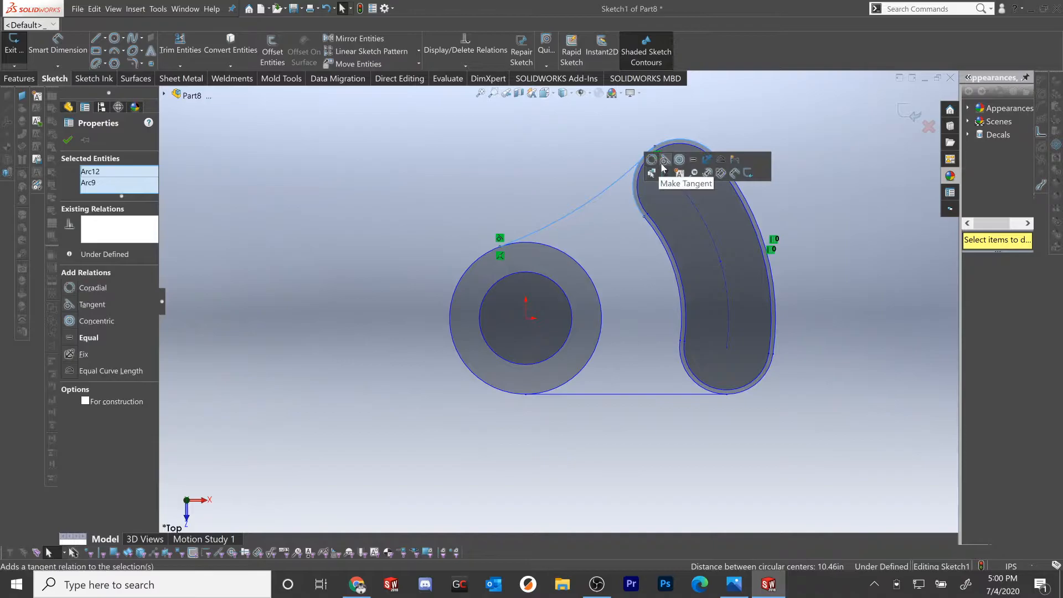
{"action": "left_click", "coordinate": [665, 160]}
{"action": "left_click", "coordinate": [519, 158]}
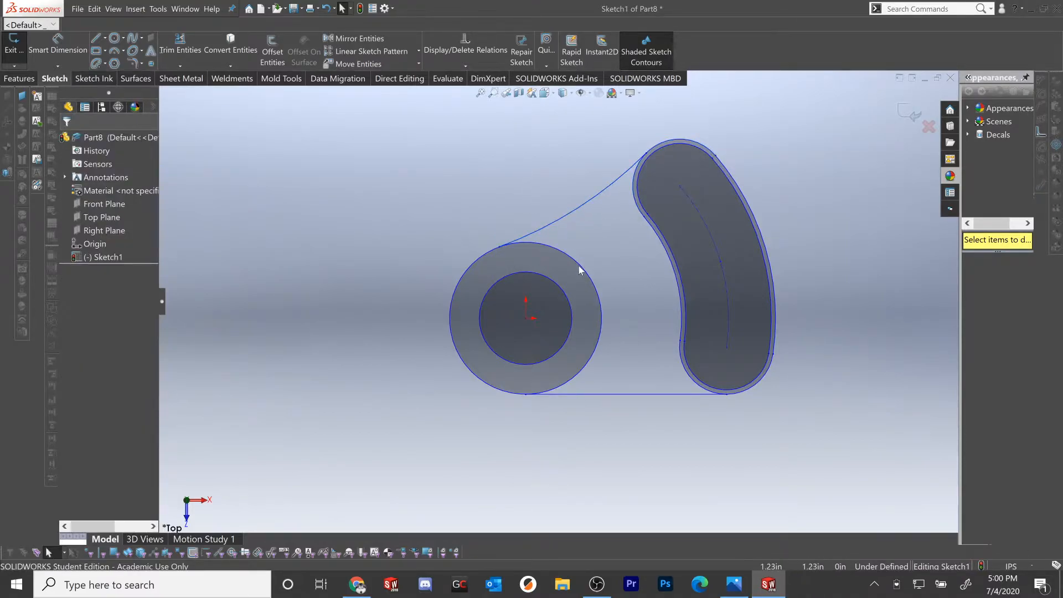
Dimension the outer circle's diameter as 35 mm
{"action": "left_click", "coordinate": [57, 44]}
{"action": "left_click", "coordinate": [456, 275]}
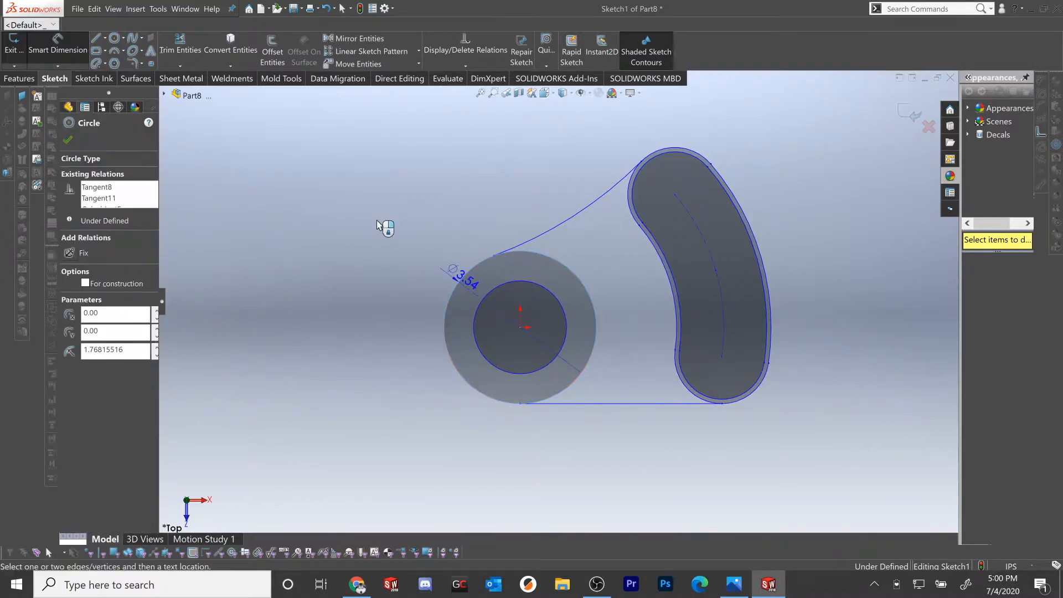
{"action": "left_click", "coordinate": [380, 229]}
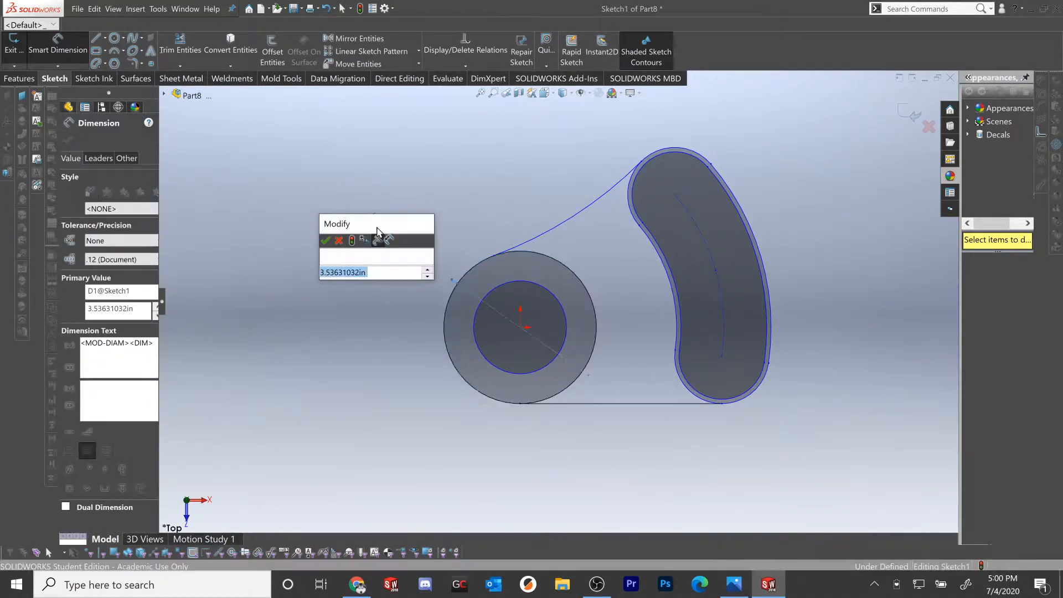
{"action": "type", "text": "35mm"}
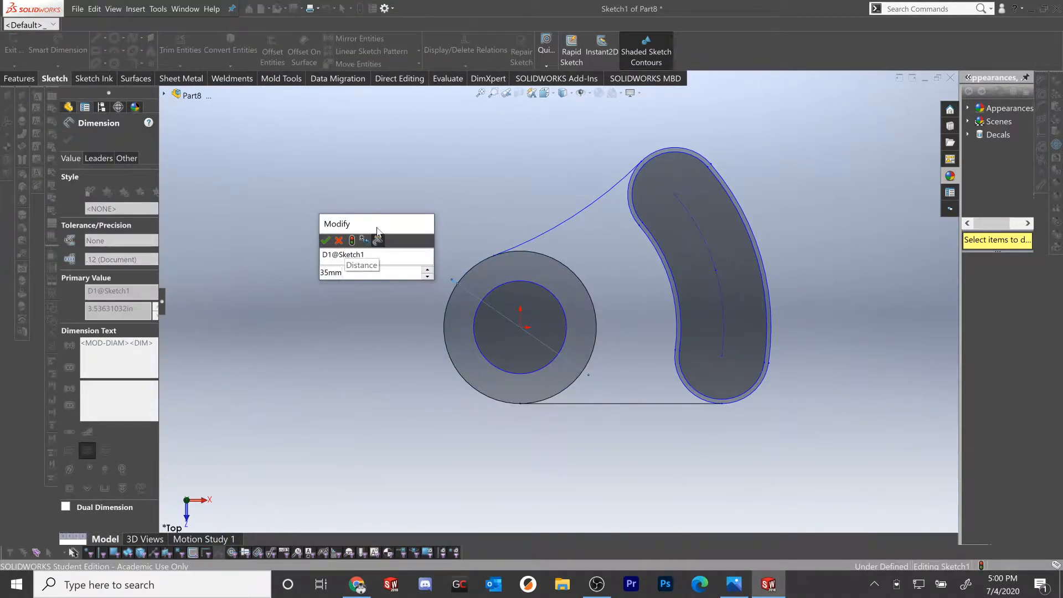
{"action": "key", "text": "Return"}
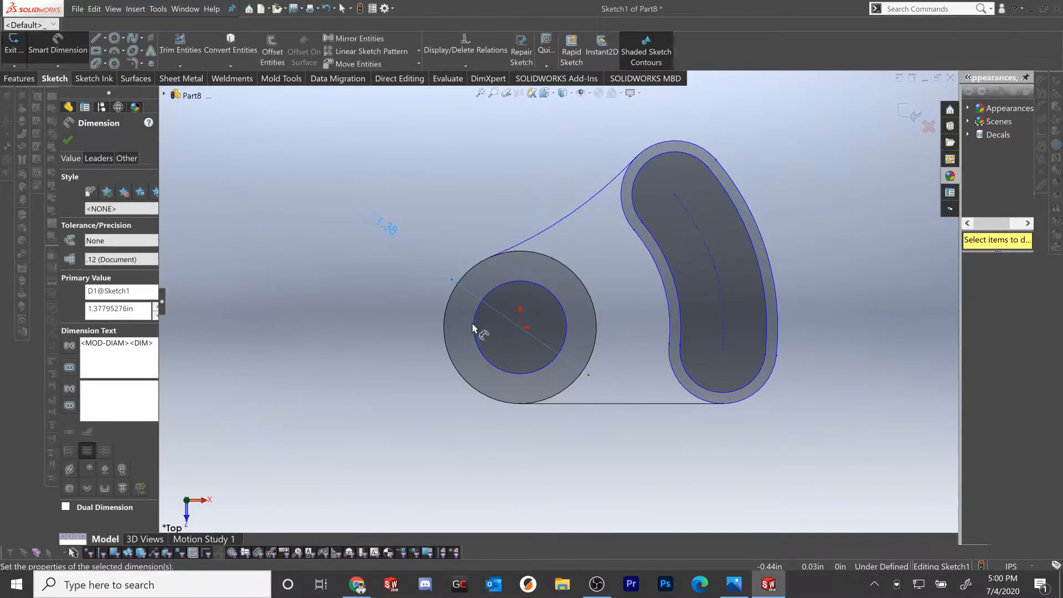
Dimension the inner hub circle's diameter as 22 mm
{"action": "left_click", "coordinate": [473, 323]}
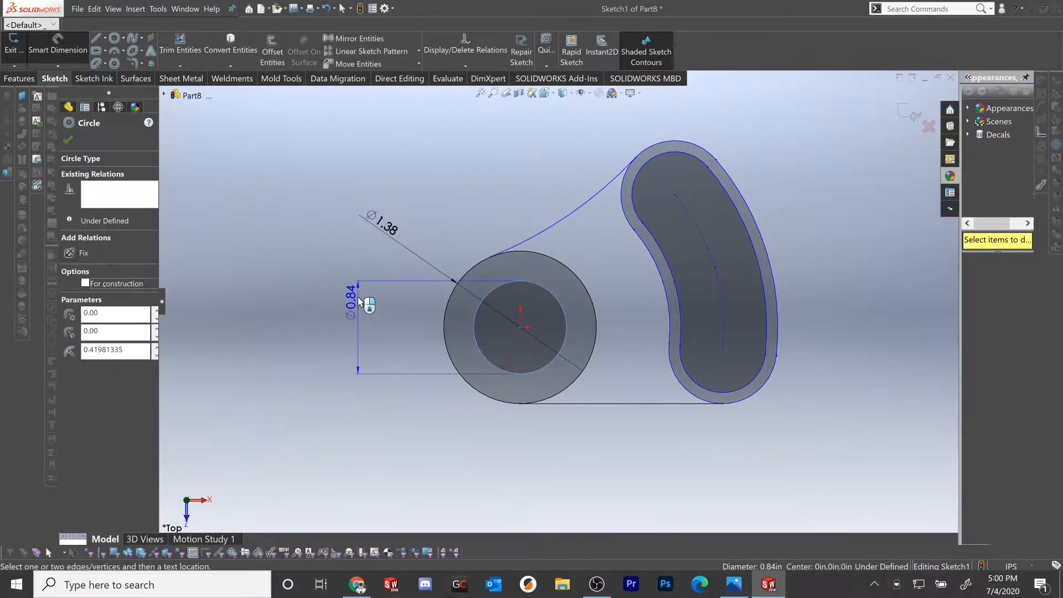
{"action": "left_click", "coordinate": [366, 278]}
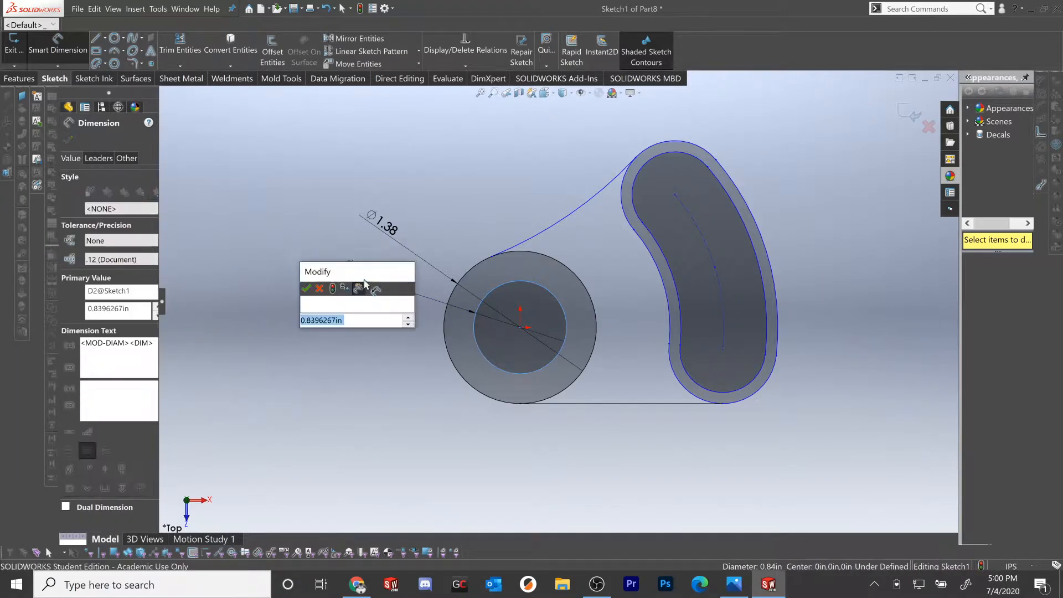
{"action": "type", "text": "22mm"}
{"action": "key", "text": "Return"}
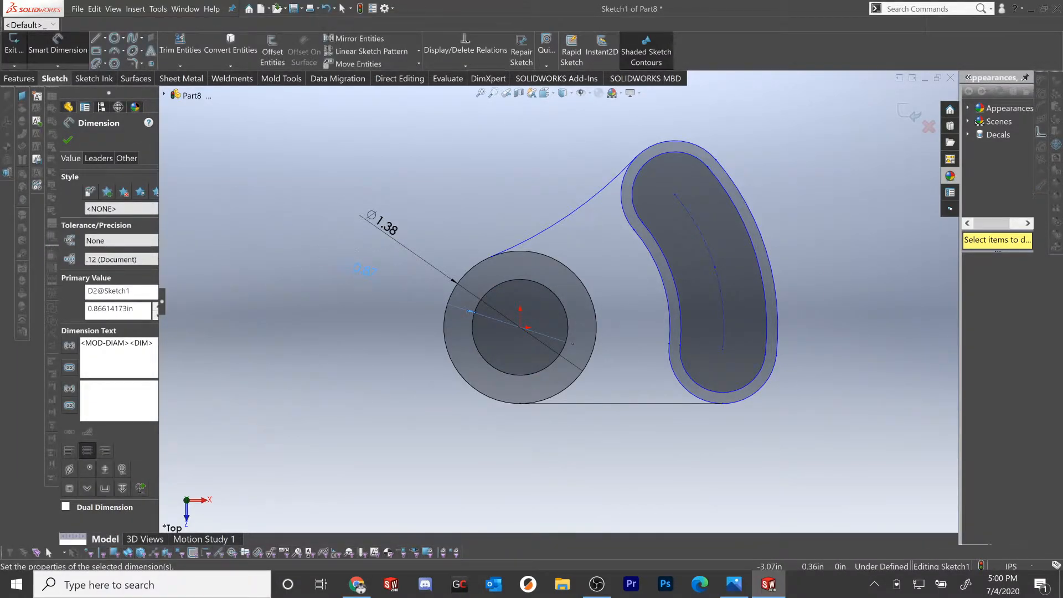
{"action": "left_click", "coordinate": [1009, 567]}
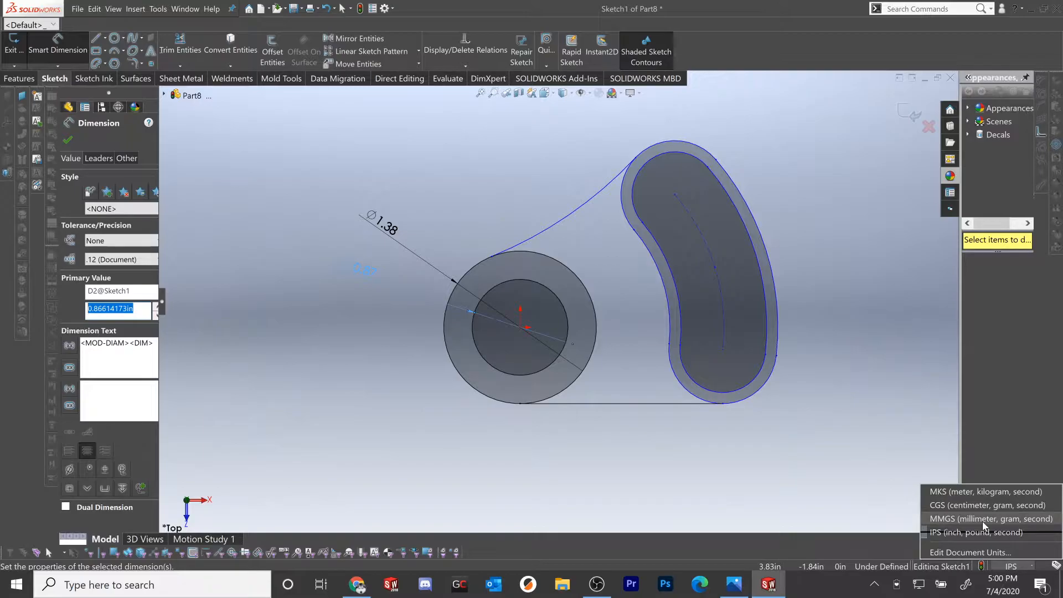
{"action": "left_click", "coordinate": [63, 139]}
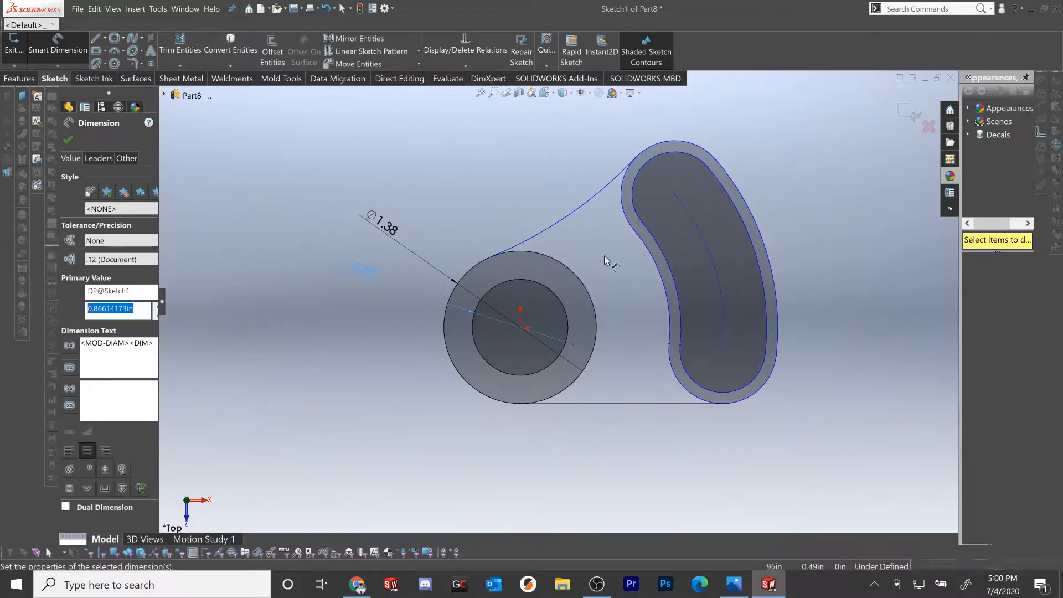
{"action": "left_click", "coordinate": [67, 141]}
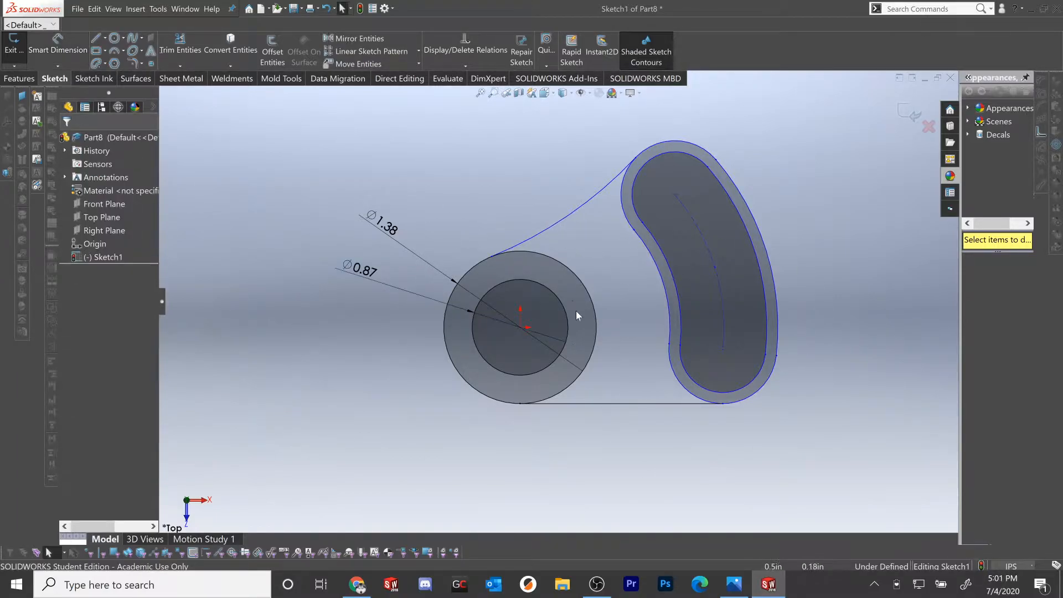
Dimension the upper connecting arc's radius as 175 mm
{"action": "left_click", "coordinate": [82, 46]}
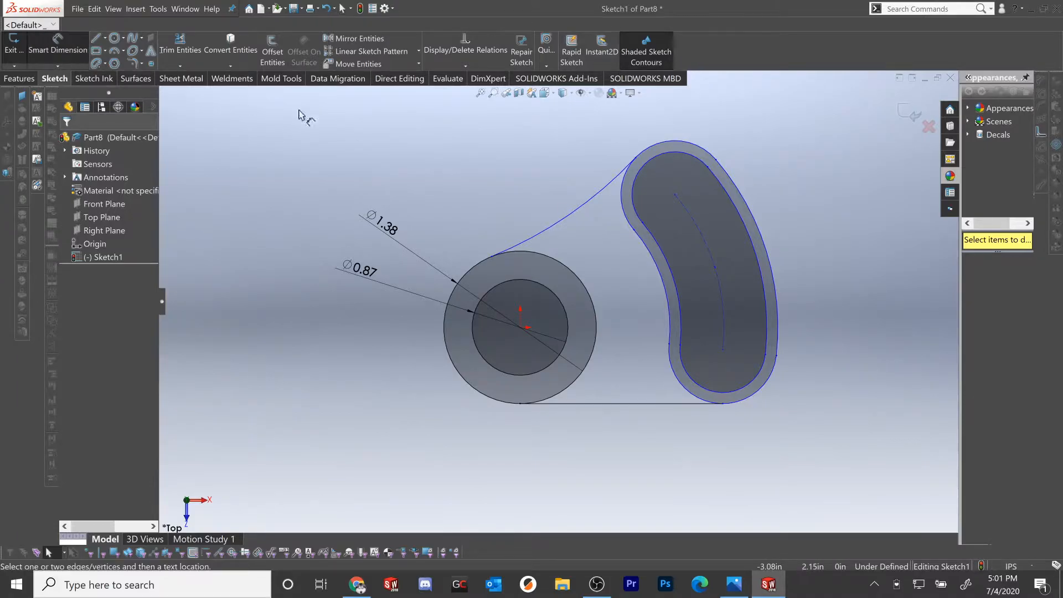
{"action": "left_click", "coordinate": [566, 222]}
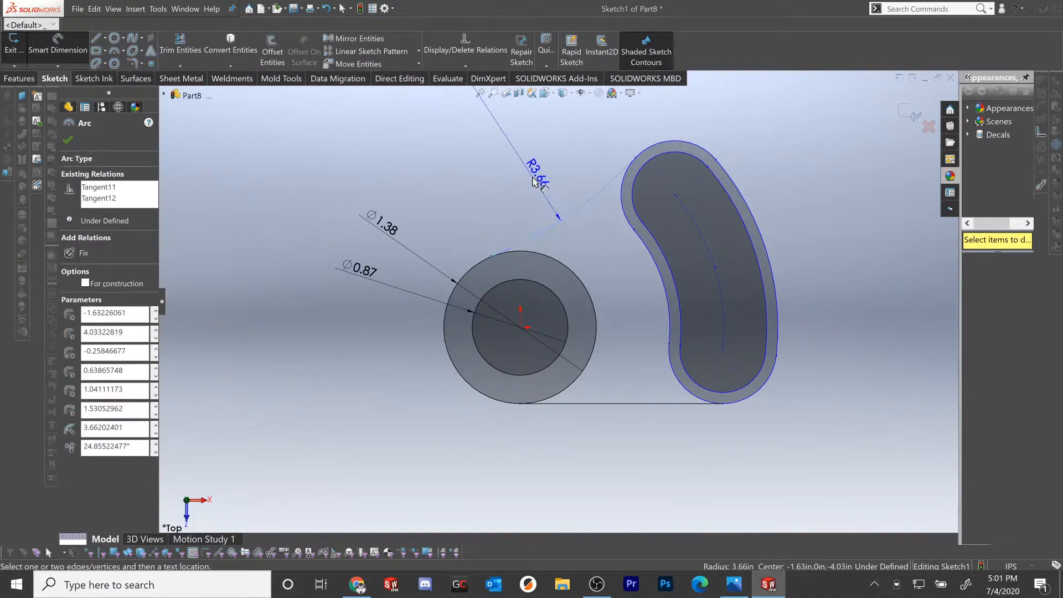
{"action": "left_click", "coordinate": [532, 180]}
{"action": "type", "text": "175mm"}
{"action": "key", "text": "Return"}
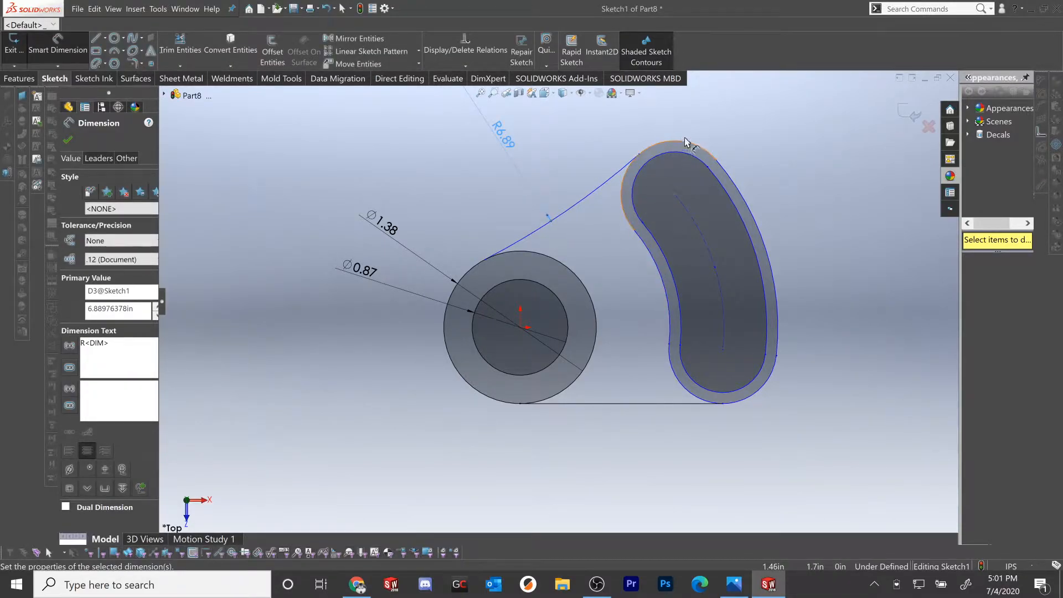
{"action": "left_click", "coordinate": [714, 114]}
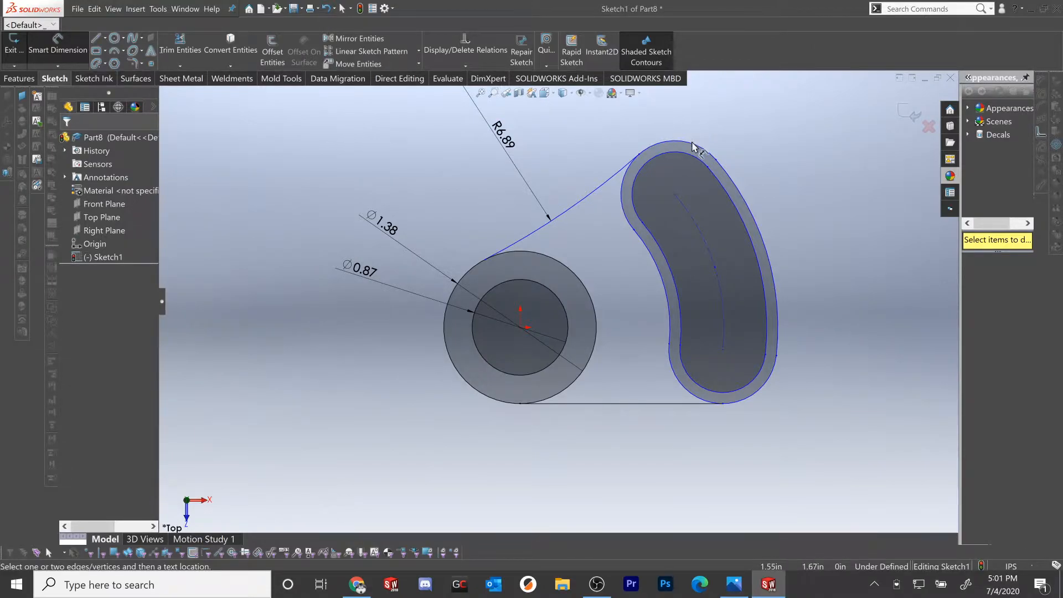
Dimension the outer slot outline's upper end radius as 12 mm and the inner slot's upper end radius as 6 mm
{"action": "left_click", "coordinate": [693, 149]}
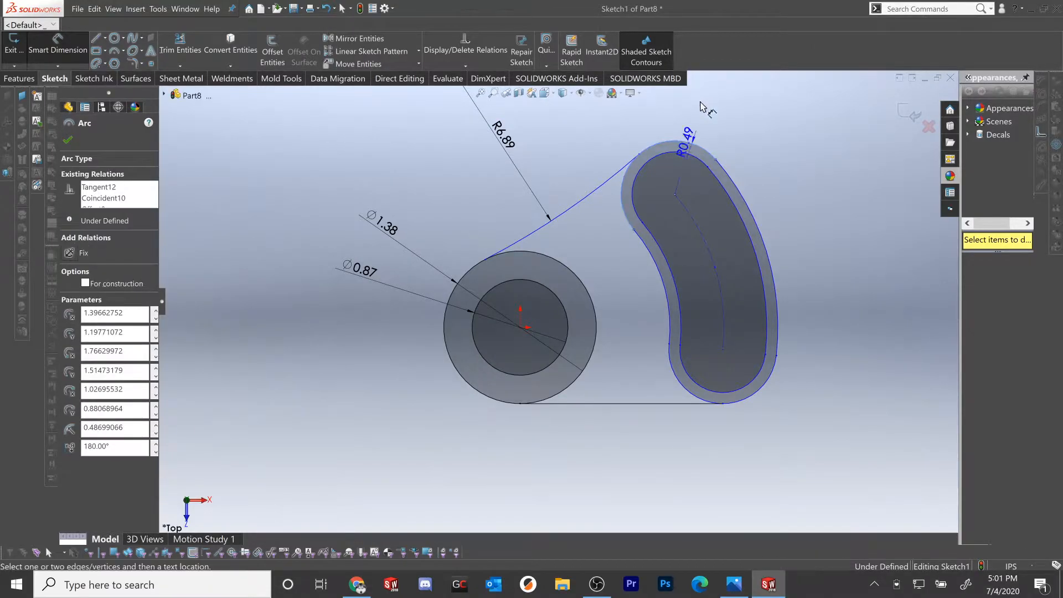
{"action": "left_click", "coordinate": [735, 119]}
{"action": "type", "text": "12mm"}
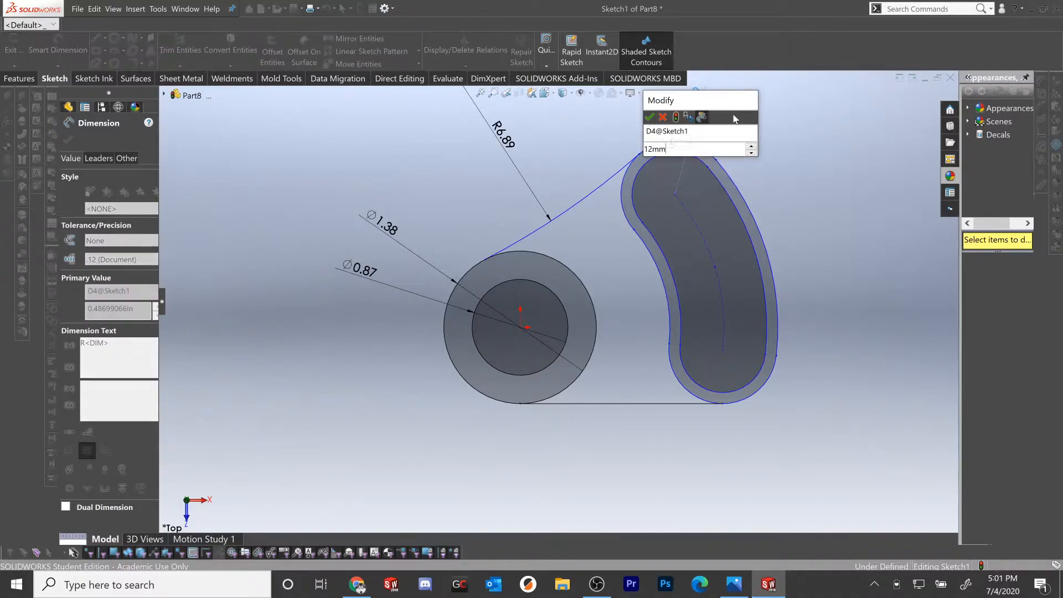
{"action": "key", "text": "Return"}
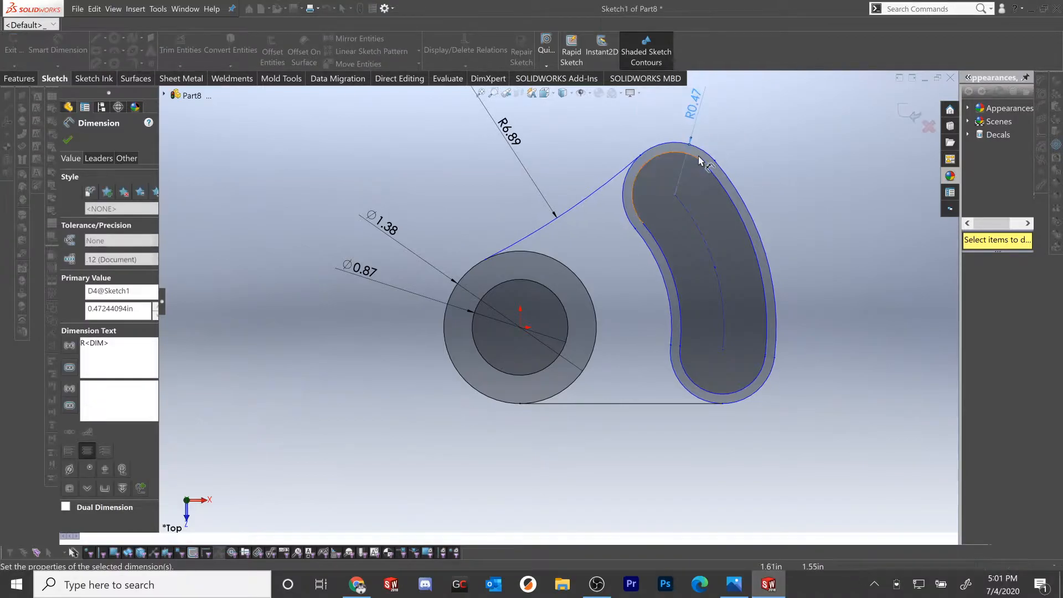
{"action": "left_click", "coordinate": [700, 162]}
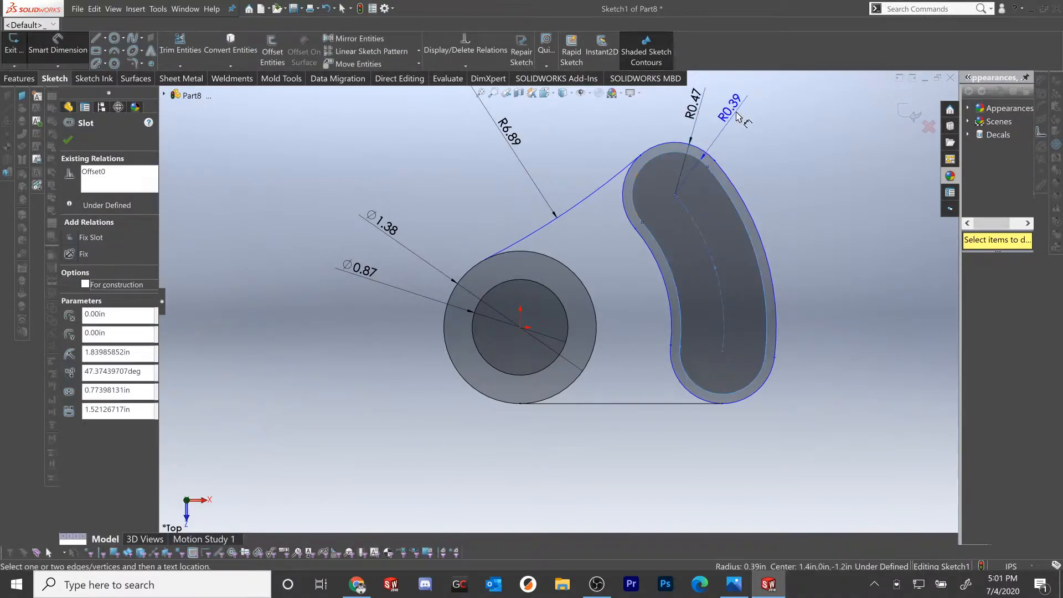
{"action": "left_click", "coordinate": [737, 113]}
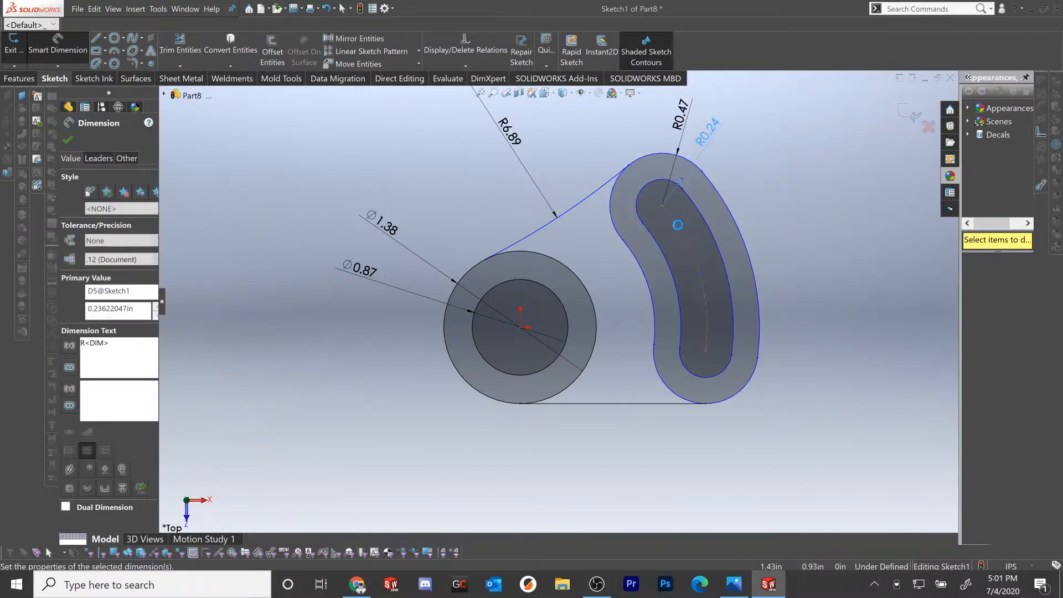
Dimension the radius of the slot's centreline arc about the origin as 100 mm
{"action": "left_click", "coordinate": [679, 227]}
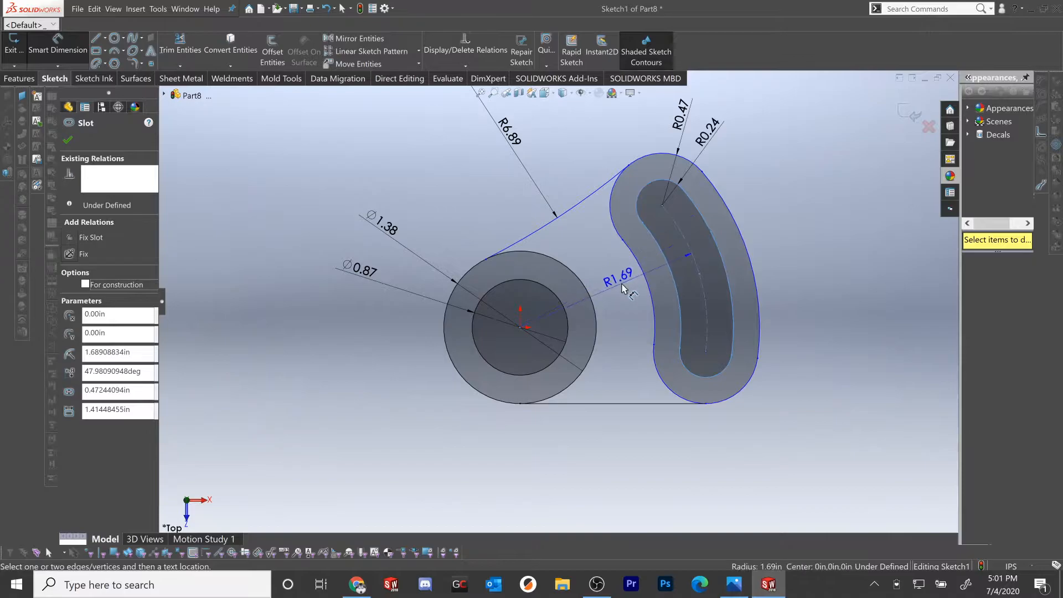
{"action": "left_click", "coordinate": [624, 289]}
{"action": "type", "text": "100mm"}
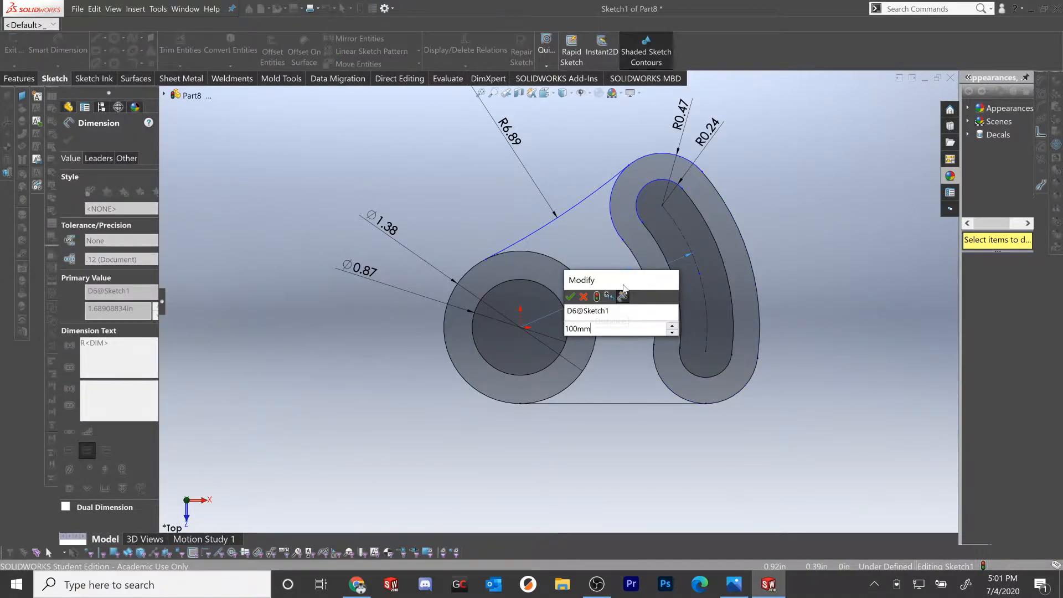
{"action": "key", "text": "Return"}
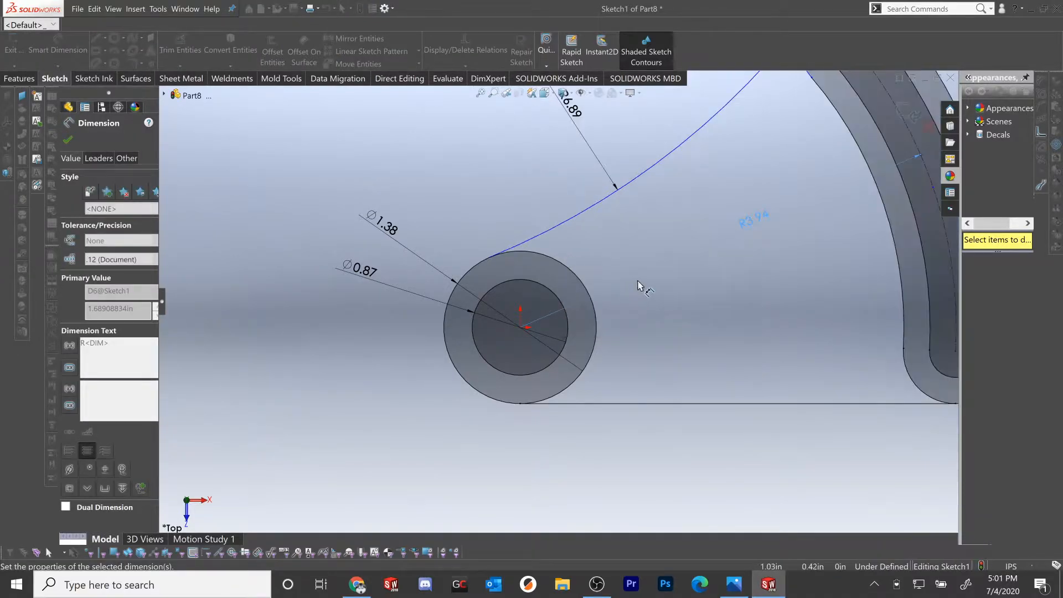
{"action": "key", "text": "f"}
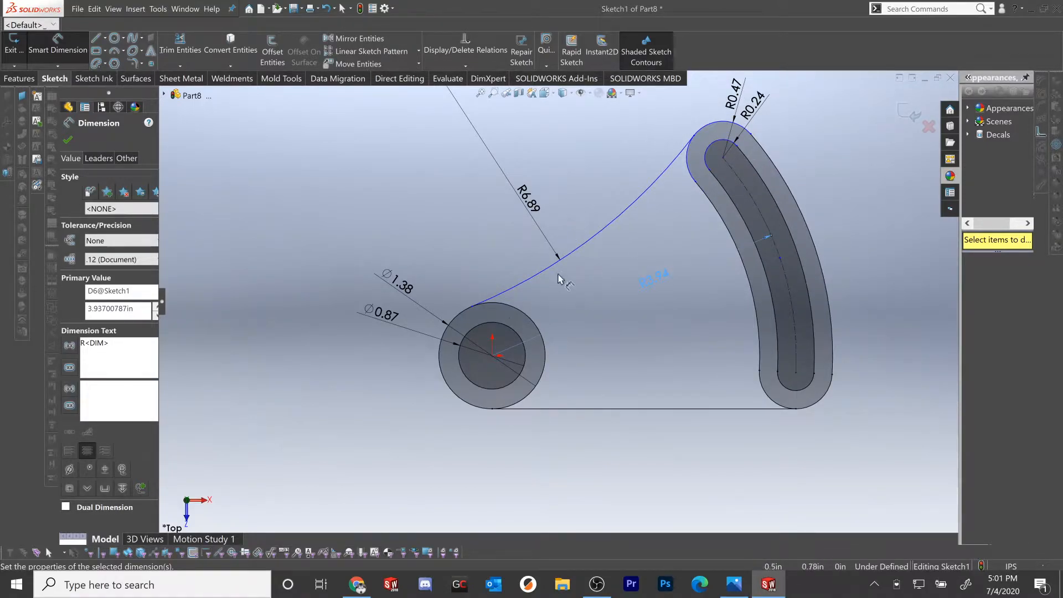
Draw two construction centerlines from the origin to the centres of the slot's upper and lower end arcs
{"action": "left_click", "coordinate": [105, 38]}
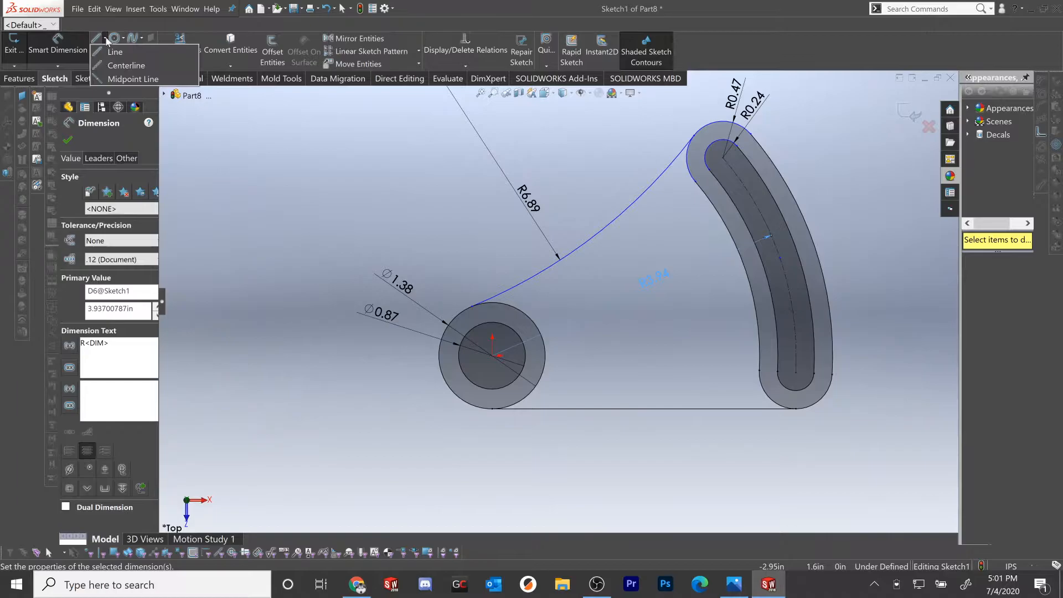
{"action": "left_click", "coordinate": [113, 67]}
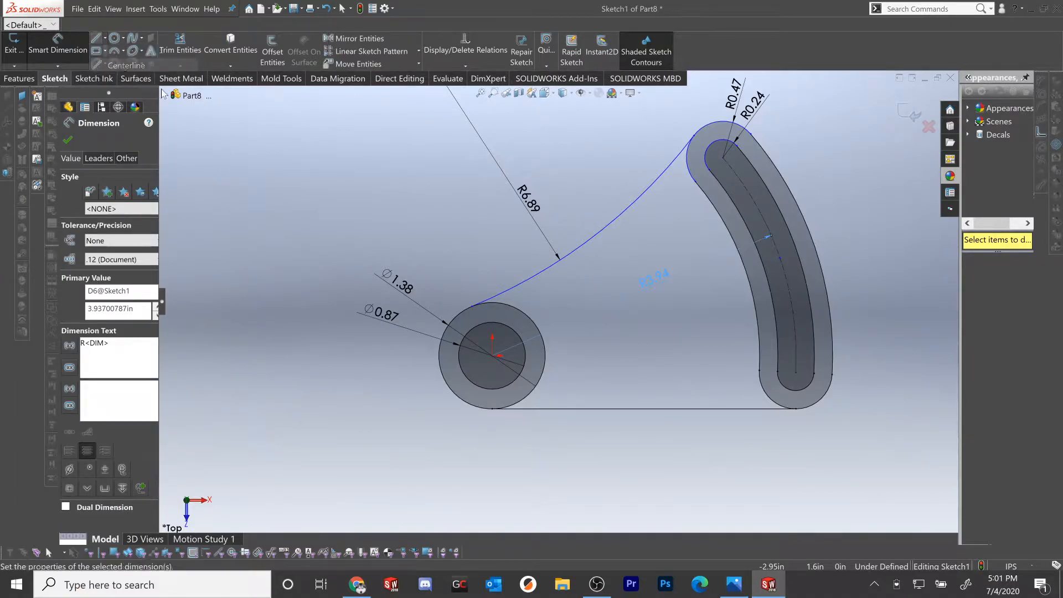
{"action": "left_click", "coordinate": [492, 356]}
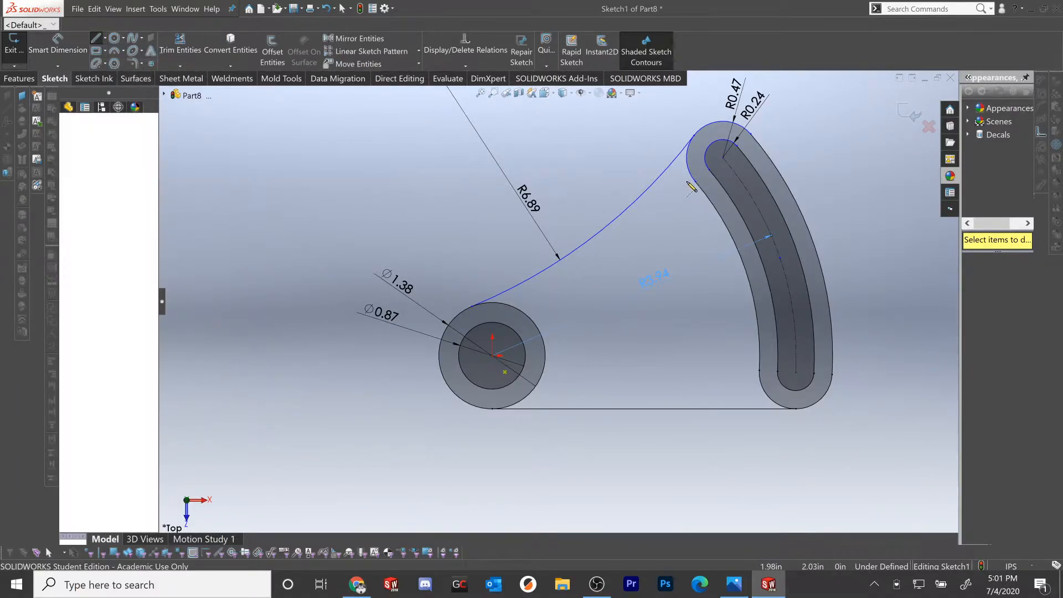
{"action": "left_click", "coordinate": [723, 157]}
{"action": "double_click", "coordinate": [685, 240]}
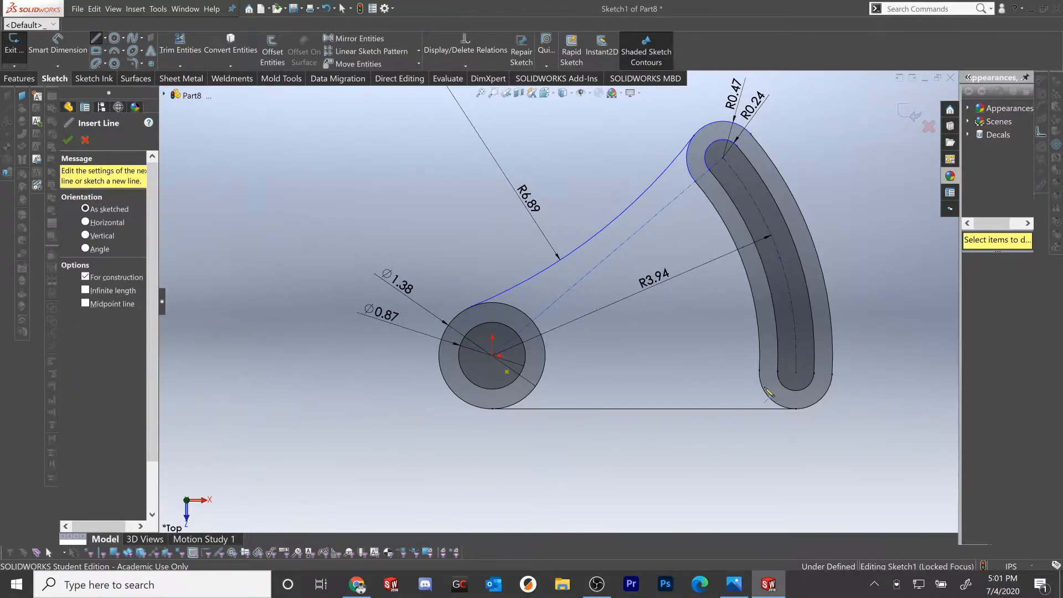
{"action": "left_click", "coordinate": [493, 357]}
{"action": "left_click", "coordinate": [795, 371]}
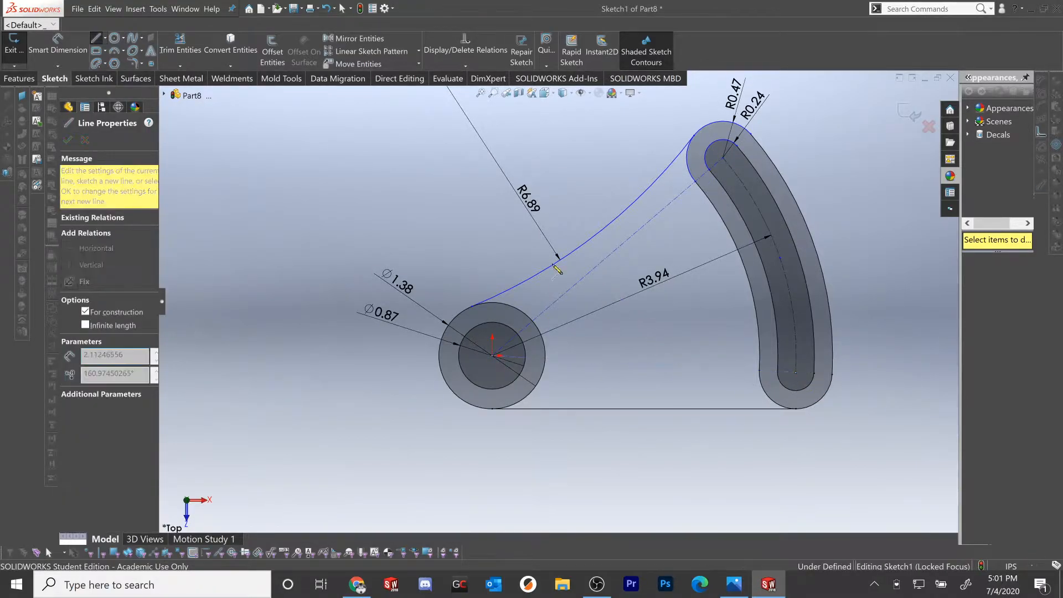
{"action": "key", "text": "Escape"}
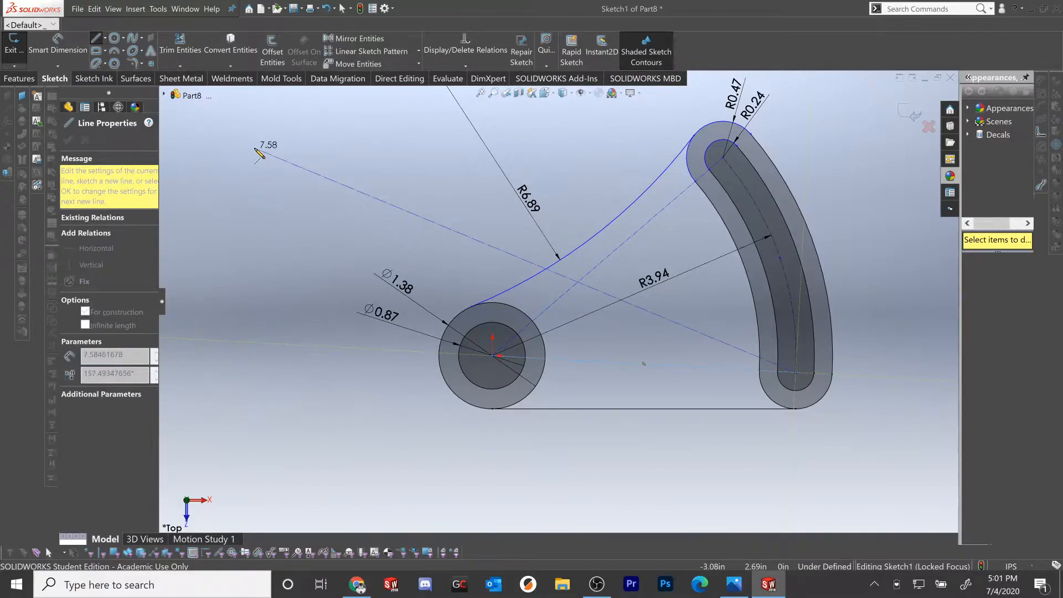
{"action": "key", "text": "Escape"}
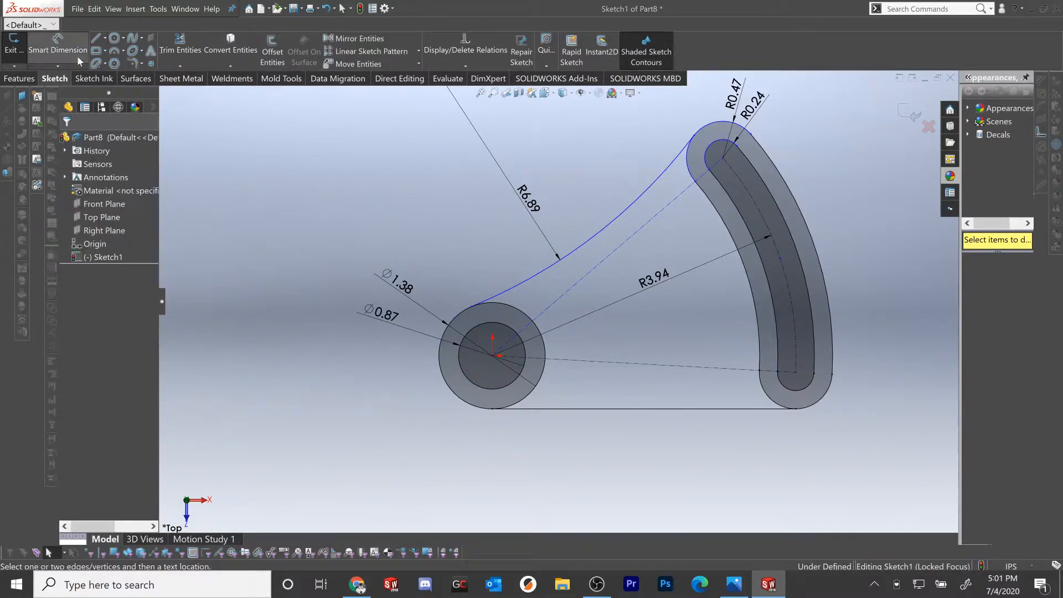
Dimension the angle between the two construction centerlines as 30 degrees
{"action": "left_click", "coordinate": [568, 290]}
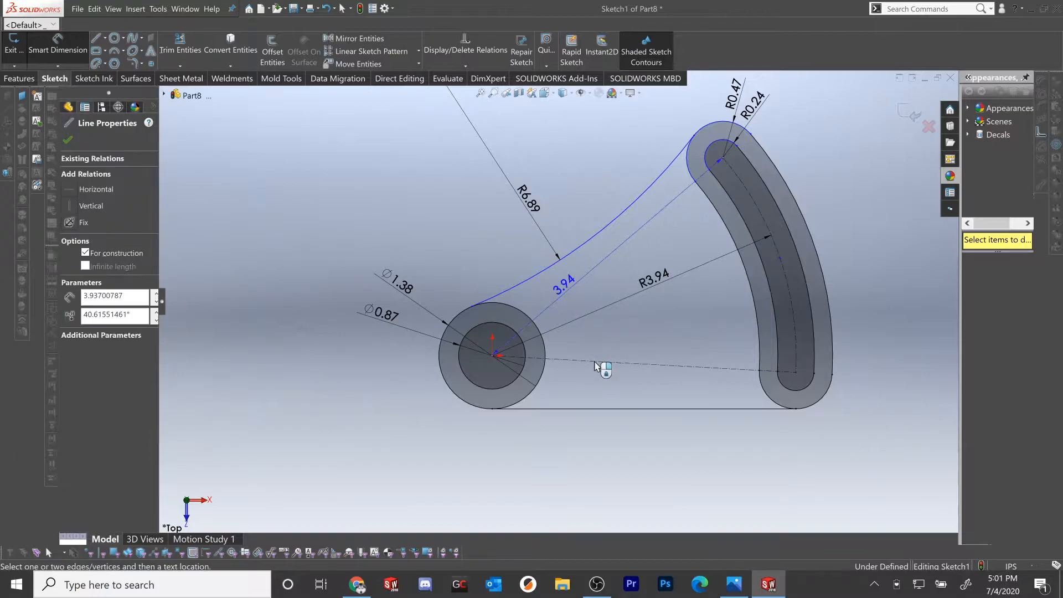
{"action": "left_click", "coordinate": [594, 361]}
{"action": "left_click", "coordinate": [607, 323]}
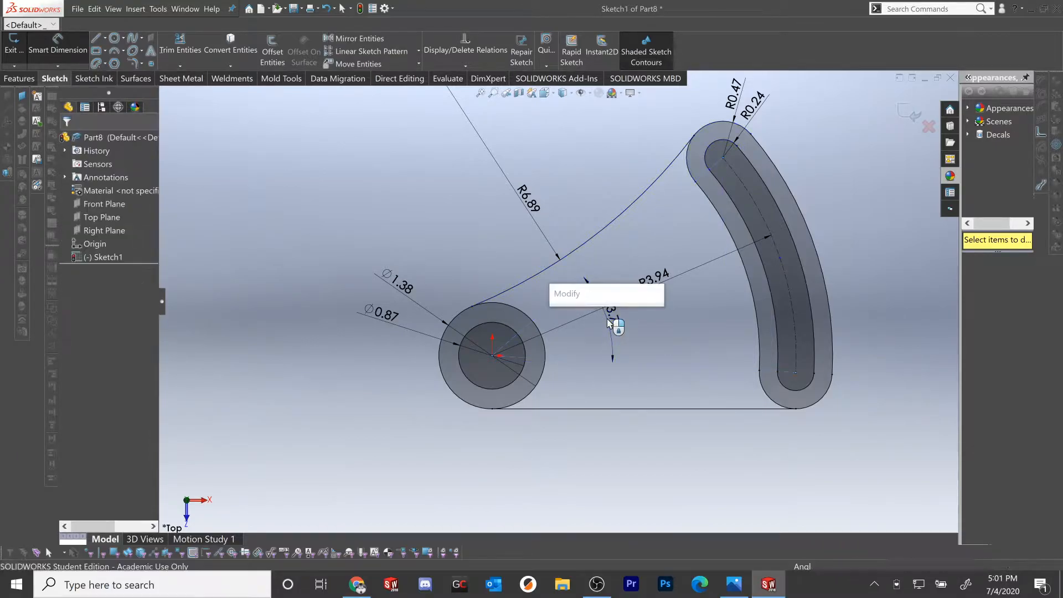
{"action": "key", "text": "Return"}
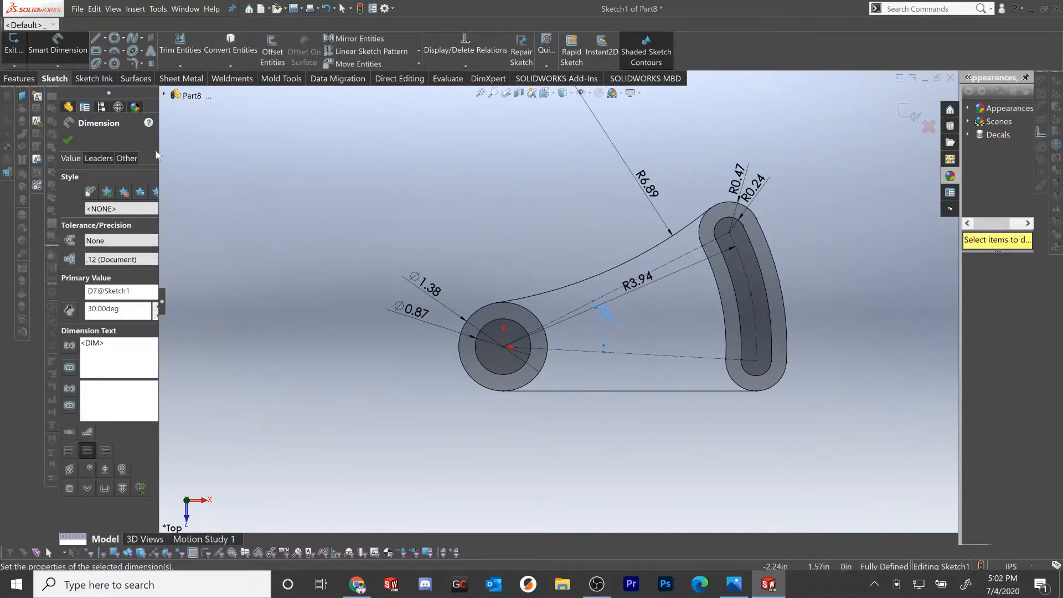
{"action": "left_click", "coordinate": [68, 142]}
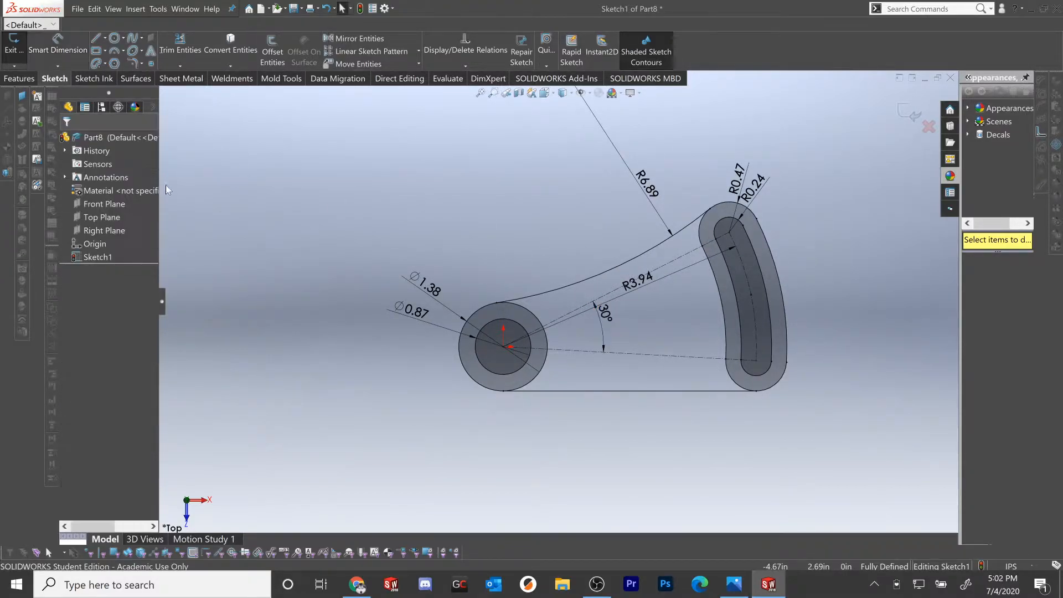
Offset the upper connecting arc 6 mm toward the inside of the part
{"action": "left_click", "coordinate": [272, 51]}
{"action": "left_click", "coordinate": [609, 270]}
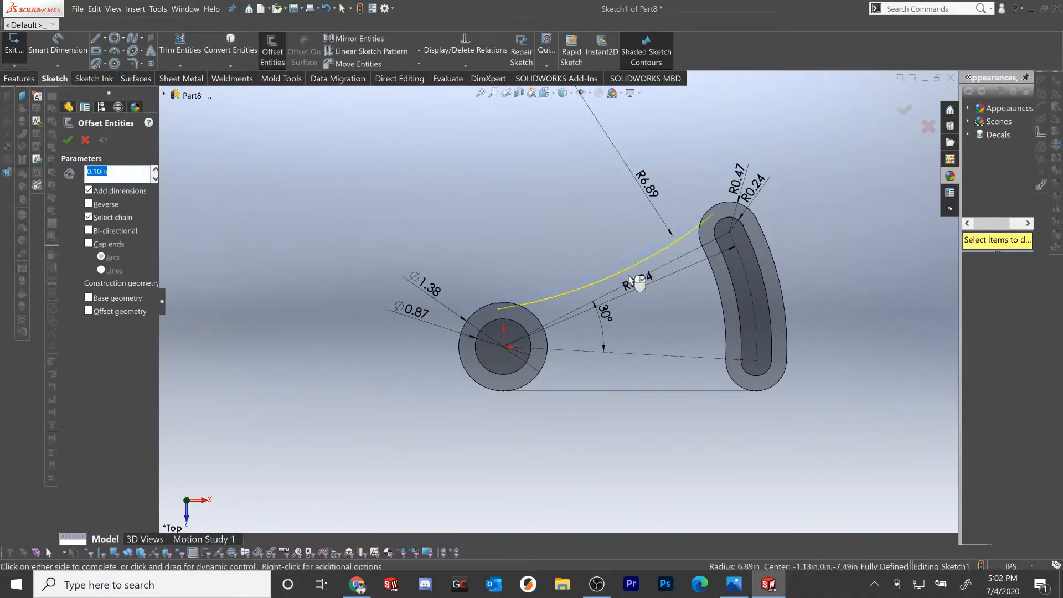
{"action": "type", "text": "6mm"}
{"action": "key", "text": "Return"}
{"action": "left_click", "coordinate": [67, 140]}
Offset the lower connecting line 6 mm upward, reversing the direction so the copy lies inside the part
{"action": "left_click", "coordinate": [272, 52]}
{"action": "left_click", "coordinate": [575, 391]}
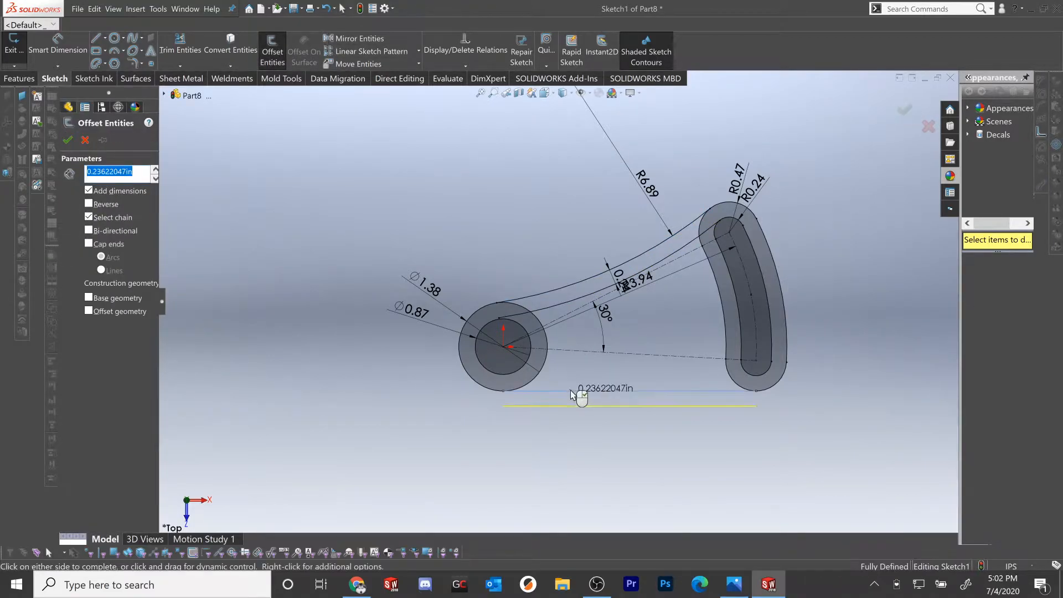
{"action": "left_click", "coordinate": [89, 205]}
{"action": "left_click", "coordinate": [67, 141]}
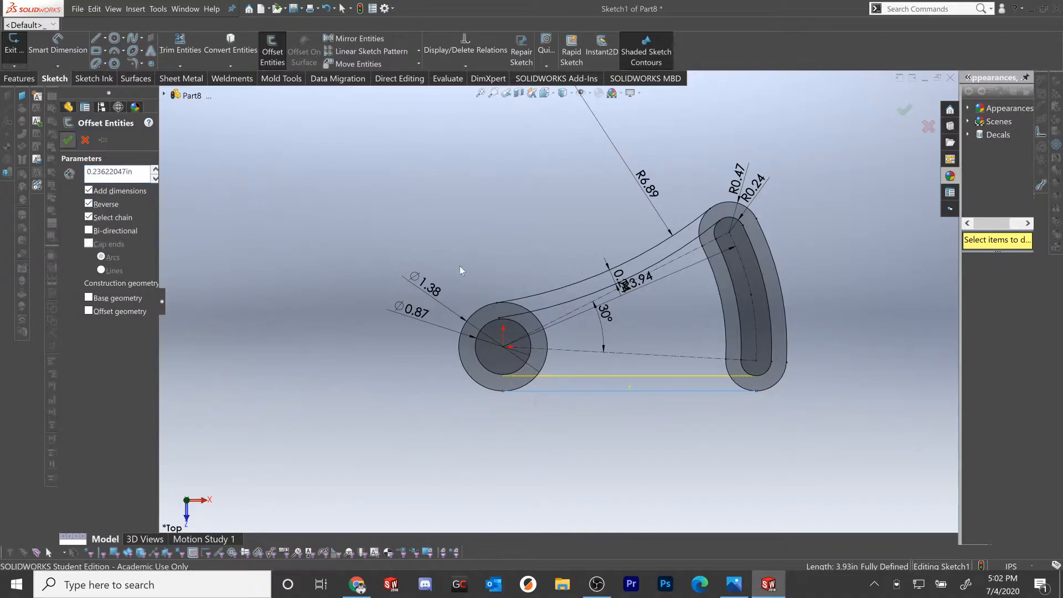
Shorten the offset line and the offset arc by pulling their hub-side endpoints outside the outer circle
{"action": "scroll", "coordinate": [681, 354], "scroll_direction": "down", "scroll_amount": 2}
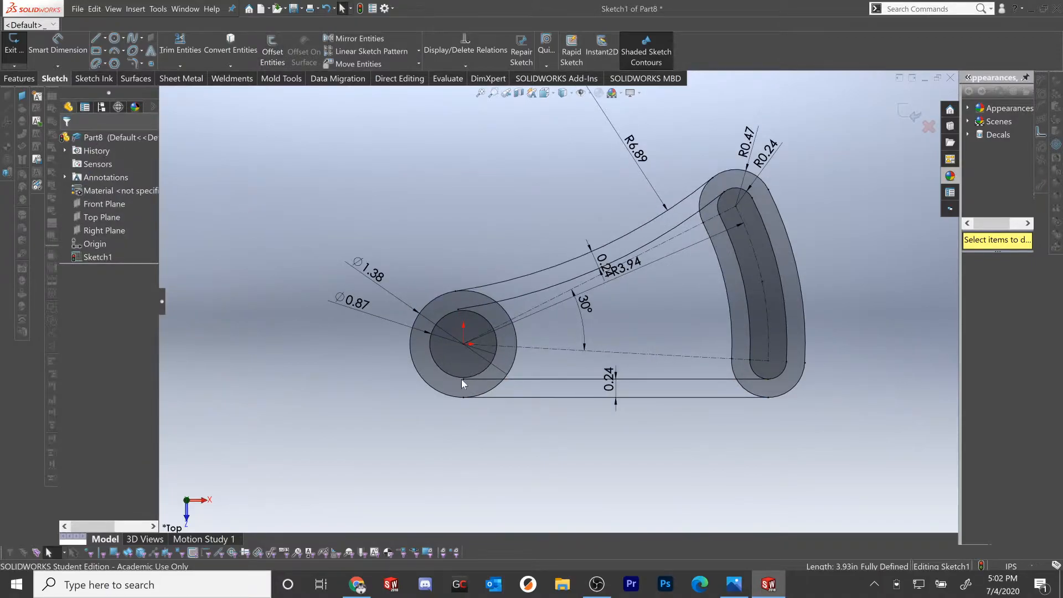
{"action": "left_click", "coordinate": [492, 380]}
{"action": "left_click_drag", "start_coordinate": [542, 382], "coordinate": [552, 378]}
{"action": "left_click_drag", "start_coordinate": [507, 302], "coordinate": [543, 289]}
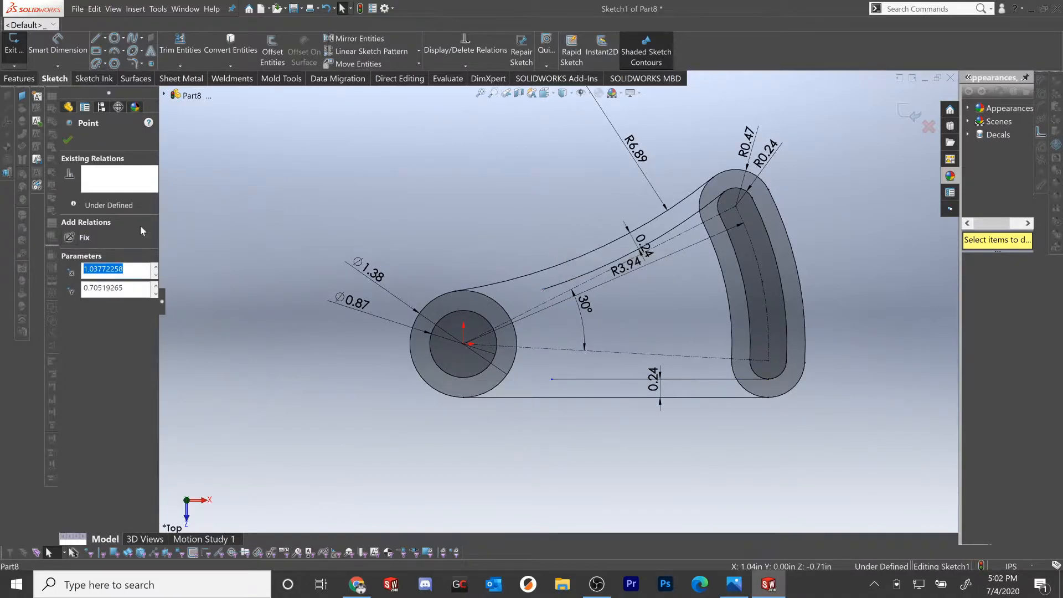
Draw an arc bulging toward the hub that joins the free endpoints of the lower offset line and the upper offset arc
{"action": "left_click", "coordinate": [70, 140]}
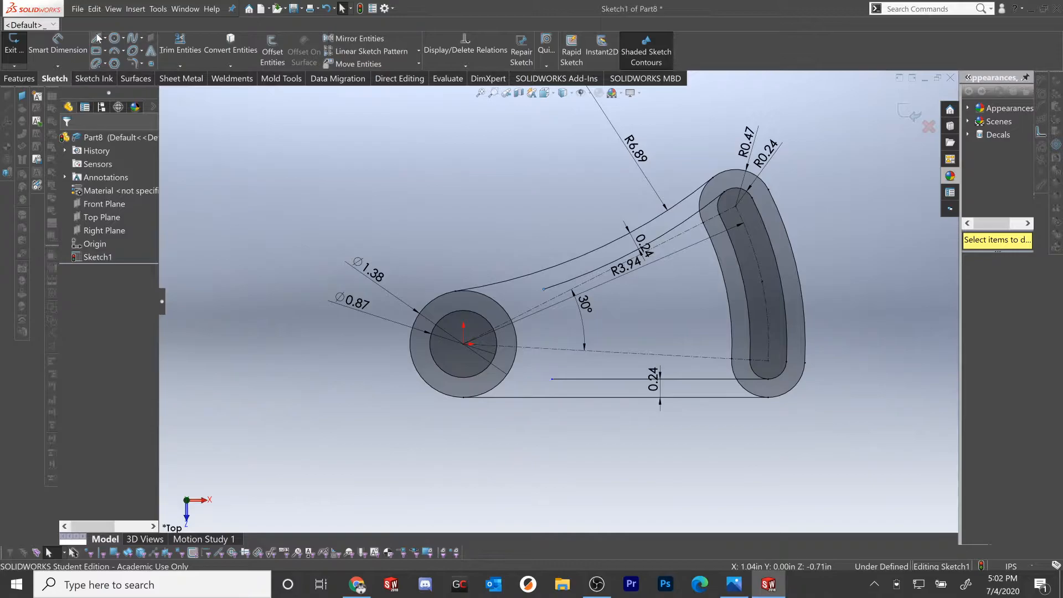
{"action": "key", "text": "l"}
{"action": "left_click", "coordinate": [551, 378]}
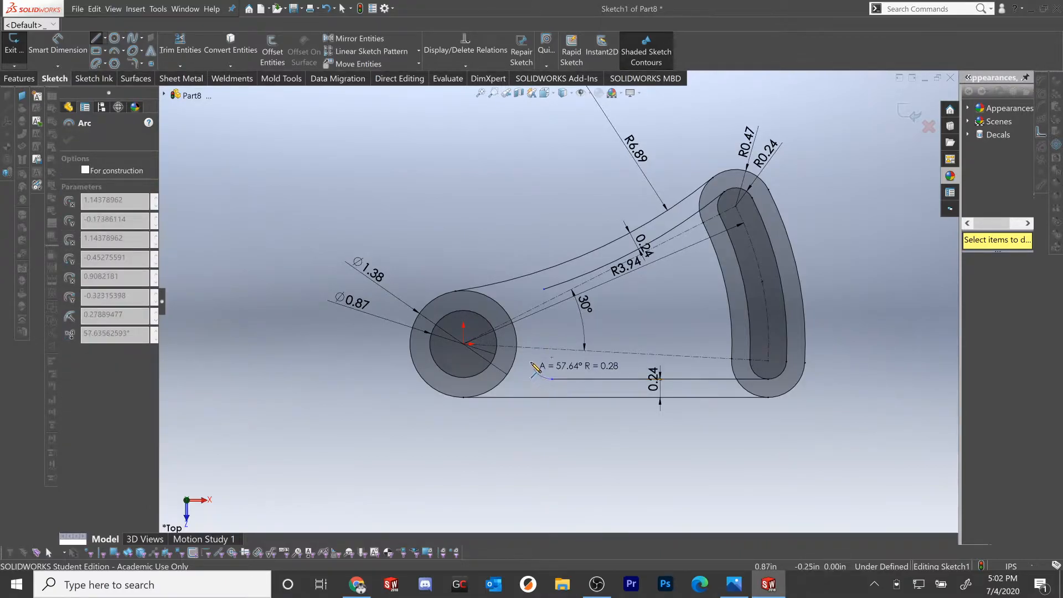
{"action": "left_click", "coordinate": [544, 289]}
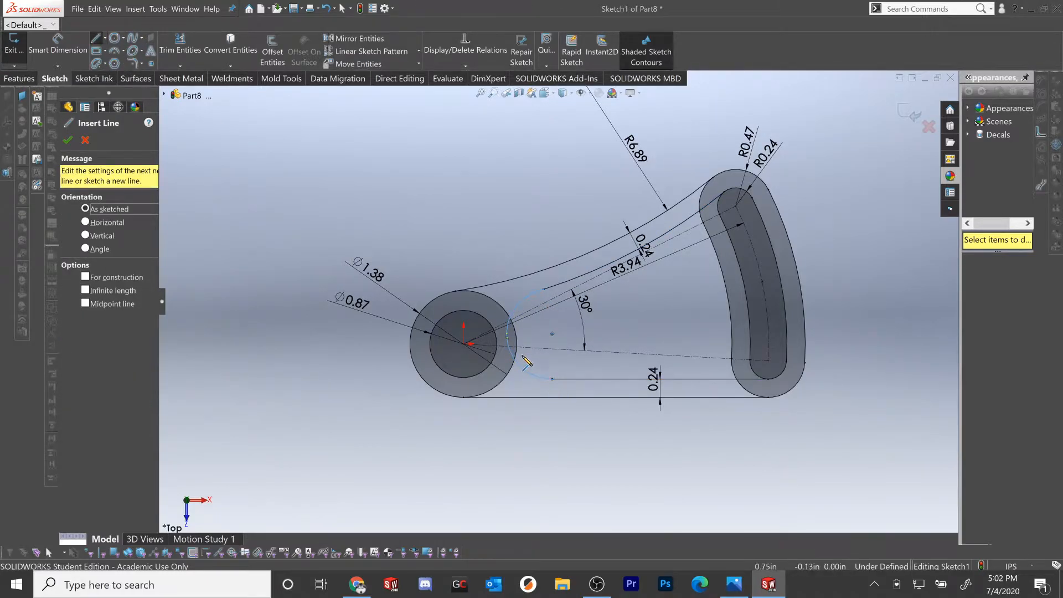
{"action": "left_click", "coordinate": [65, 142]}
{"action": "key", "text": "Escape"}
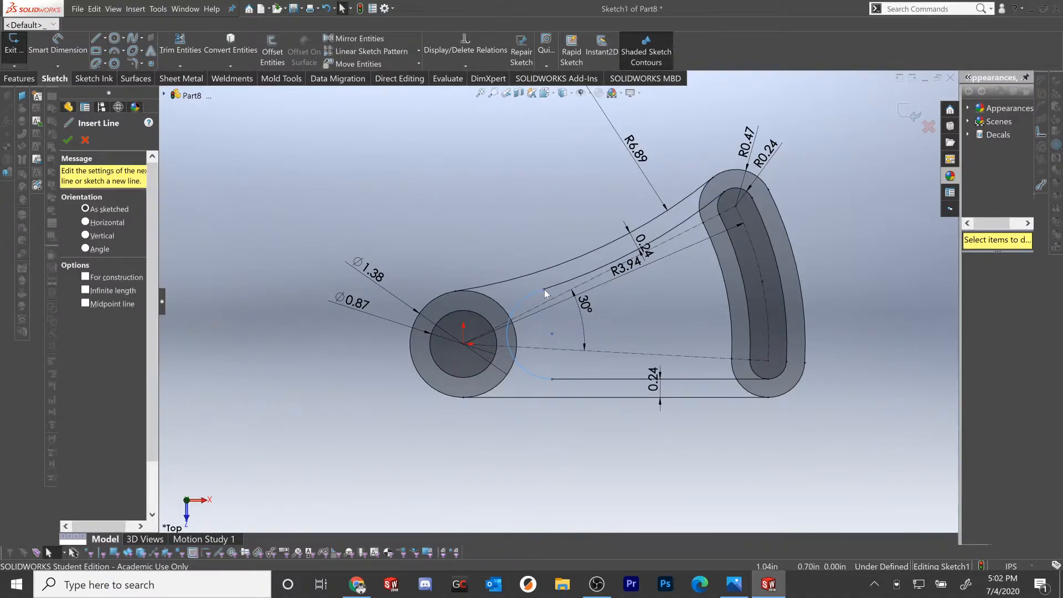
Shift the center of the new connecting arc away from the hub so the arc clears the outer hub circle
{"action": "left_click", "coordinate": [541, 290]}
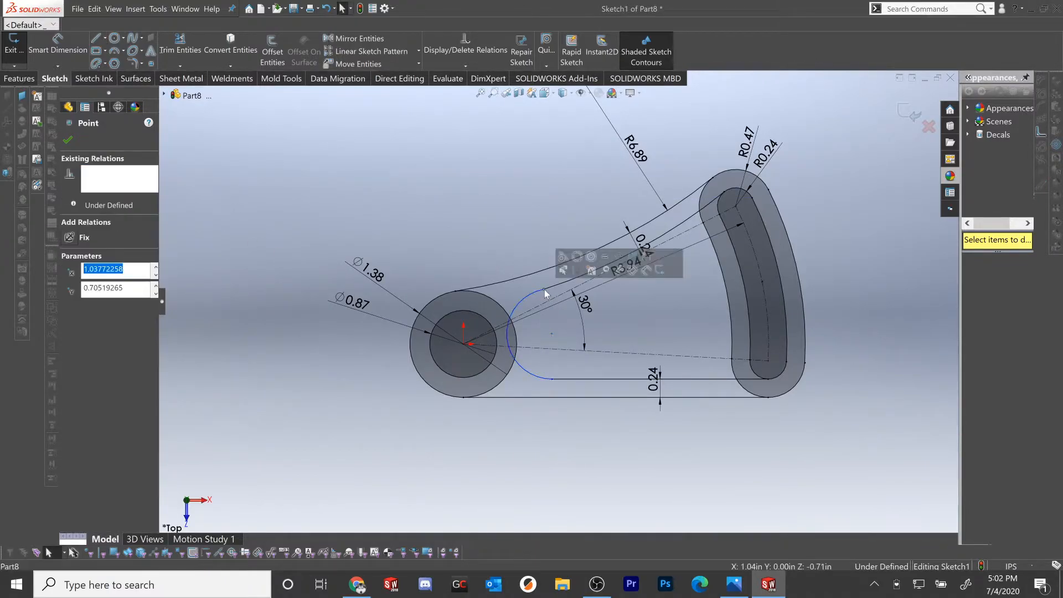
{"action": "left_click", "coordinate": [490, 230]}
{"action": "left_click_drag", "start_coordinate": [554, 333], "coordinate": [586, 329]}
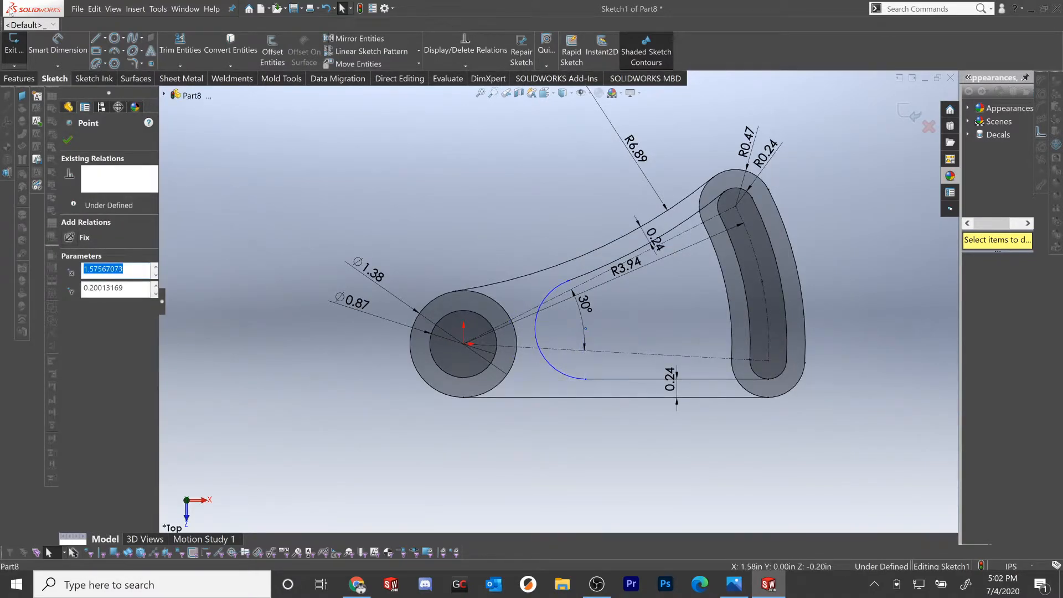
Dimension the gap between the outer hub circle and the inner connecting arc as 0.24 in
{"action": "left_click", "coordinate": [55, 44]}
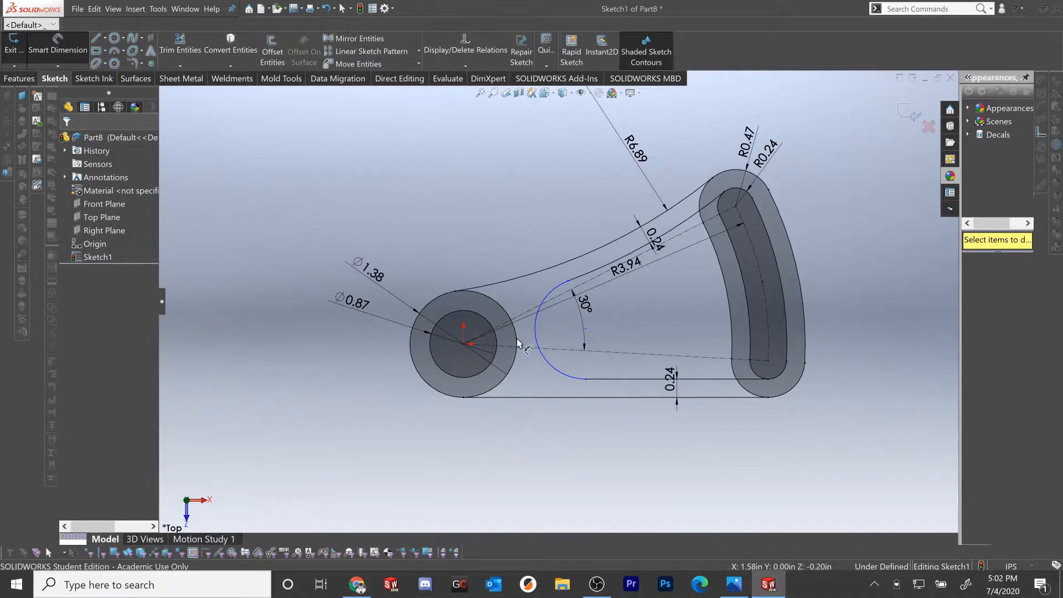
{"action": "left_click", "coordinate": [517, 343]}
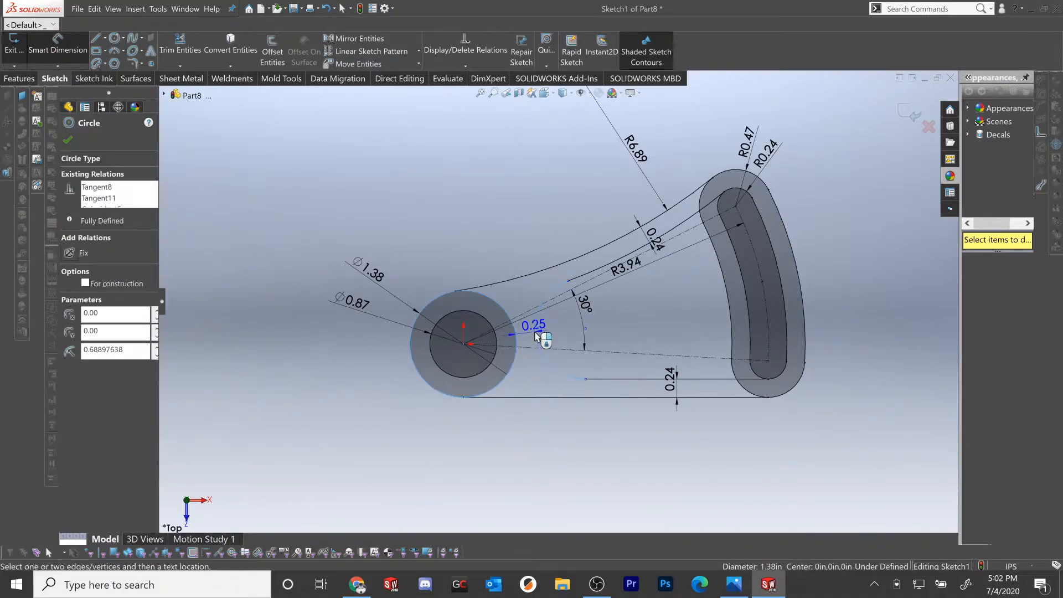
{"action": "left_click", "coordinate": [548, 372]}
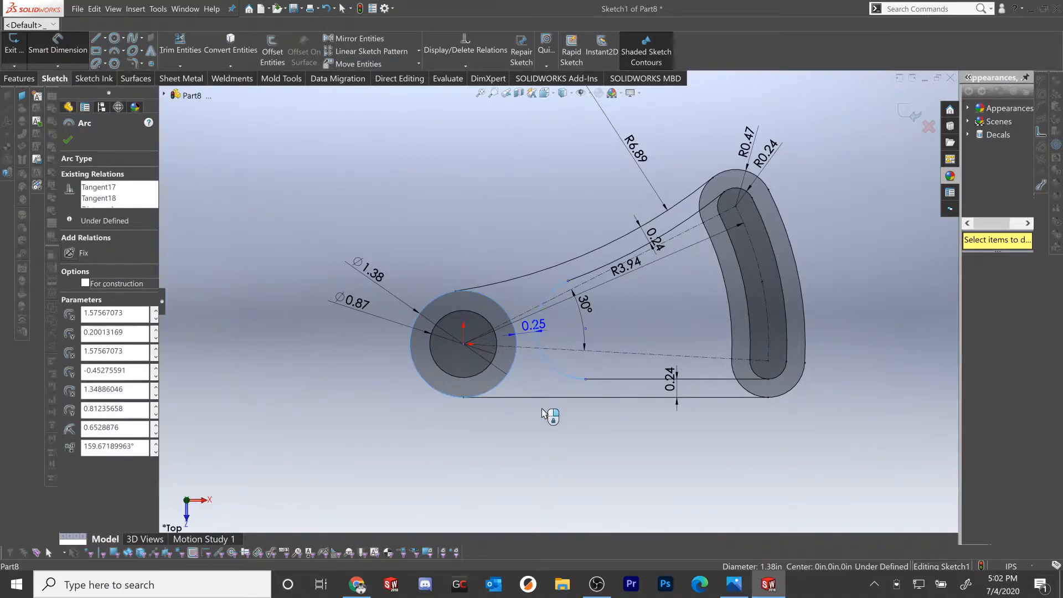
{"action": "left_click", "coordinate": [551, 437]}
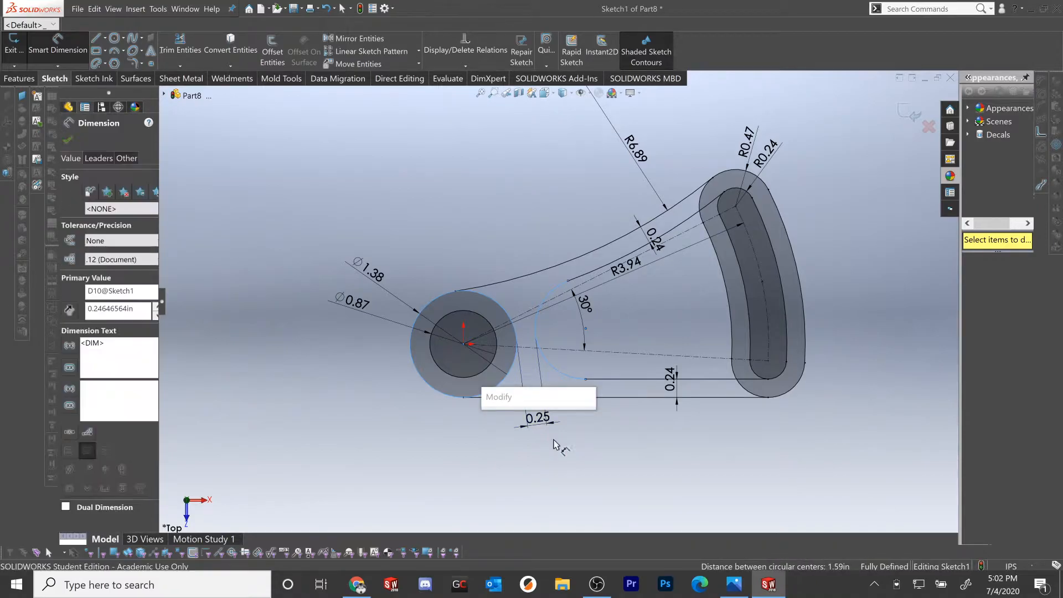
{"action": "type", "text": "0.24"}
{"action": "key", "text": "Return"}
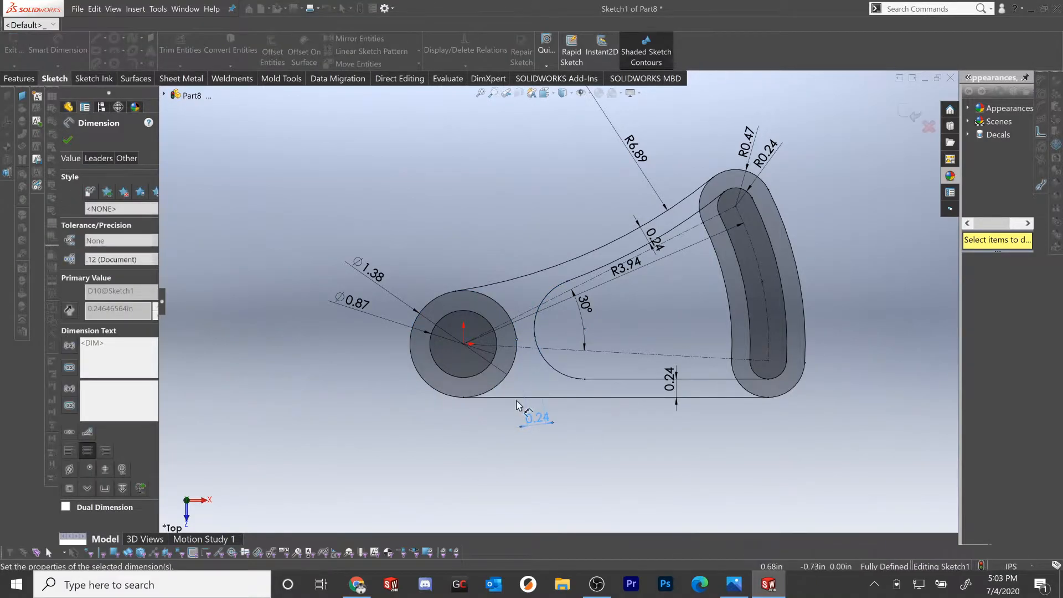
{"action": "left_click", "coordinate": [68, 139]}
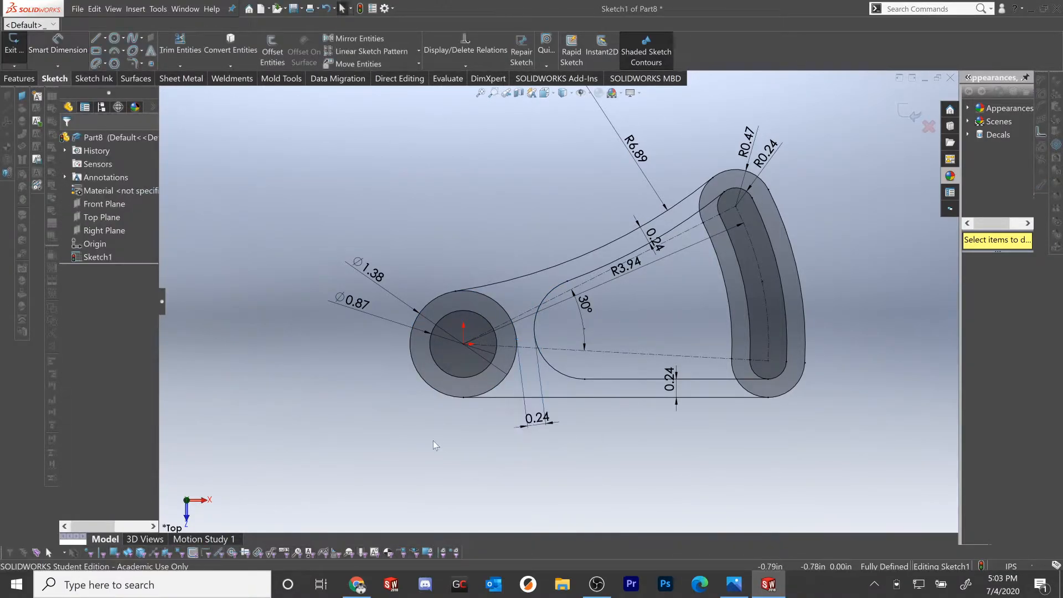
Extrude the ring contour between the two hub circles to a blind depth of 30 mm
{"action": "left_click", "coordinate": [21, 79]}
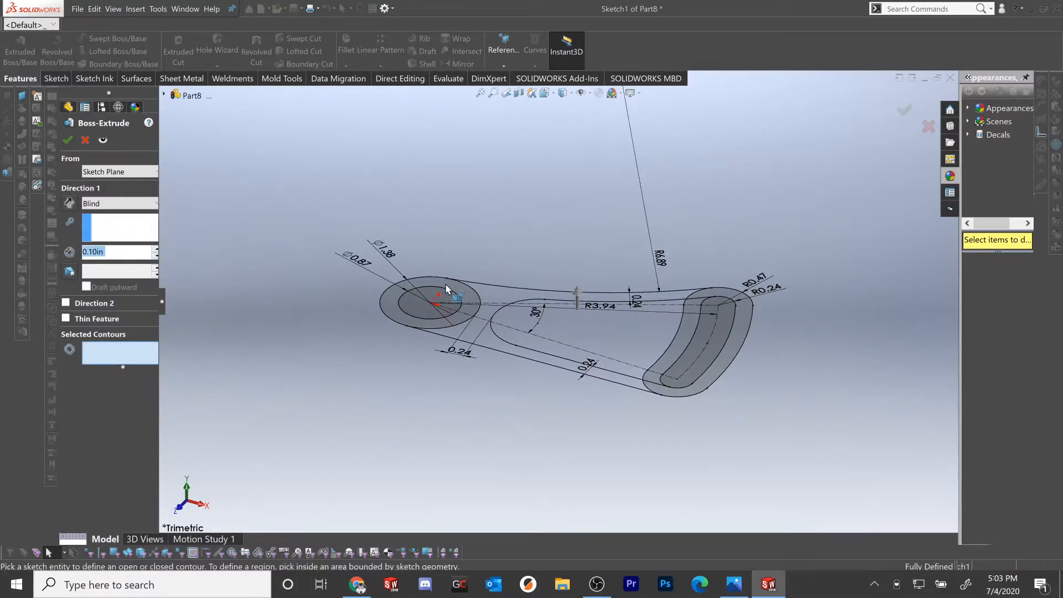
{"action": "left_click", "coordinate": [445, 283]}
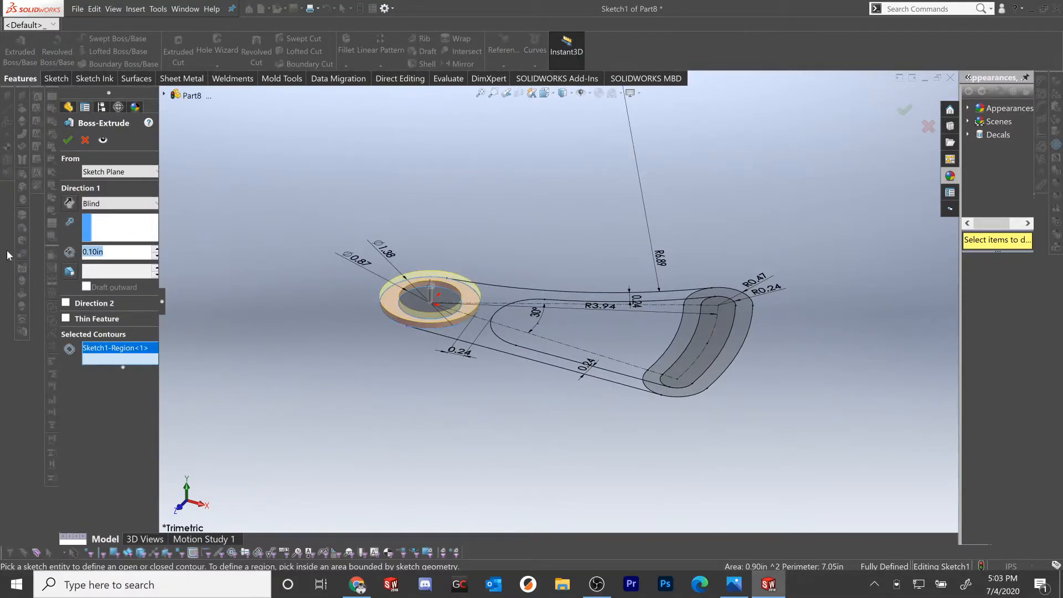
{"action": "type", "text": "30mm"}
{"action": "key", "text": "Return"}
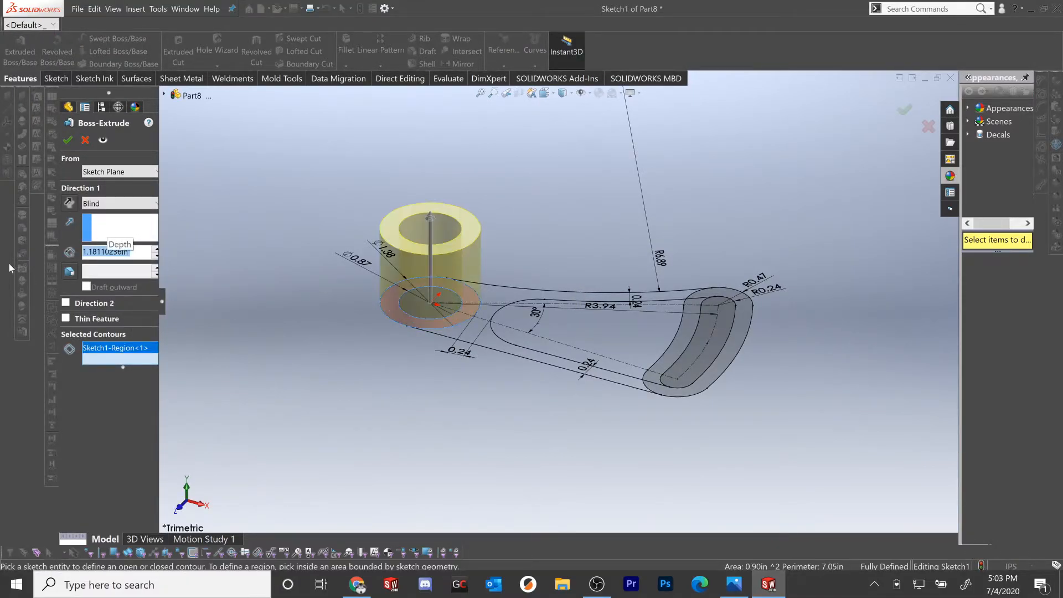
{"action": "left_click", "coordinate": [68, 141]}
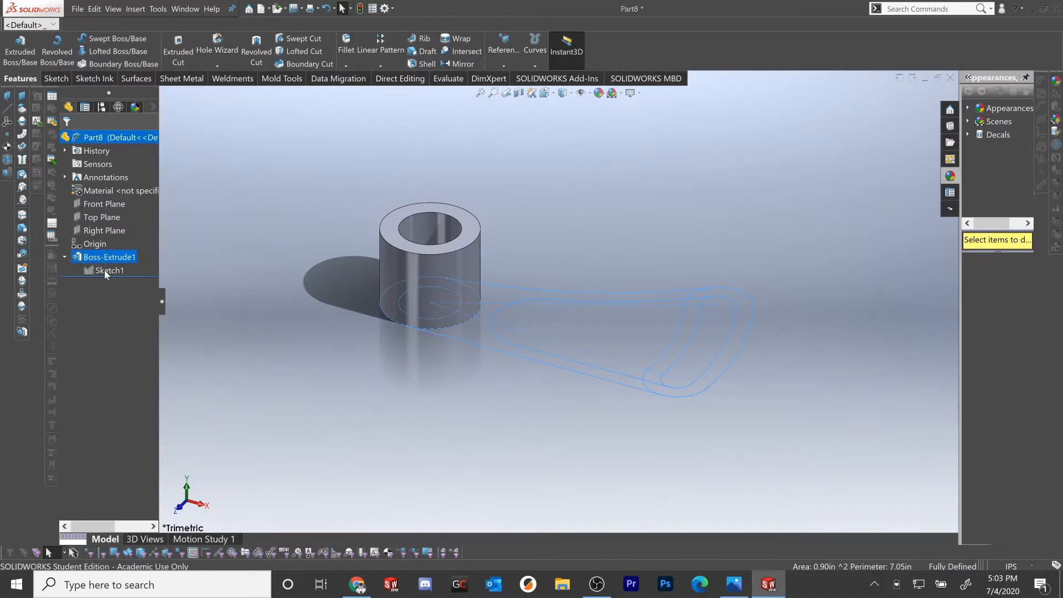
Extrude the wall contour around the curved slot from the base sketch by 14 mm, starting at a 2 mm offset from the sketch plane
{"action": "left_click", "coordinate": [105, 270]}
{"action": "left_click", "coordinate": [21, 51]}
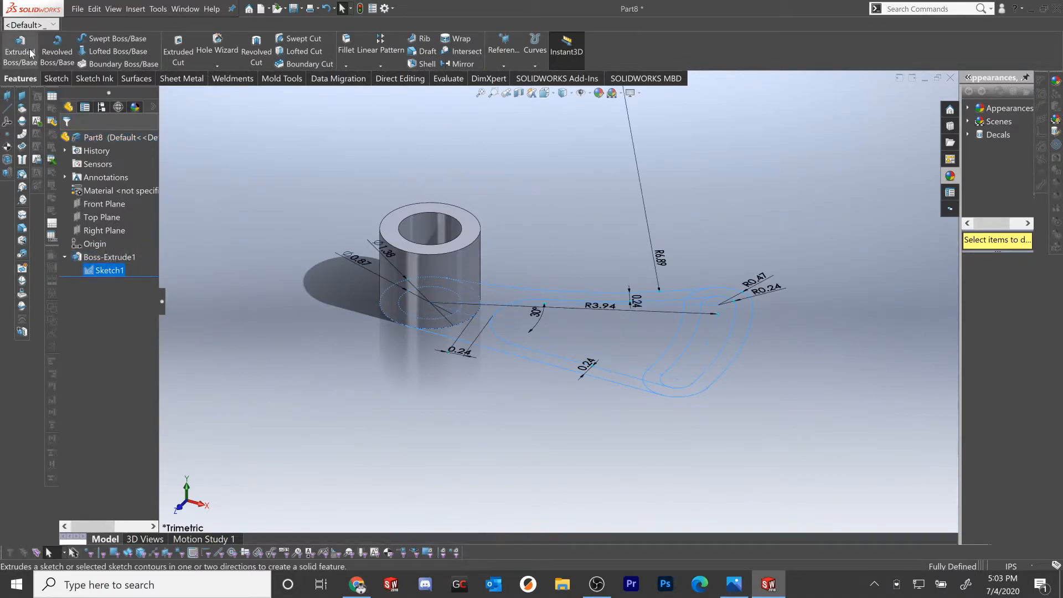
{"action": "left_click", "coordinate": [659, 363]}
{"action": "left_click", "coordinate": [703, 386]}
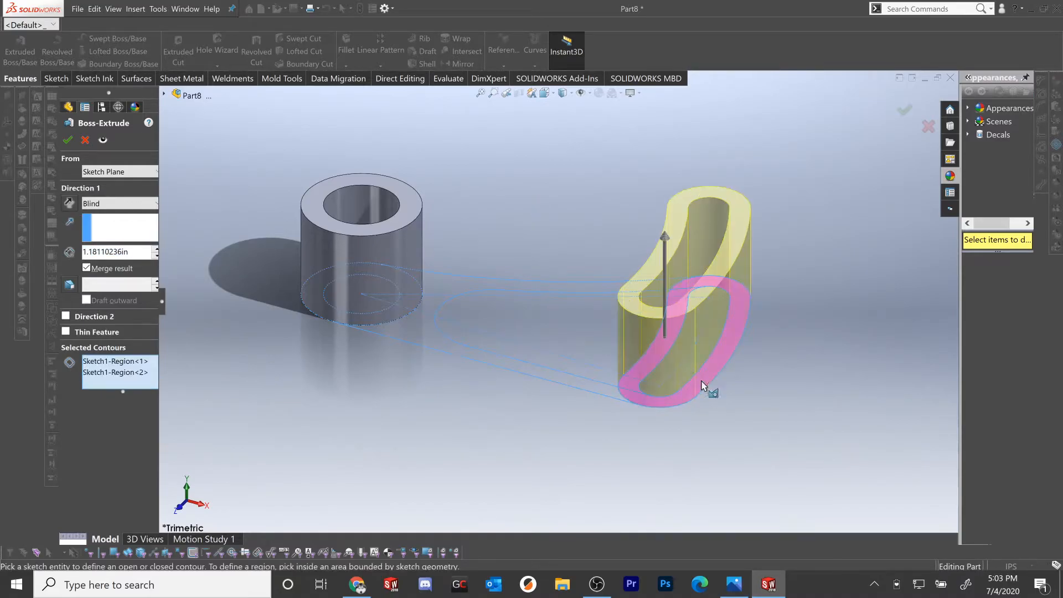
{"action": "double_click", "coordinate": [116, 252]}
{"action": "type", "text": "14mm"}
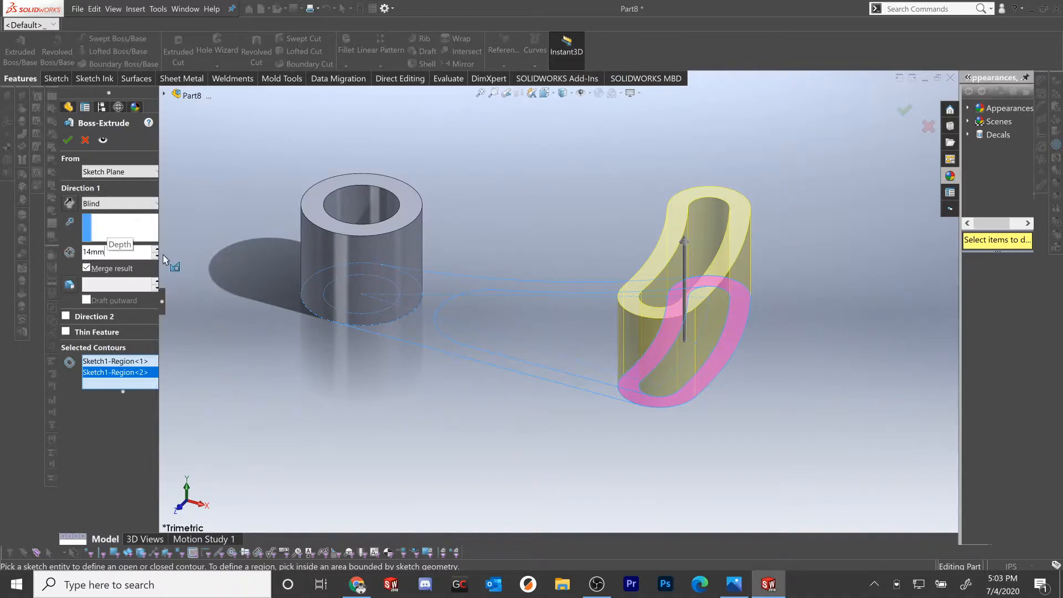
{"action": "left_click", "coordinate": [102, 172]}
{"action": "left_click", "coordinate": [97, 210]}
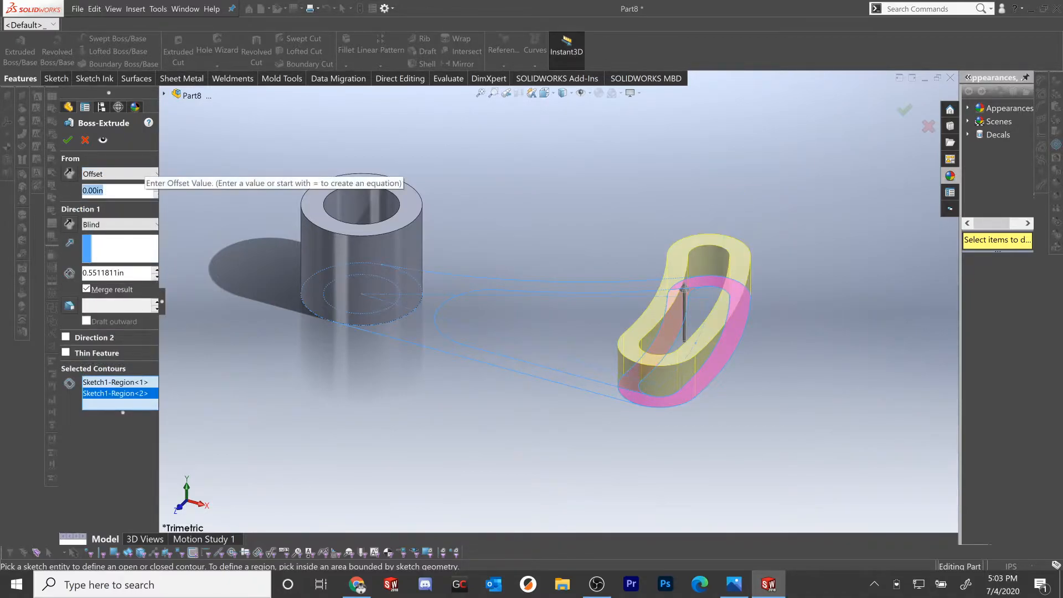
{"action": "type", "text": "2mm"}
{"action": "key", "text": "Return"}
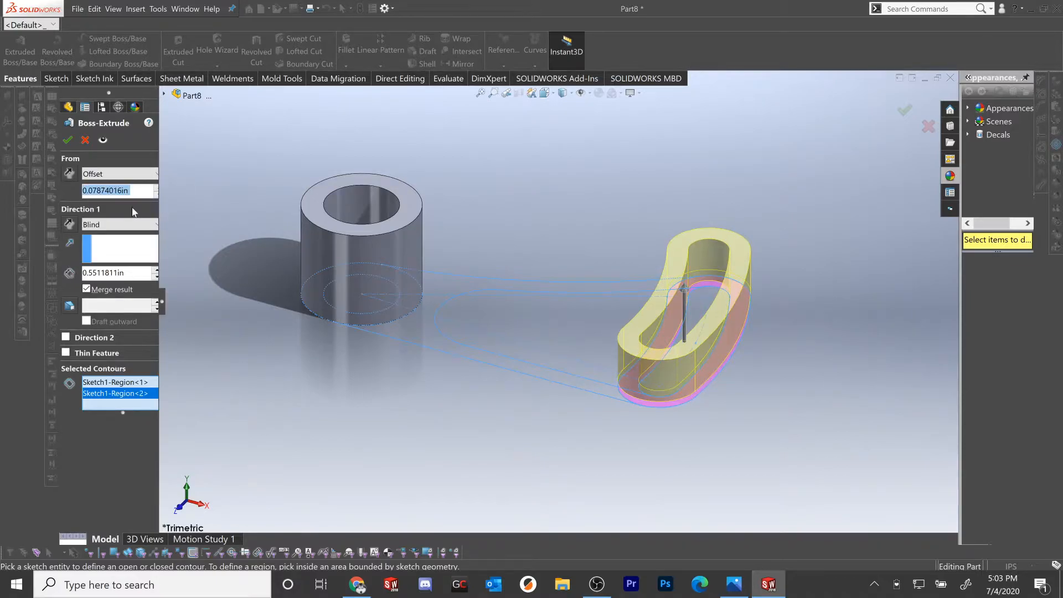
{"action": "left_click", "coordinate": [69, 140]}
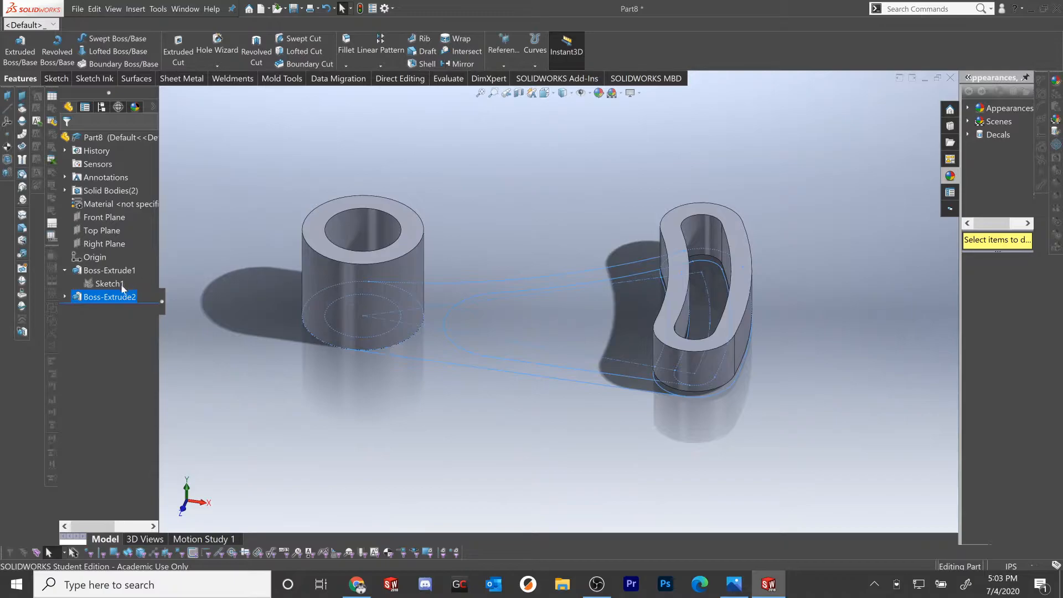
Set up an extrusion of the base sketch's web contour with a depth of 14, and check the thicknesses in the drawing's side view
{"action": "left_click", "coordinate": [116, 283]}
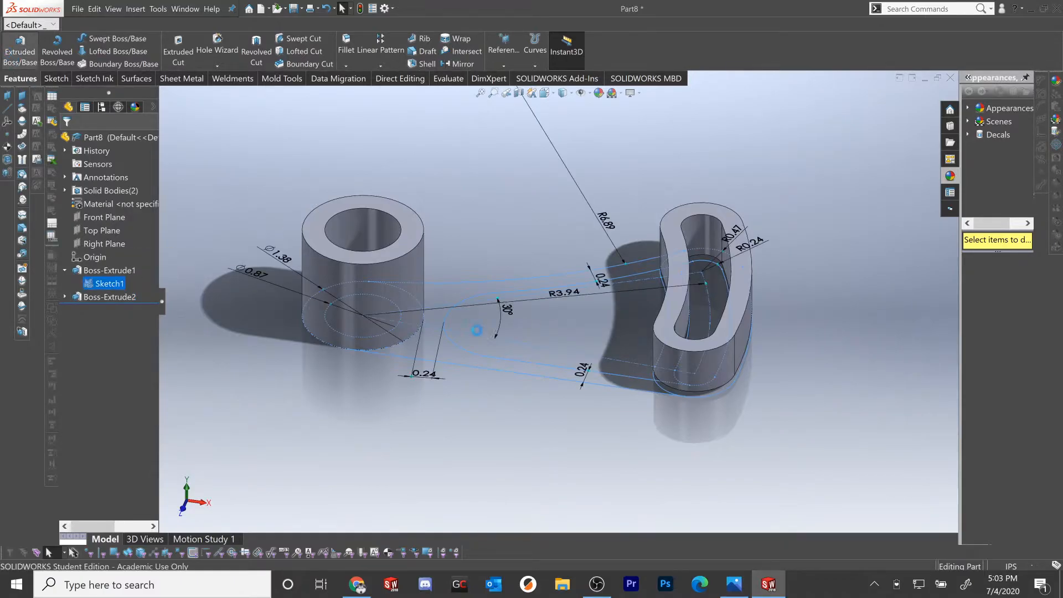
{"action": "left_click", "coordinate": [427, 347]}
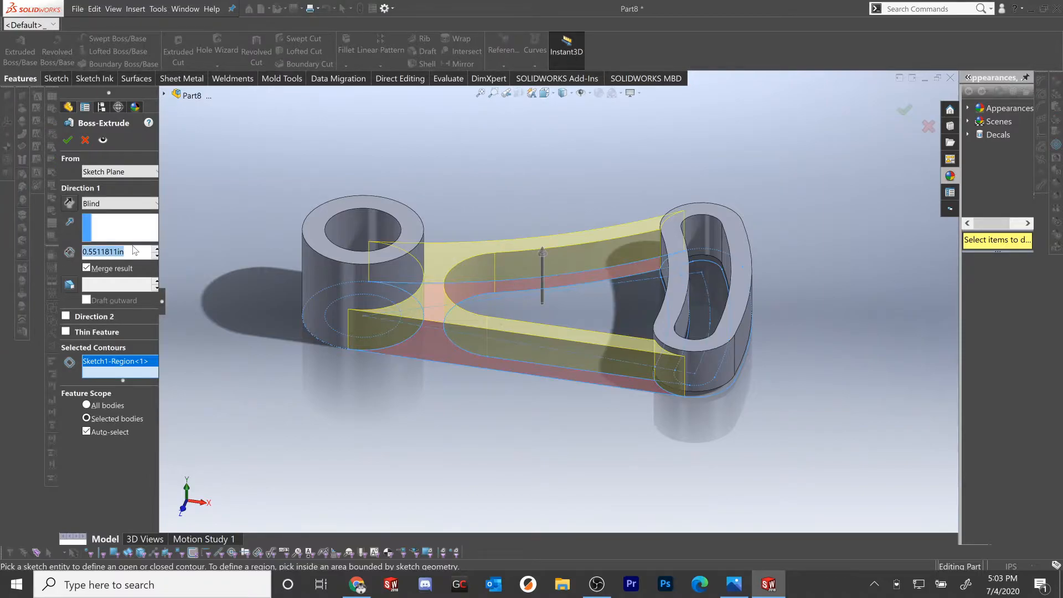
{"action": "type", "text": "14"}
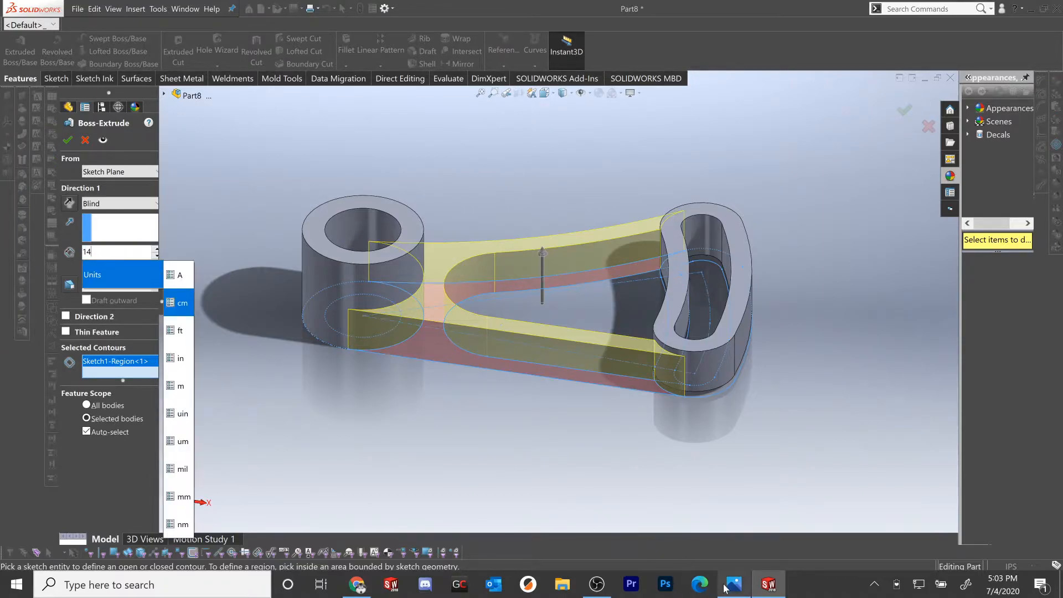
{"action": "left_click", "coordinate": [735, 584]}
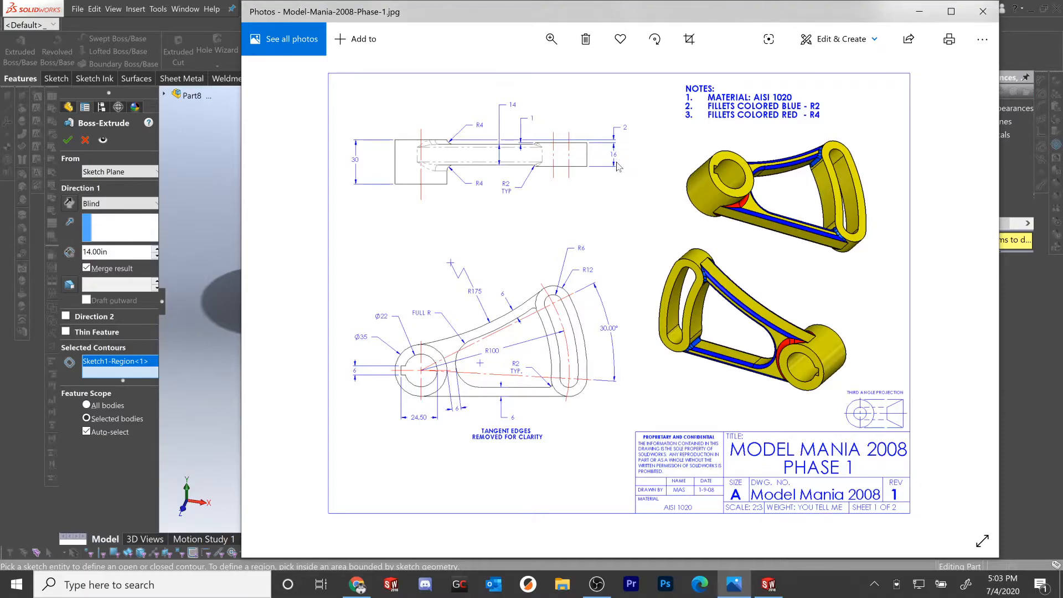
{"action": "left_click", "coordinate": [200, 227]}
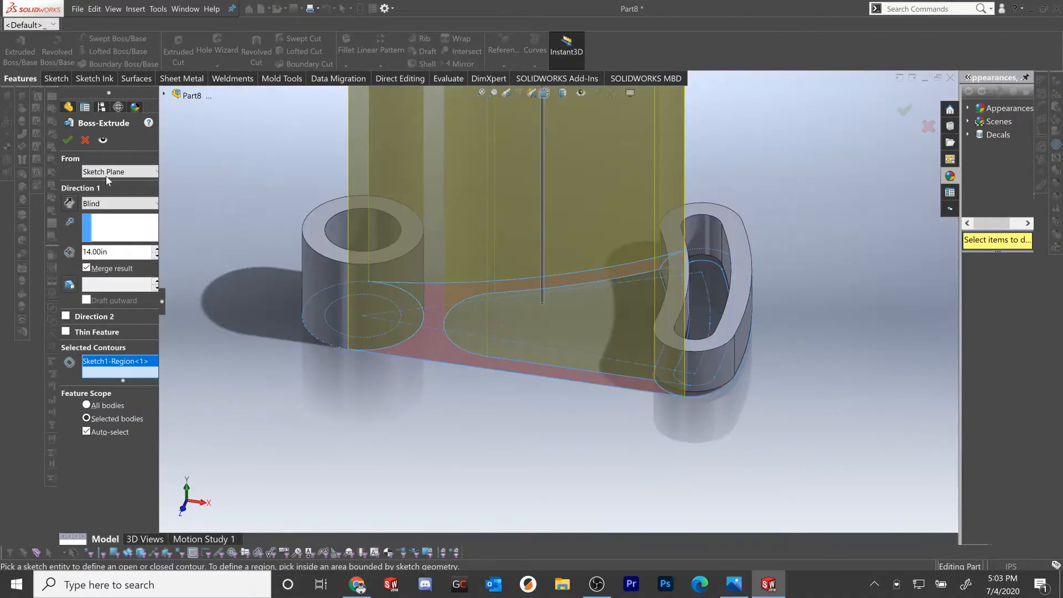
Start the web extrusion at a 3 mm offset from the sketch plane, set its depth to 14 mm and finish it
{"action": "left_click", "coordinate": [112, 173]}
{"action": "left_click", "coordinate": [111, 209]}
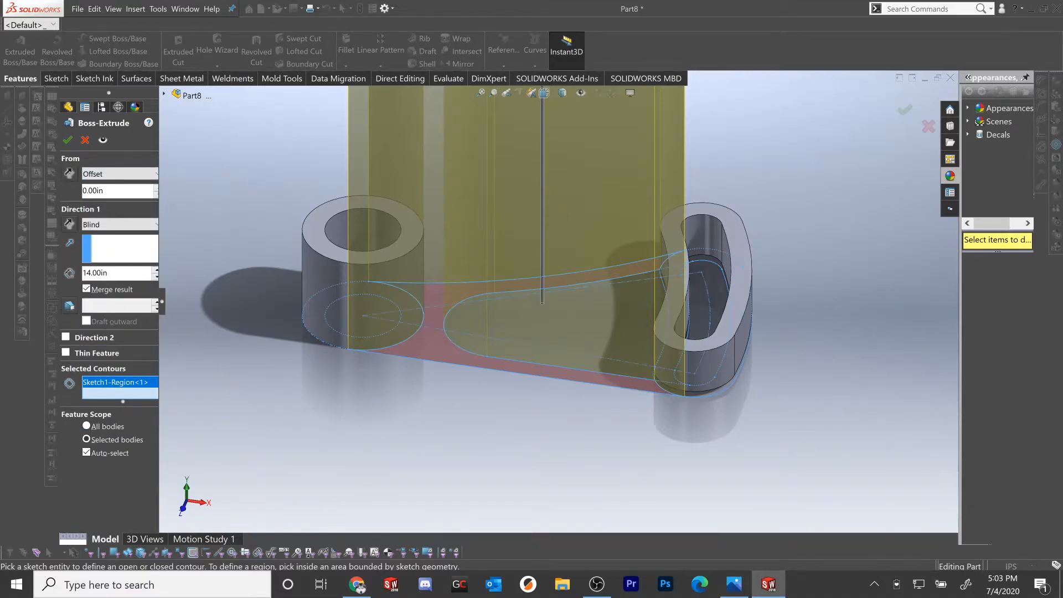
{"action": "type", "text": "3mm"}
{"action": "key", "text": "Return"}
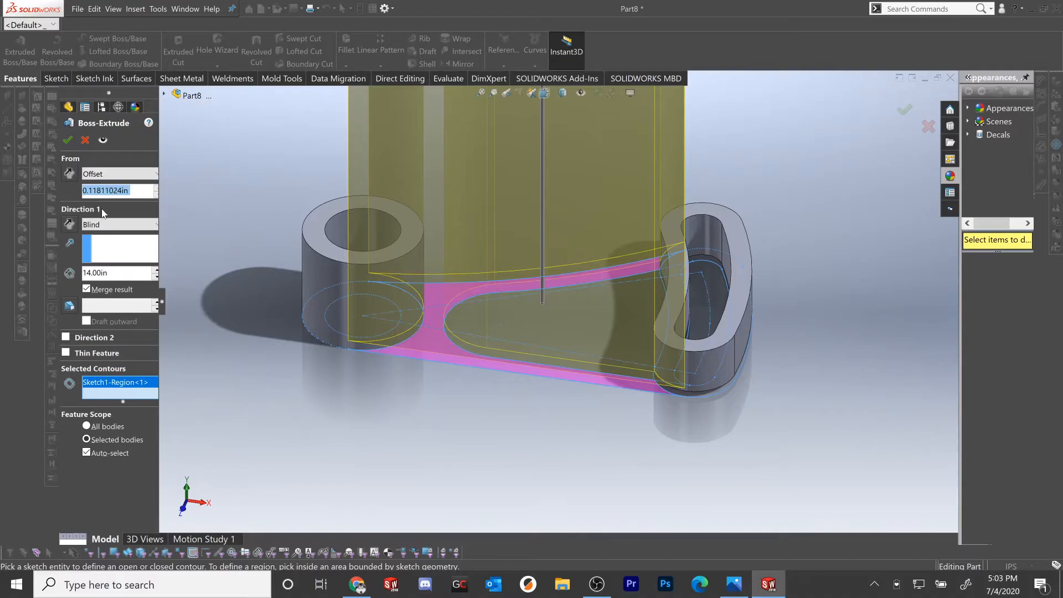
{"action": "left_click", "coordinate": [105, 272]}
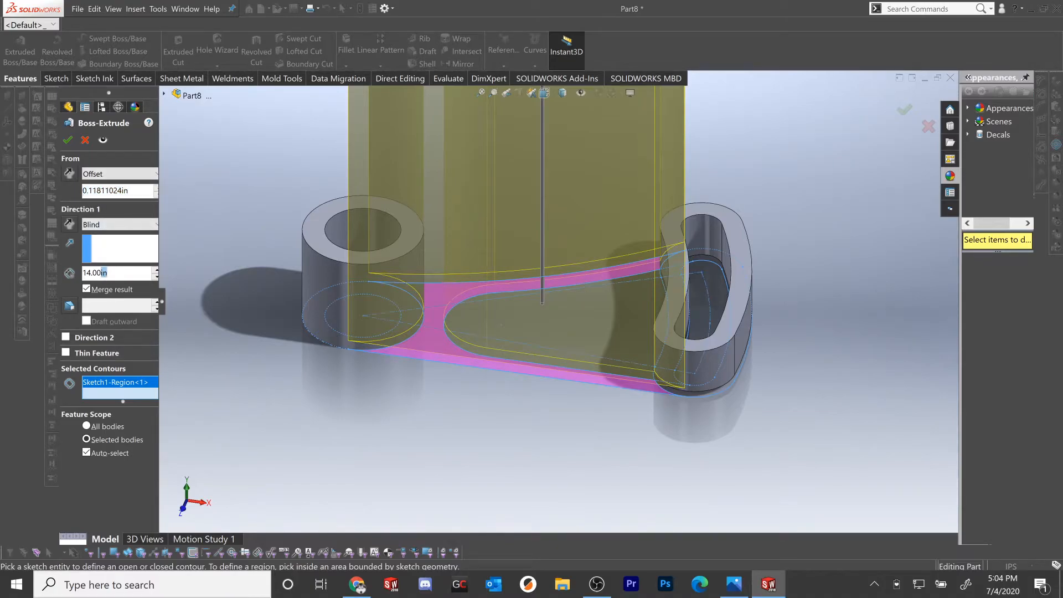
{"action": "type", "text": "mm"}
{"action": "key", "text": "Return"}
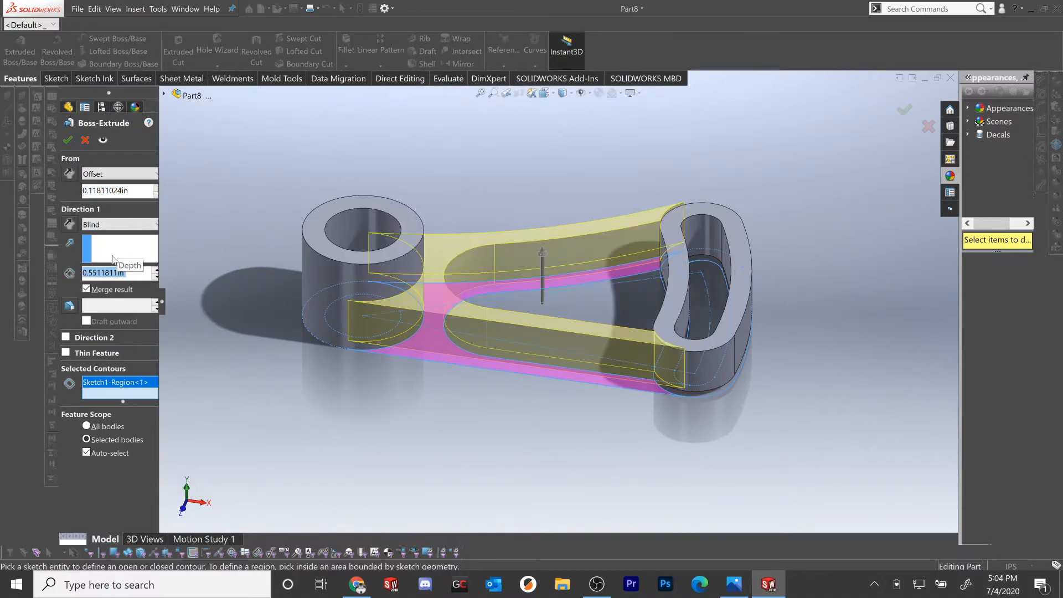
{"action": "left_click", "coordinate": [70, 142]}
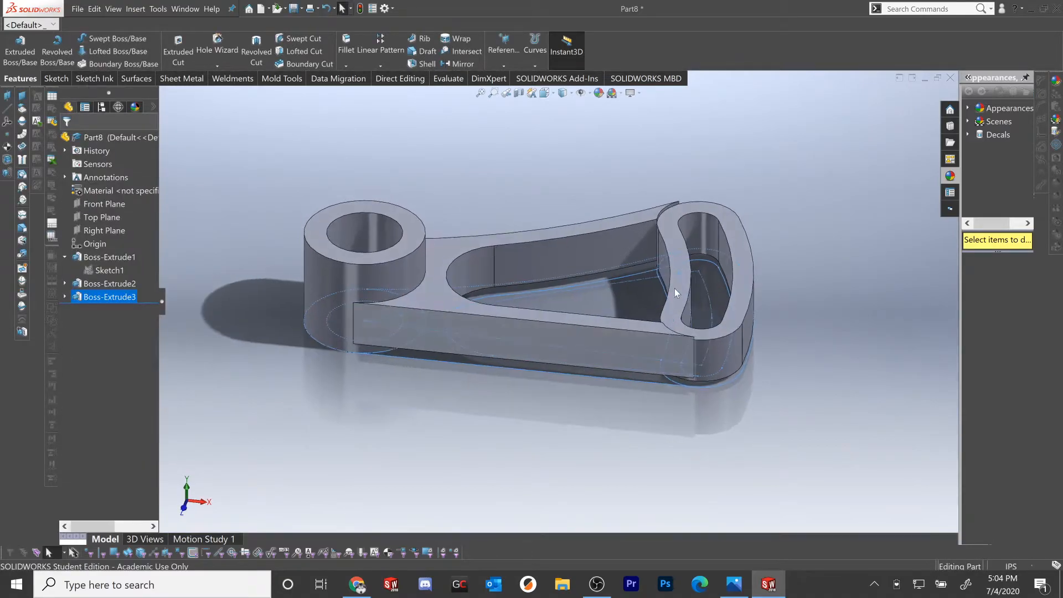
Edit the slot wall extrusion and set its depth to 16 mm
{"action": "right_click", "coordinate": [101, 285]}
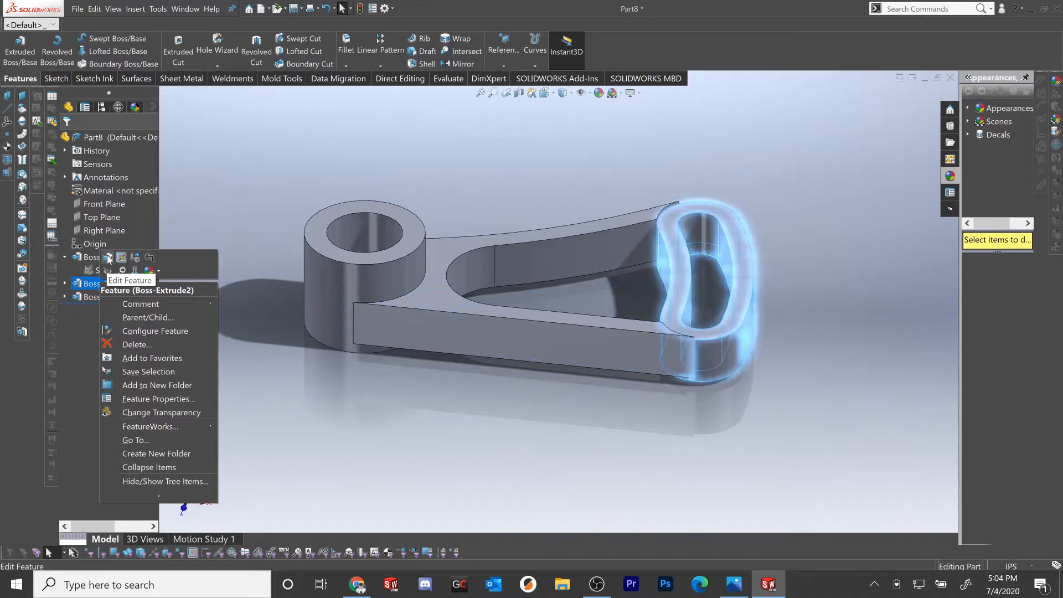
{"action": "left_click", "coordinate": [107, 258]}
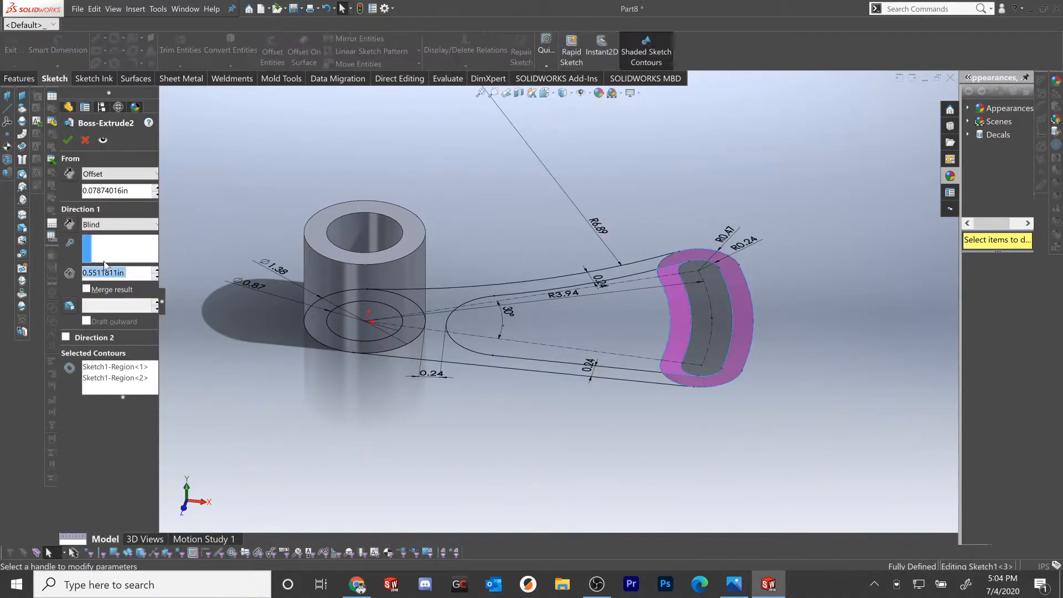
{"action": "scroll", "coordinate": [137, 273], "scroll_direction": "up", "scroll_amount": 2}
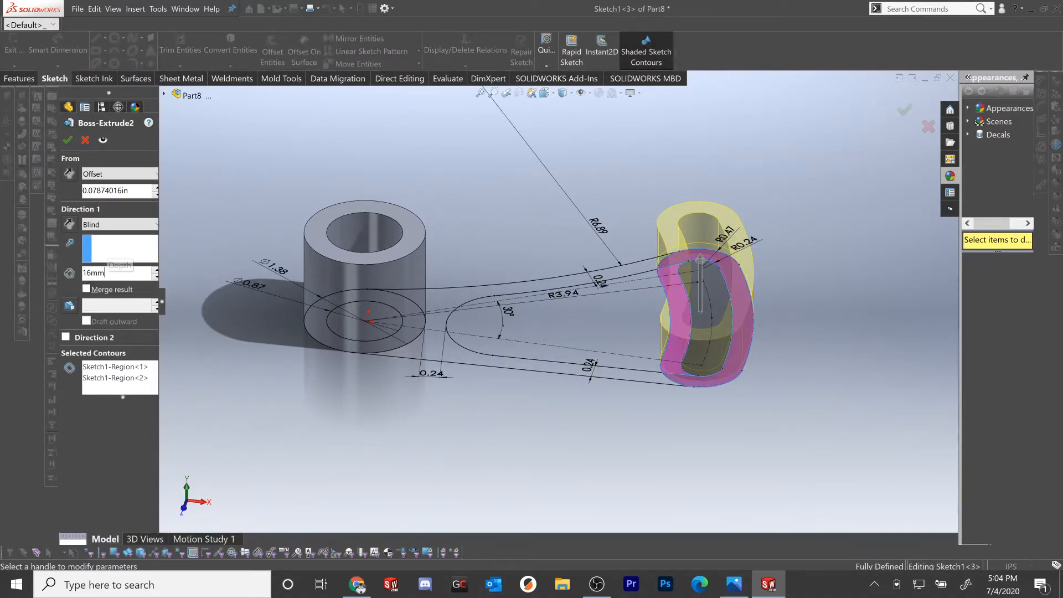
{"action": "left_click", "coordinate": [68, 139]}
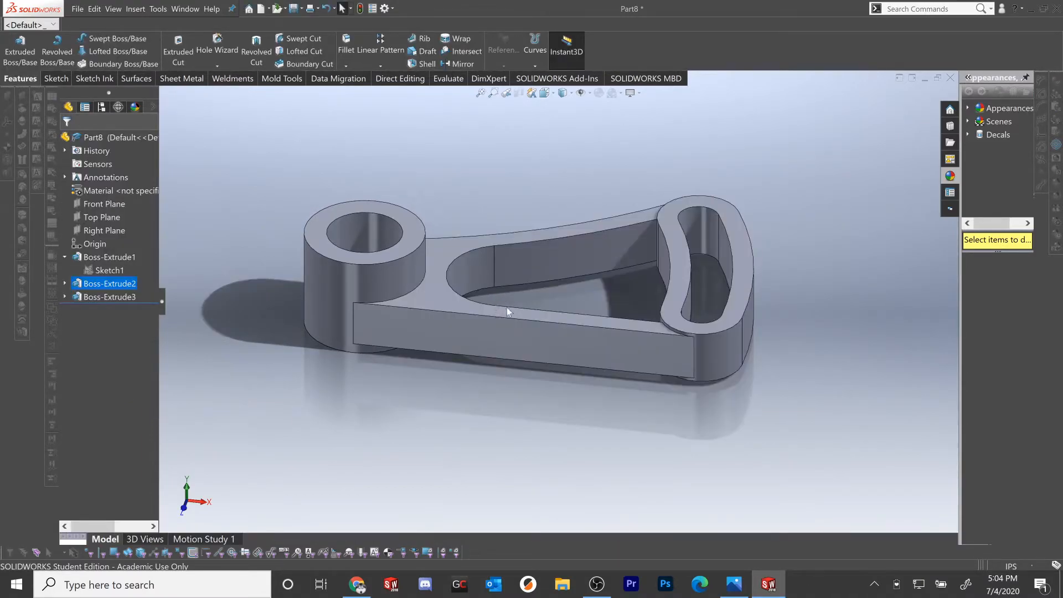
Check the fillet notes in the drawing, and start a fillet on the inner face of the web's opening
{"action": "middle_click_drag", "start_coordinate": [529, 321], "coordinate": [559, 365]}
{"action": "left_click", "coordinate": [734, 584]}
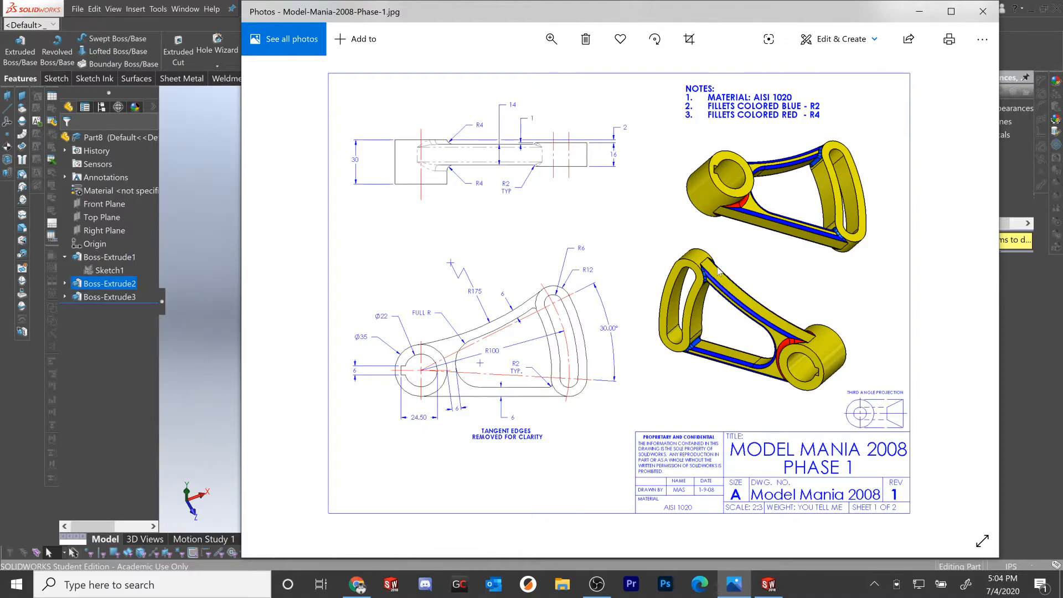
{"action": "left_click", "coordinate": [223, 264]}
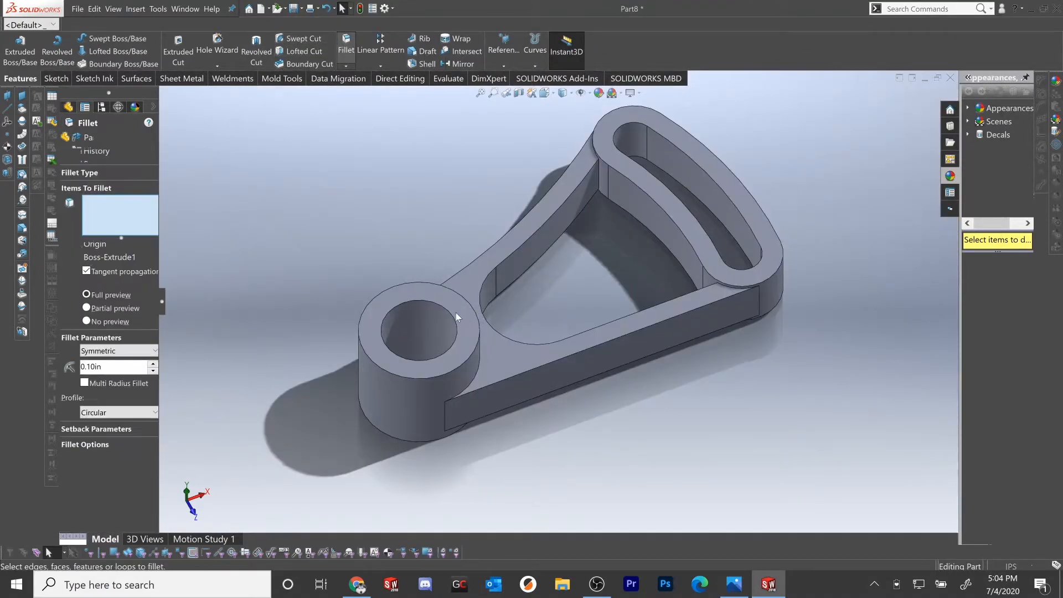
{"action": "middle_click_drag", "start_coordinate": [504, 335], "coordinate": [490, 270]}
{"action": "left_click", "coordinate": [442, 295]}
{"action": "left_click", "coordinate": [442, 294]}
{"action": "left_click", "coordinate": [488, 273]}
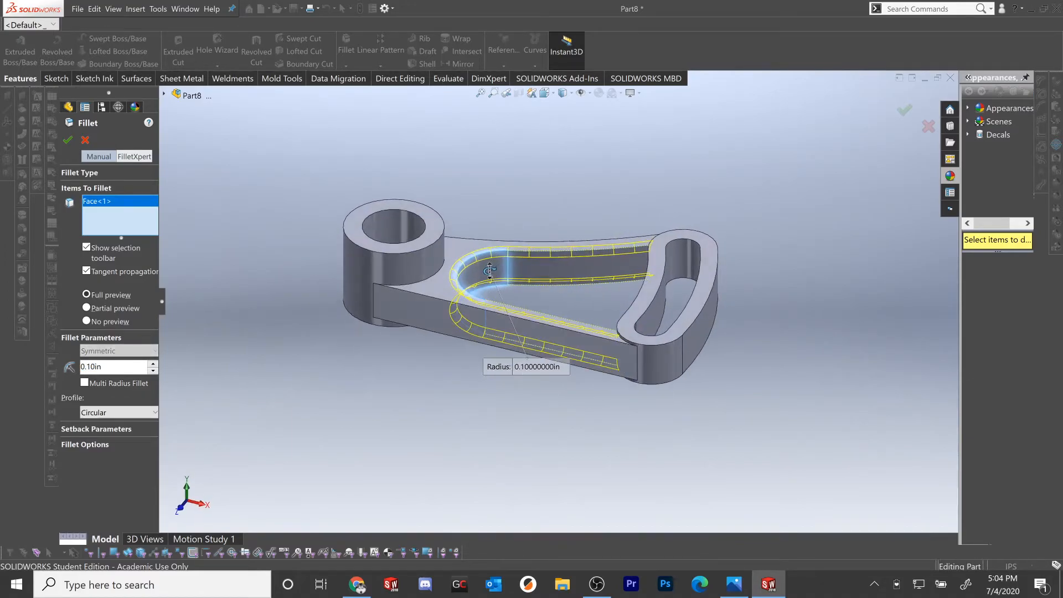
Add the upper and lower outer edges on both sides of the web to the fillet selection
{"action": "left_click", "coordinate": [449, 303]}
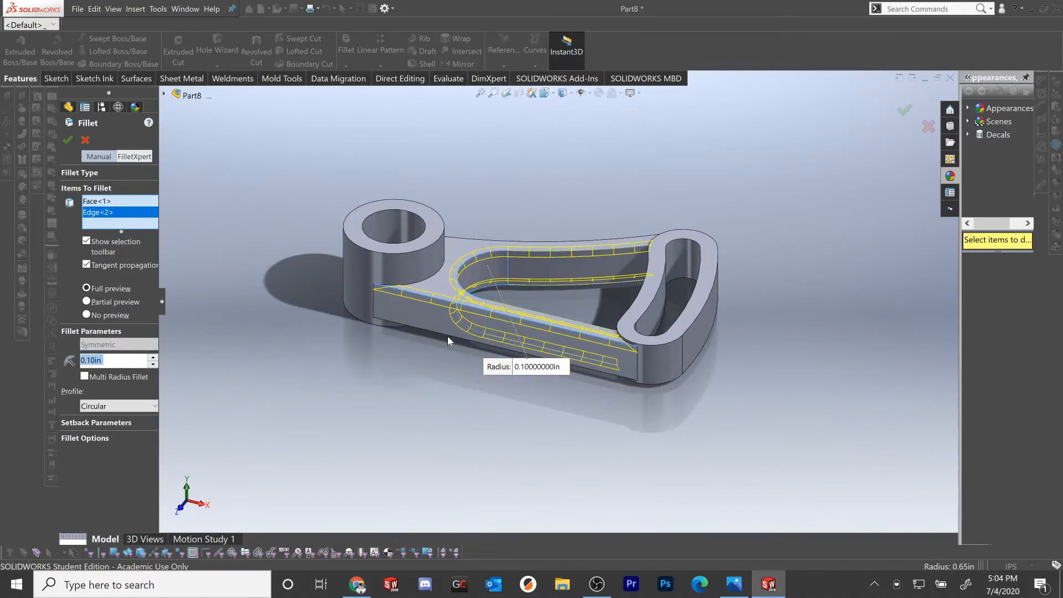
{"action": "left_click", "coordinate": [449, 336]}
{"action": "middle_click_drag", "start_coordinate": [453, 327], "coordinate": [273, 333]}
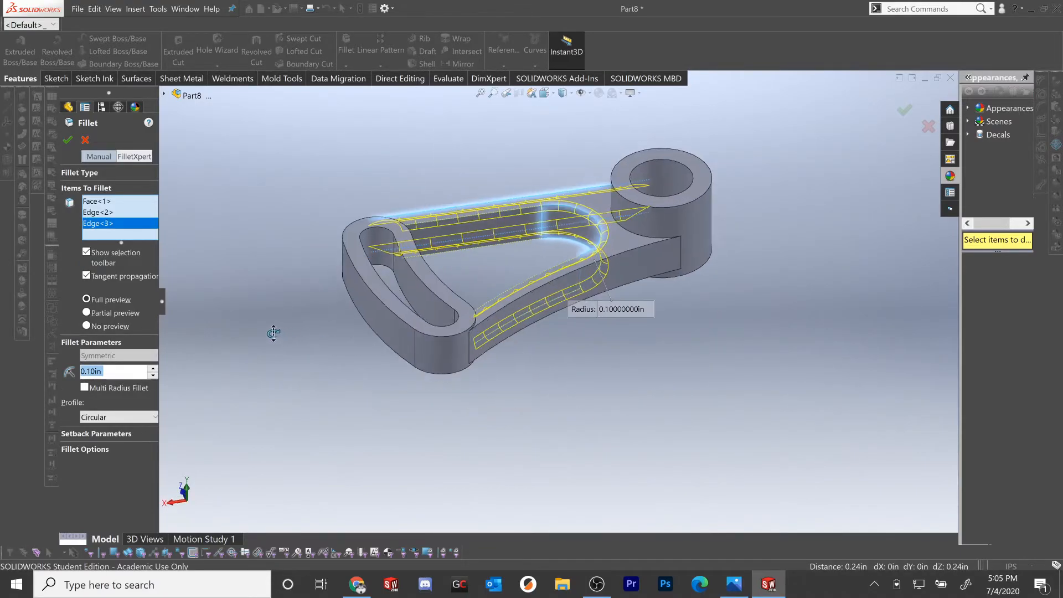
{"action": "left_click", "coordinate": [627, 261]}
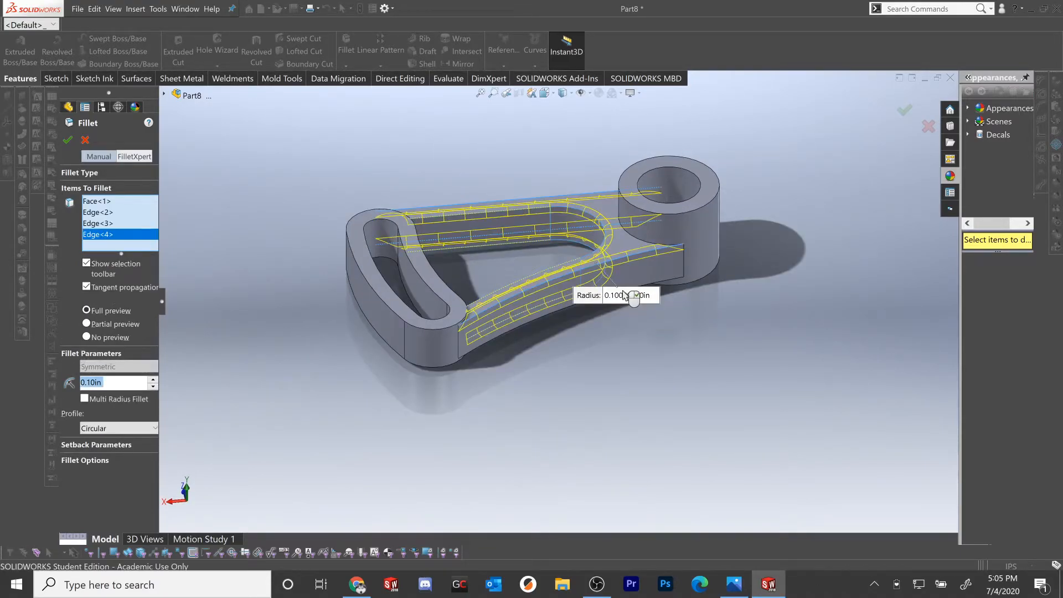
{"action": "left_click", "coordinate": [525, 323]}
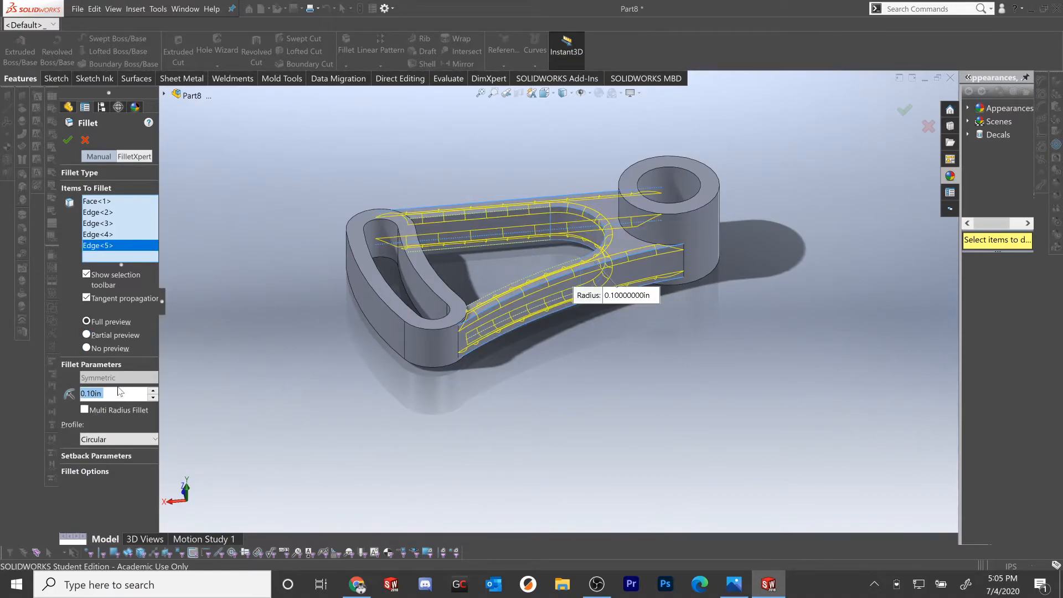
Set the web fillet radius to 2 mm, keep only the opening face and four outer edges selected, and finish the fillet
{"action": "type", "text": "2mm"}
{"action": "key", "text": "Return"}
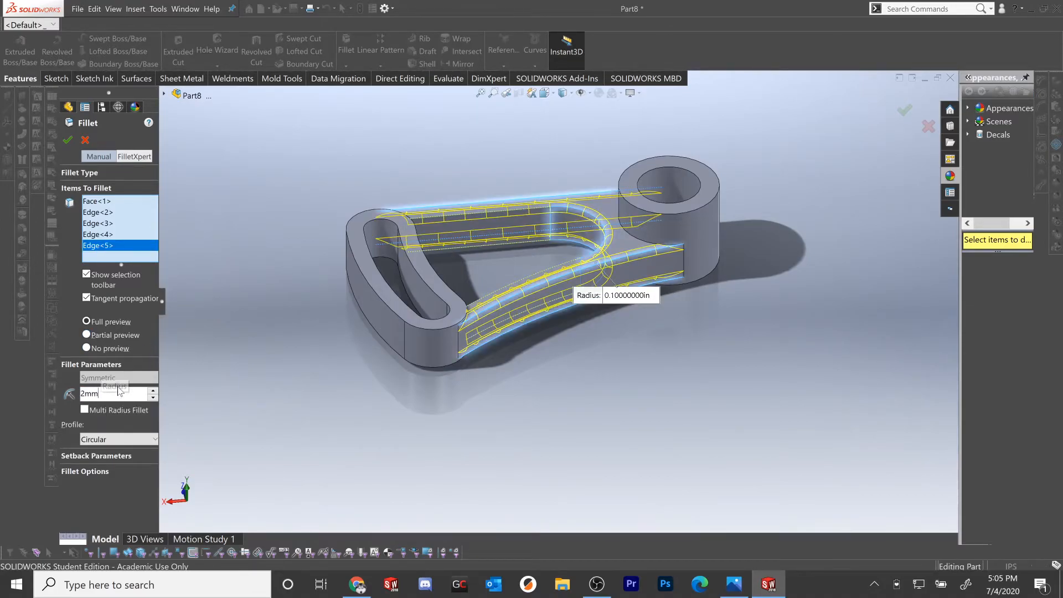
{"action": "middle_click_drag", "start_coordinate": [628, 344], "coordinate": [812, 331]}
{"action": "scroll", "coordinate": [672, 278], "scroll_direction": "down", "scroll_amount": 5}
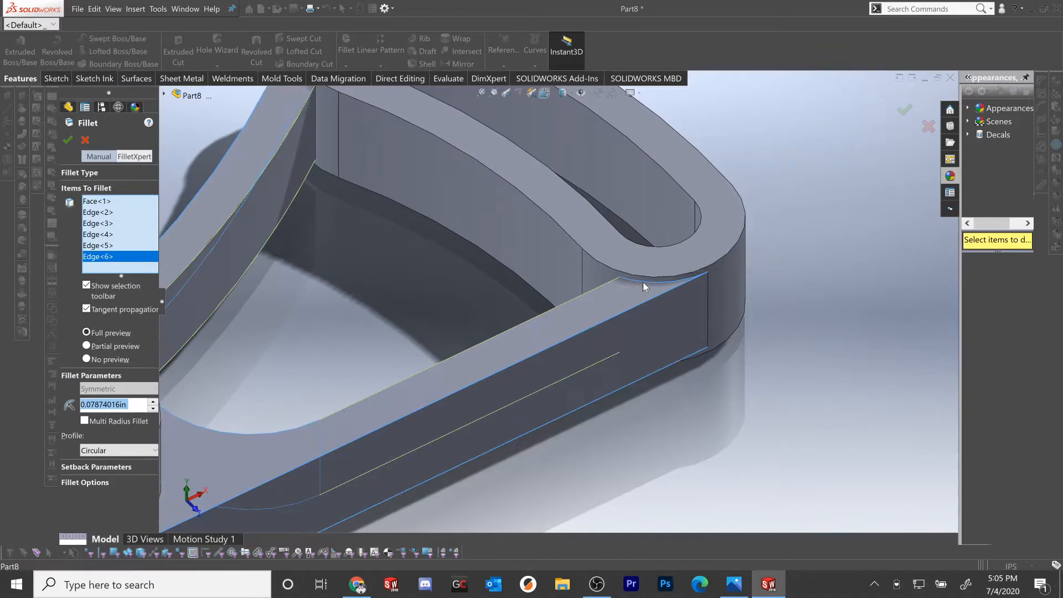
{"action": "left_click", "coordinate": [643, 281]}
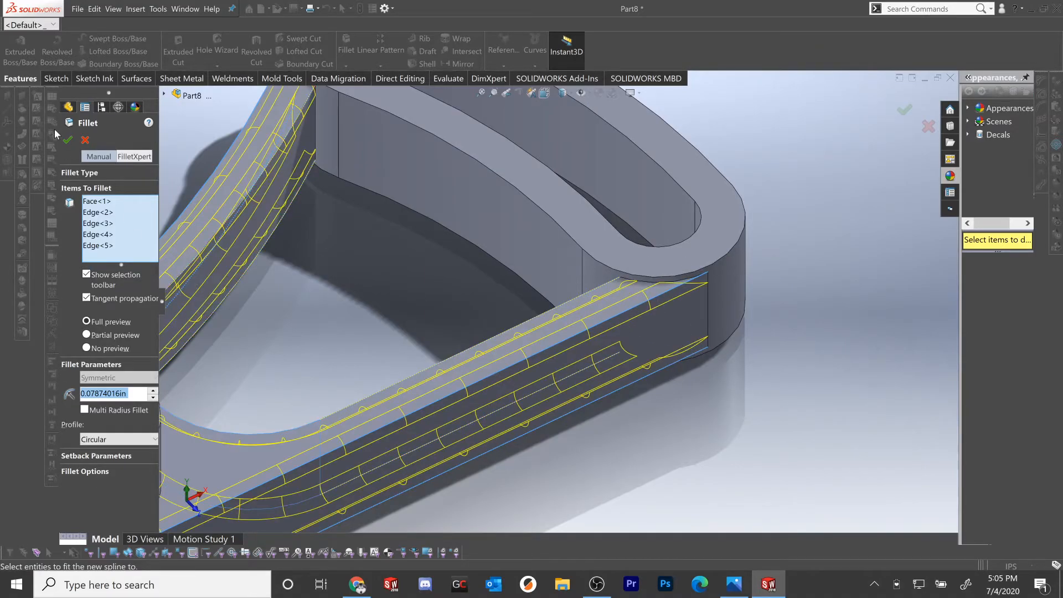
{"action": "left_click", "coordinate": [67, 140]}
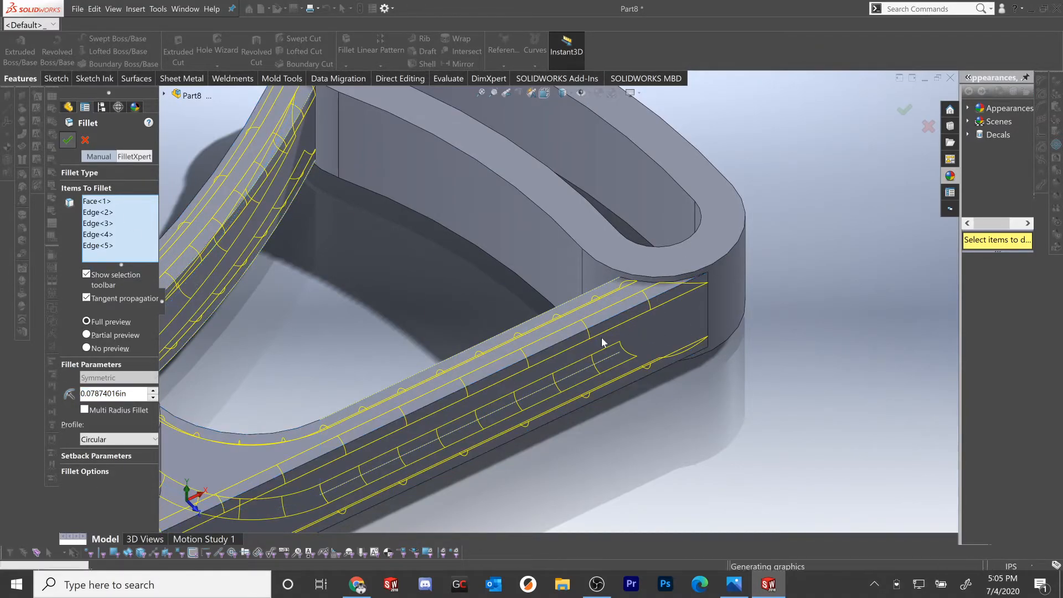
Fillet the edges where both web arms meet the slot wall, using the same 2 mm radius
{"action": "scroll", "coordinate": [601, 332], "scroll_direction": "up", "scroll_amount": 5}
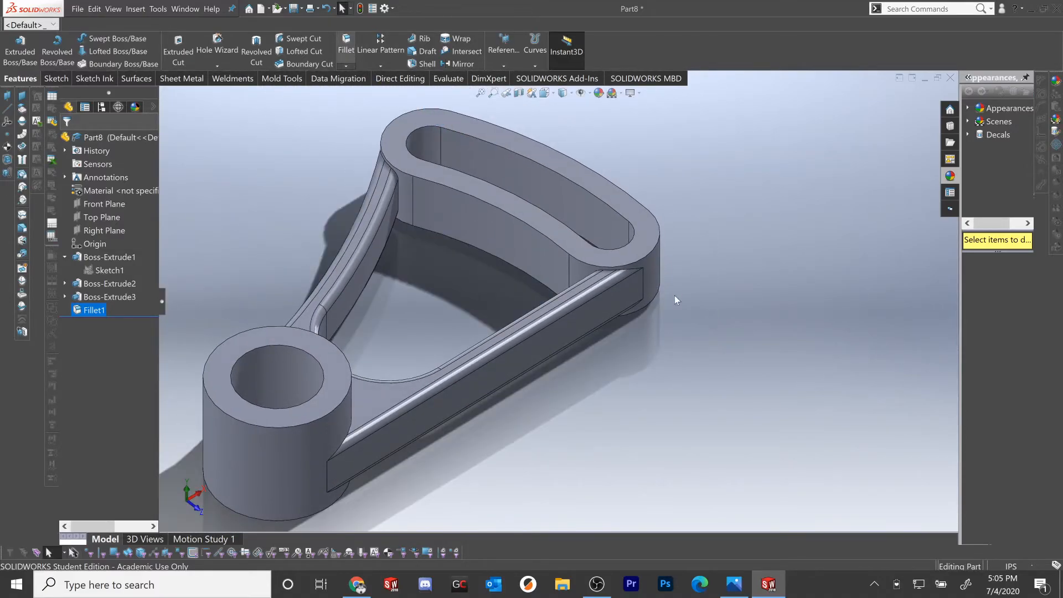
{"action": "scroll", "coordinate": [598, 272], "scroll_direction": "down", "scroll_amount": 3}
{"action": "scroll", "coordinate": [598, 271], "scroll_direction": "down", "scroll_amount": 1}
{"action": "left_click", "coordinate": [603, 274]}
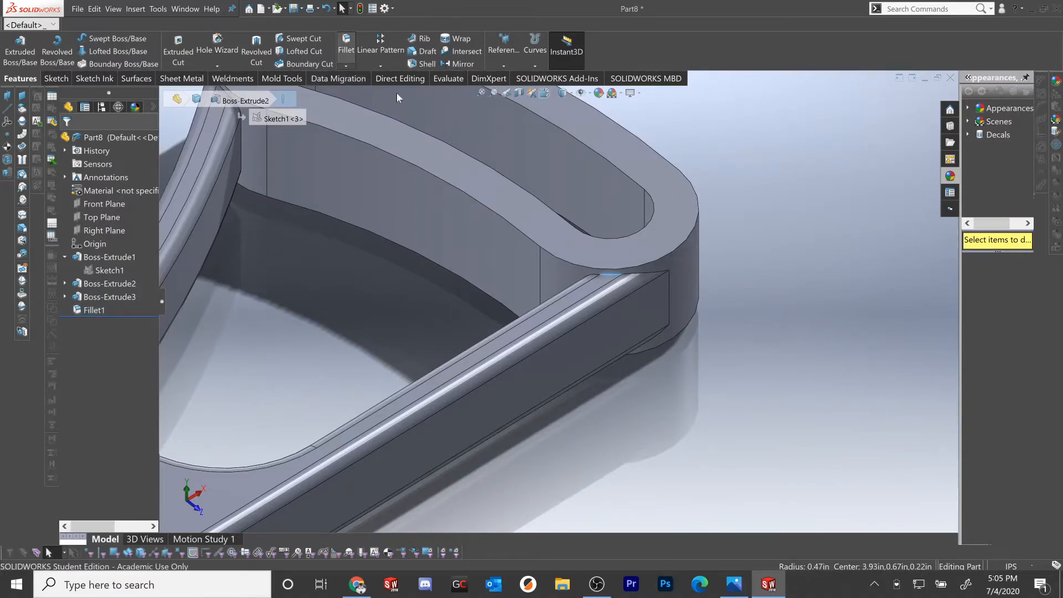
{"action": "middle_click_drag", "start_coordinate": [577, 301], "coordinate": [325, 91]}
{"action": "left_click", "coordinate": [334, 100]}
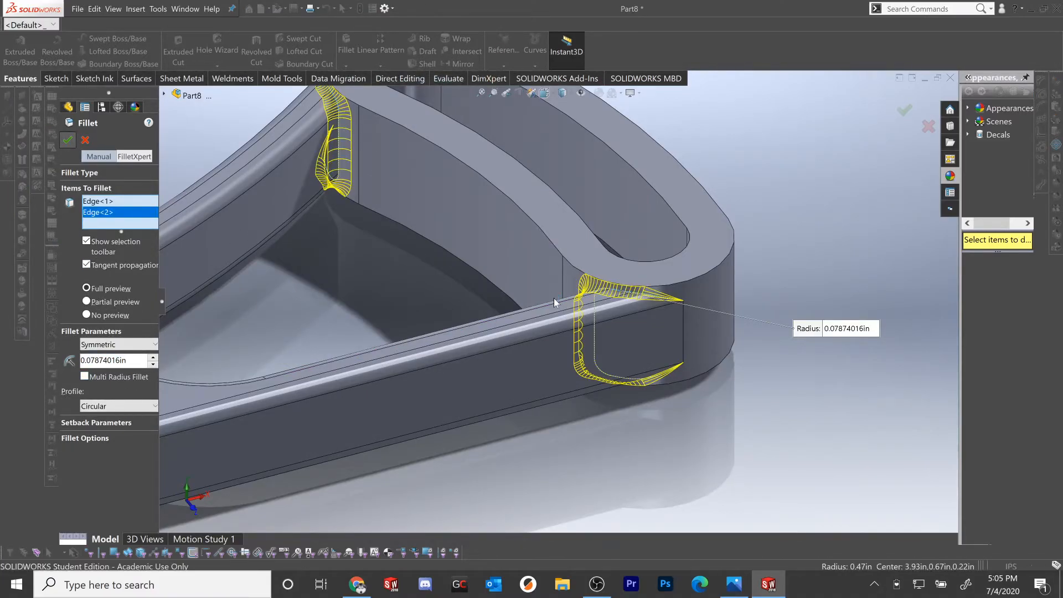
{"action": "key", "text": "Return"}
{"action": "key", "text": "f"}
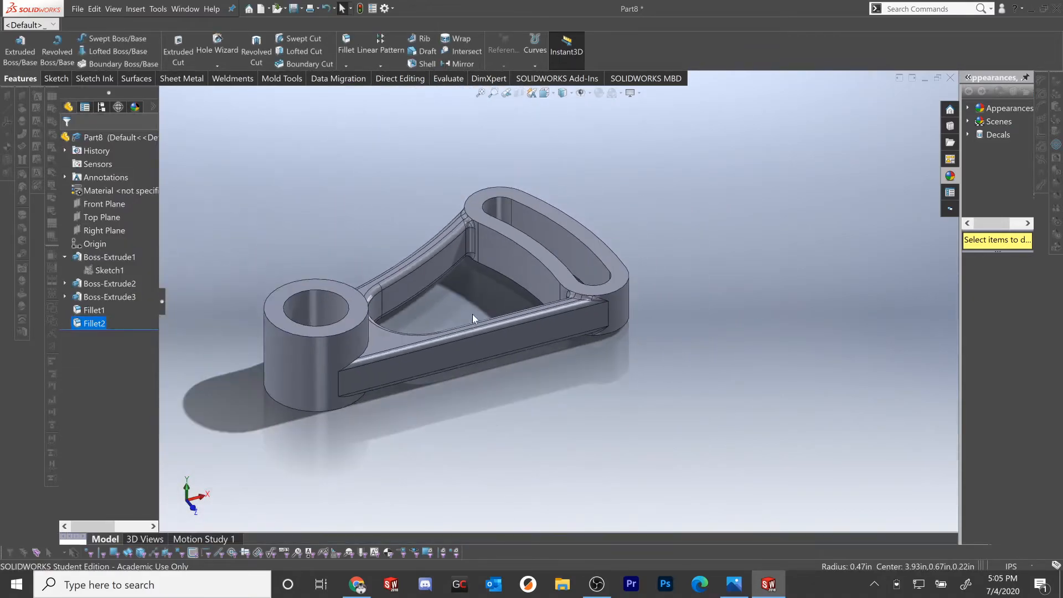
Fillet the upper and lower edges where the web meets the hub with a 4 mm radius
{"action": "middle_click_drag", "start_coordinate": [435, 302], "coordinate": [354, 299]}
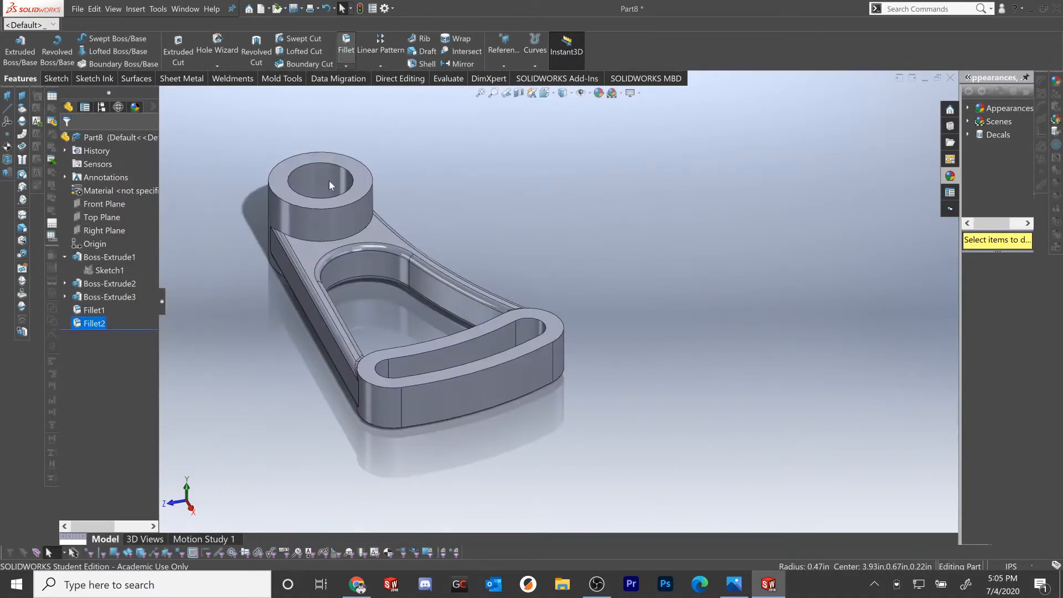
{"action": "key", "text": "Return"}
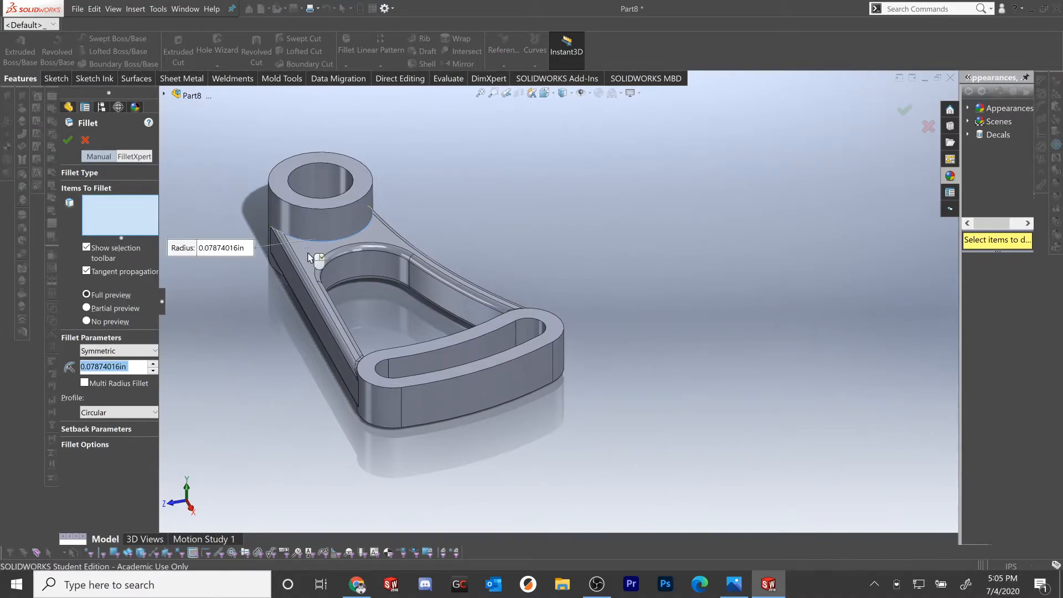
{"action": "left_click", "coordinate": [309, 255]}
{"action": "middle_click_drag", "start_coordinate": [308, 256], "coordinate": [293, 328]}
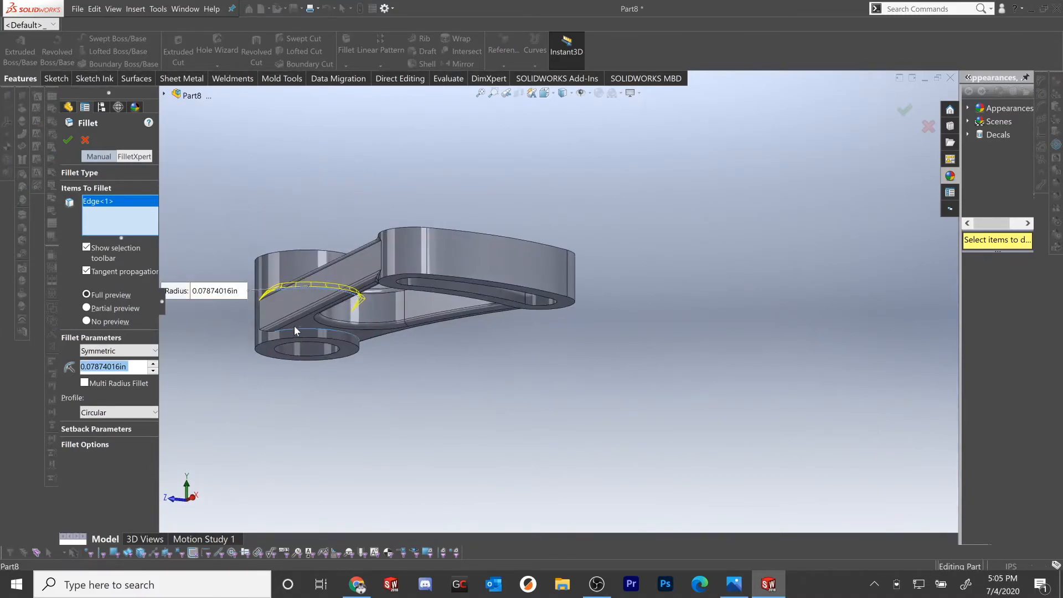
{"action": "left_click", "coordinate": [295, 331]}
{"action": "type", "text": "4mm"}
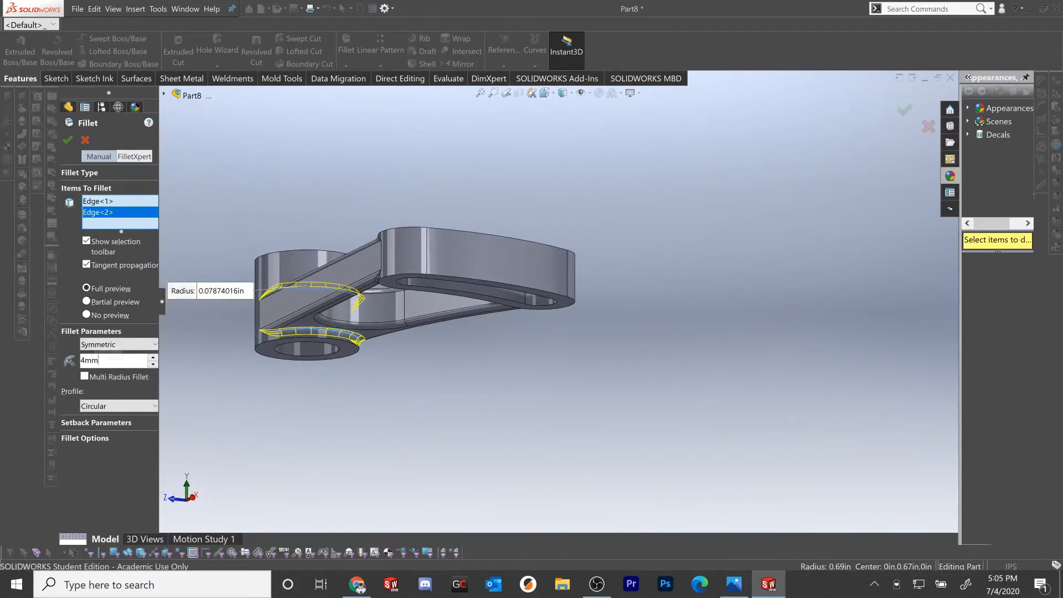
{"action": "key", "text": "Return"}
{"action": "left_click", "coordinate": [67, 141]}
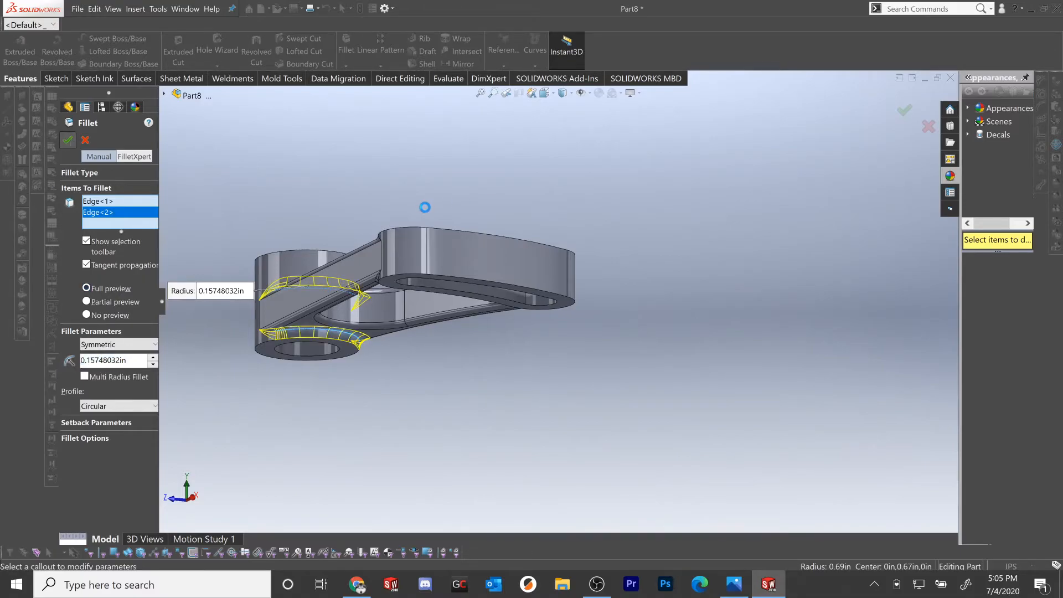
Compare the finished fillets with the drawing and inspect the junction between the web and the slot wall
{"action": "middle_click_drag", "start_coordinate": [382, 265], "coordinate": [583, 279]}
{"action": "scroll", "coordinate": [570, 284], "scroll_direction": "down", "scroll_amount": 2}
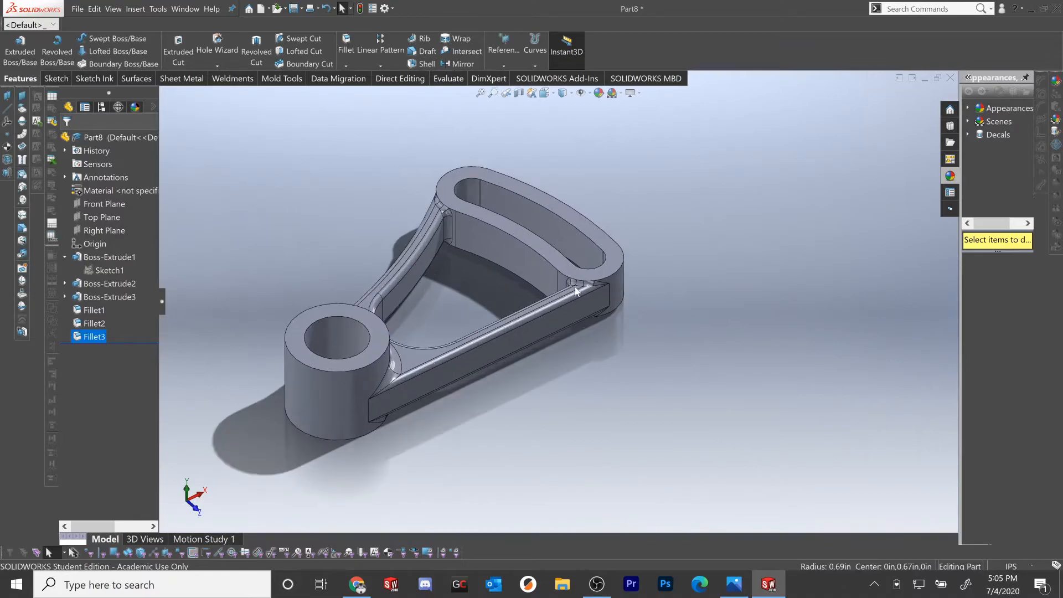
{"action": "left_click", "coordinate": [733, 587]}
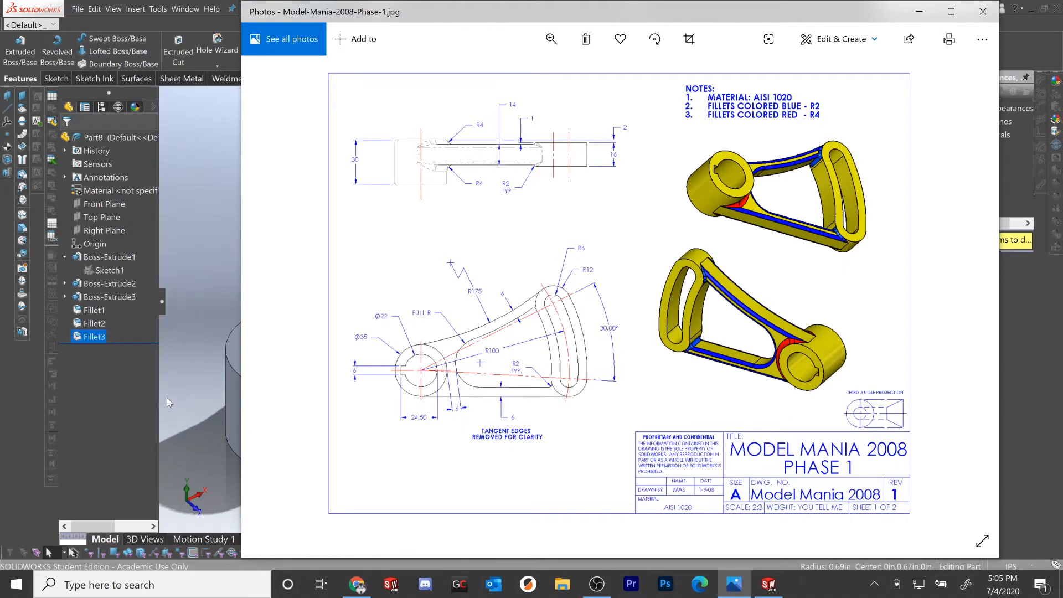
{"action": "left_click", "coordinate": [191, 404]}
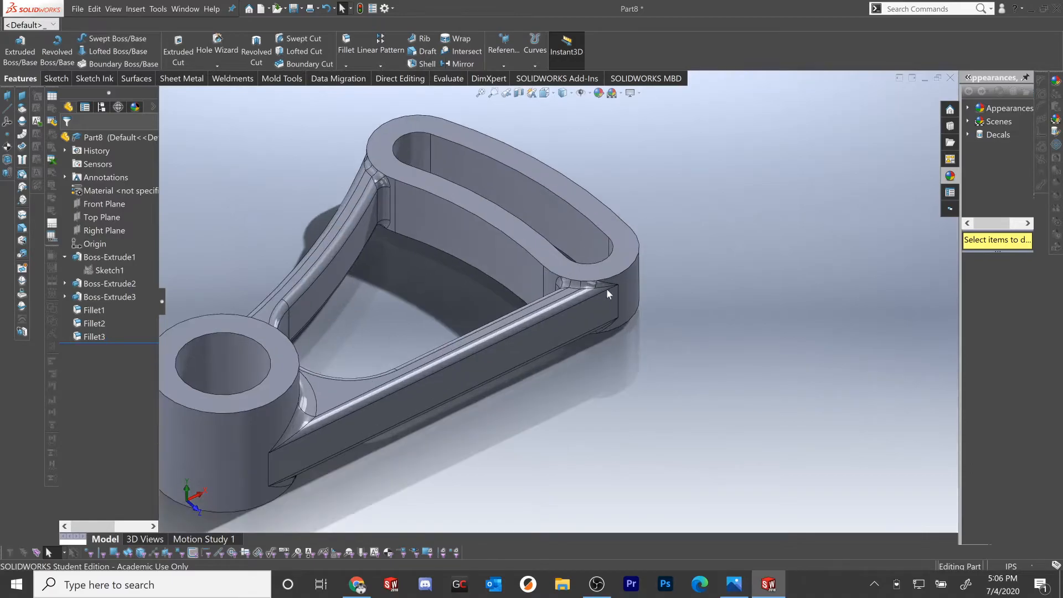
{"action": "scroll", "coordinate": [607, 288], "scroll_direction": "down", "scroll_amount": 3}
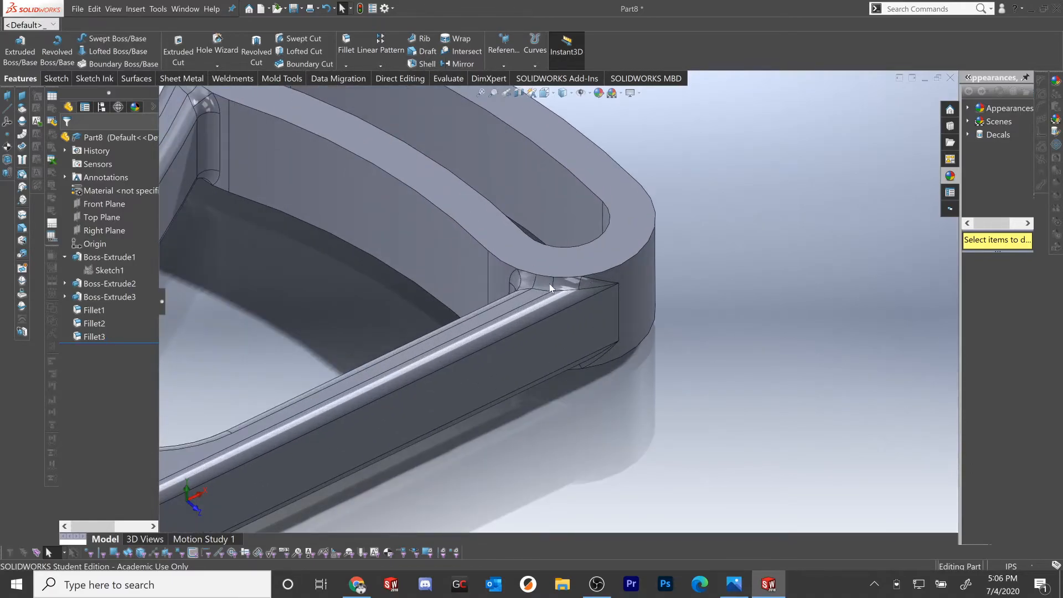
{"action": "scroll", "coordinate": [546, 305], "scroll_direction": "up", "scroll_amount": 5}
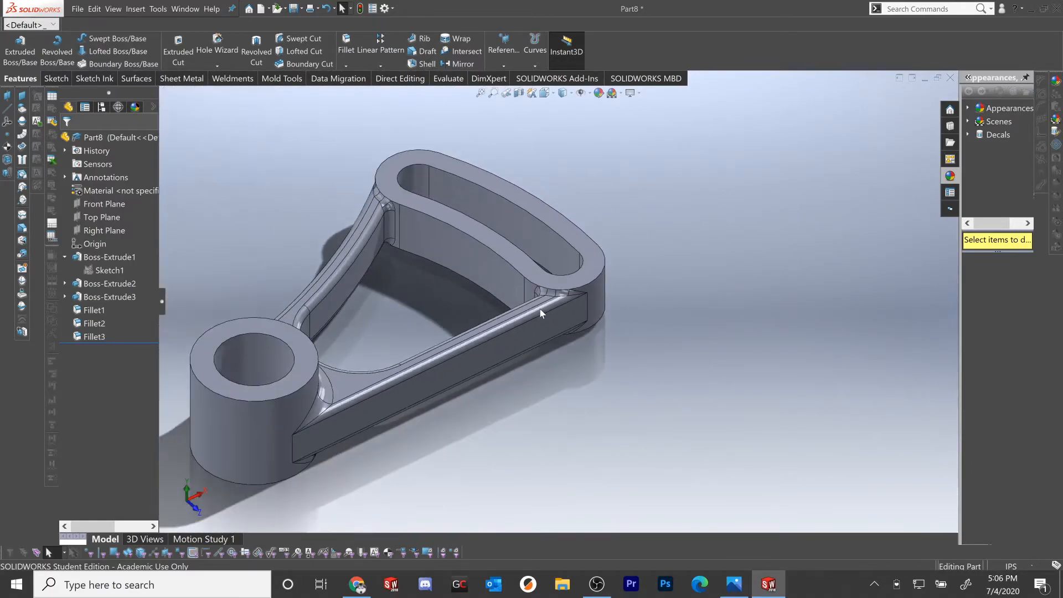
Try moving Fillet2 below Fillet3 in the feature order, and inspect the fillet around the hub
{"action": "left_click", "coordinate": [91, 323]}
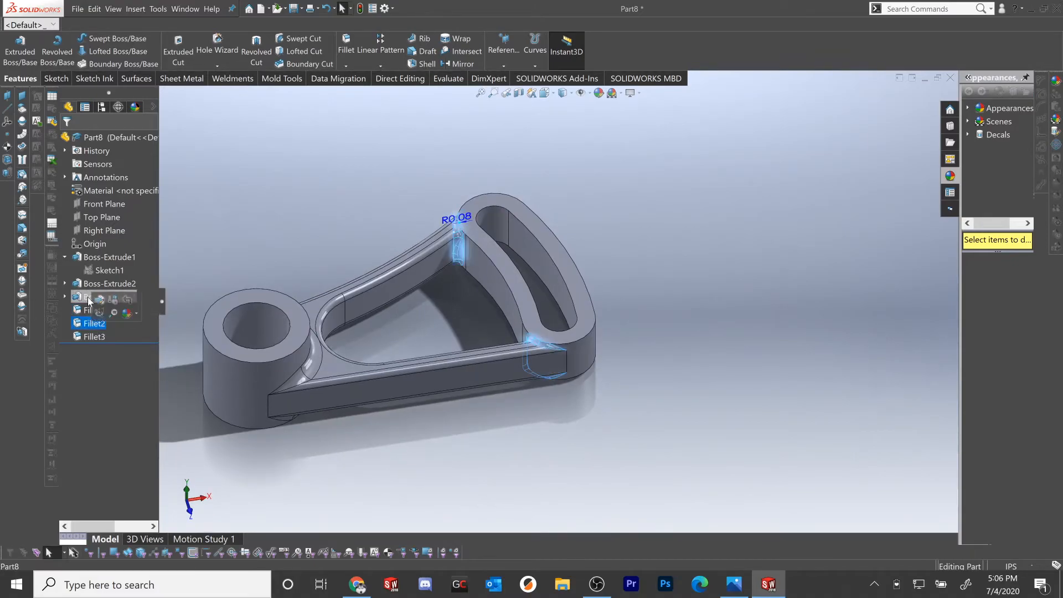
{"action": "mouse_move", "coordinate": [76, 308]}
{"action": "left_mouse_down"}
{"action": "mouse_move", "coordinate": [88, 338]}
{"action": "mouse_move", "coordinate": [77, 309]}
{"action": "left_mouse_up"}
{"action": "middle_click_drag", "start_coordinate": [363, 449], "coordinate": [258, 330]}
{"action": "scroll", "coordinate": [222, 326], "scroll_direction": "down", "scroll_amount": 4}
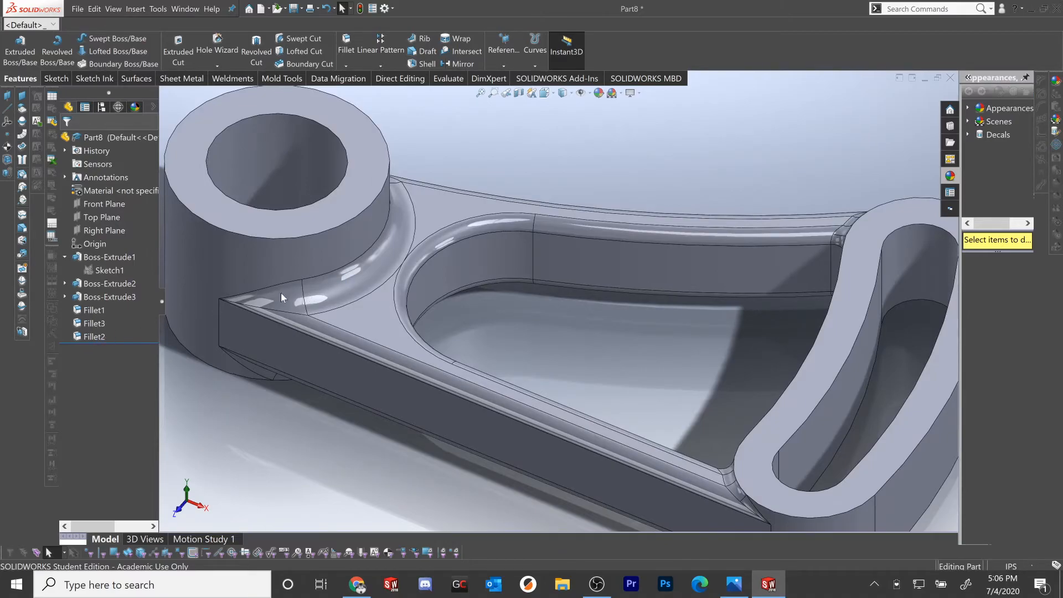
Move Fillet2 back directly below Fillet1 in the feature order
{"action": "left_click", "coordinate": [85, 336]}
{"action": "left_click_drag", "start_coordinate": [89, 339], "coordinate": [88, 324]}
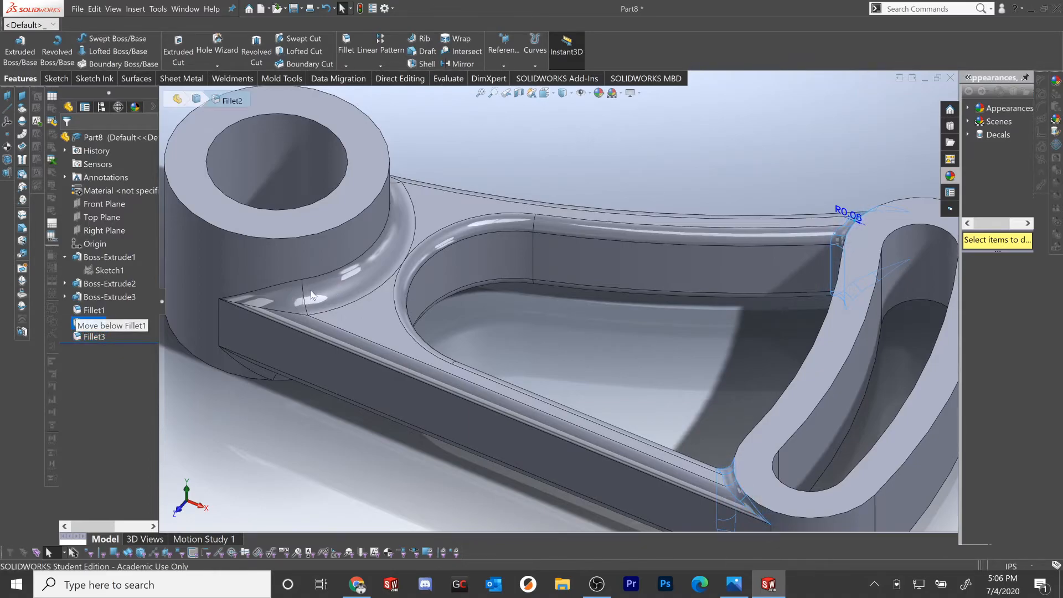
{"action": "middle_click_drag", "start_coordinate": [298, 344], "coordinate": [381, 321]}
{"action": "scroll", "coordinate": [290, 359], "scroll_direction": "up", "scroll_amount": 3}
{"action": "scroll", "coordinate": [382, 322], "scroll_direction": "up", "scroll_amount": 3}
{"action": "left_click", "coordinate": [539, 446]}
Colour Fillet1 and Fillet2, the 2 mm fillets on the web edges and at the slot wall, blue
{"action": "middle_click_drag", "start_coordinate": [590, 175], "coordinate": [487, 361]}
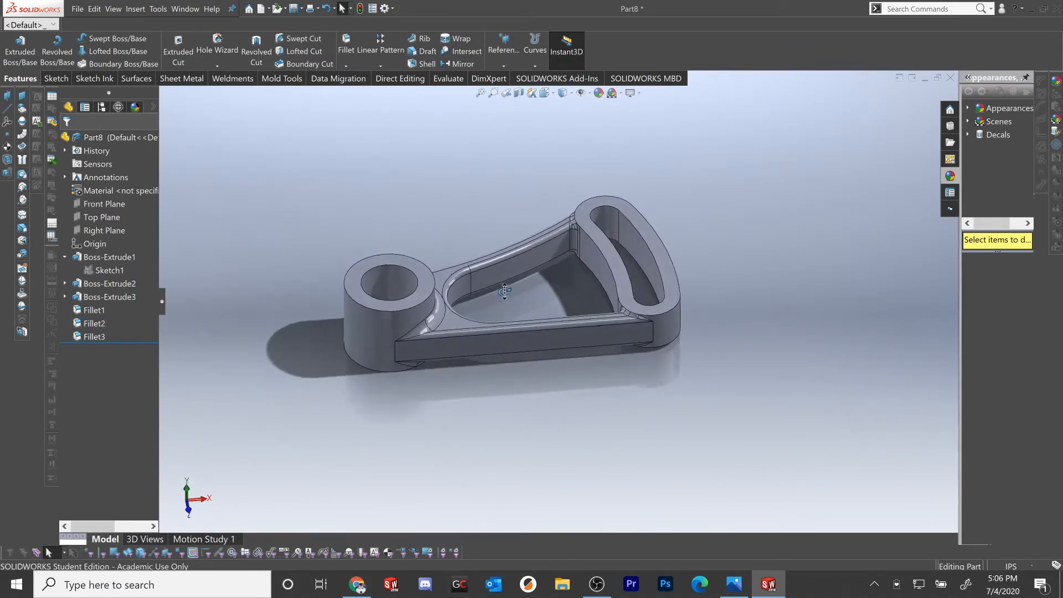
{"action": "scroll", "coordinate": [490, 281], "scroll_direction": "down", "scroll_amount": 2}
{"action": "right_click", "coordinate": [483, 261]}
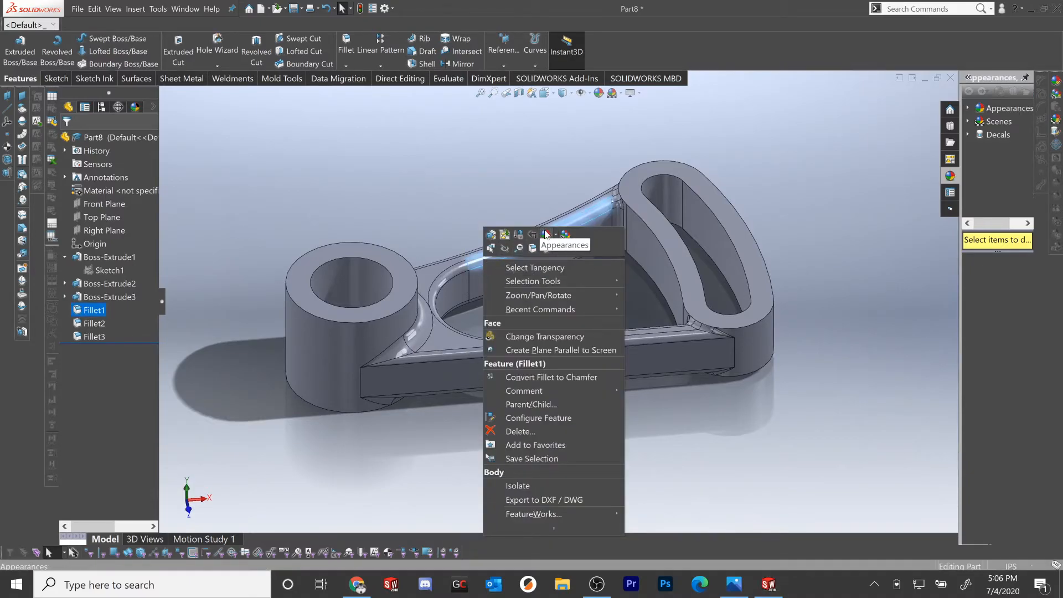
{"action": "left_click", "coordinate": [561, 270]}
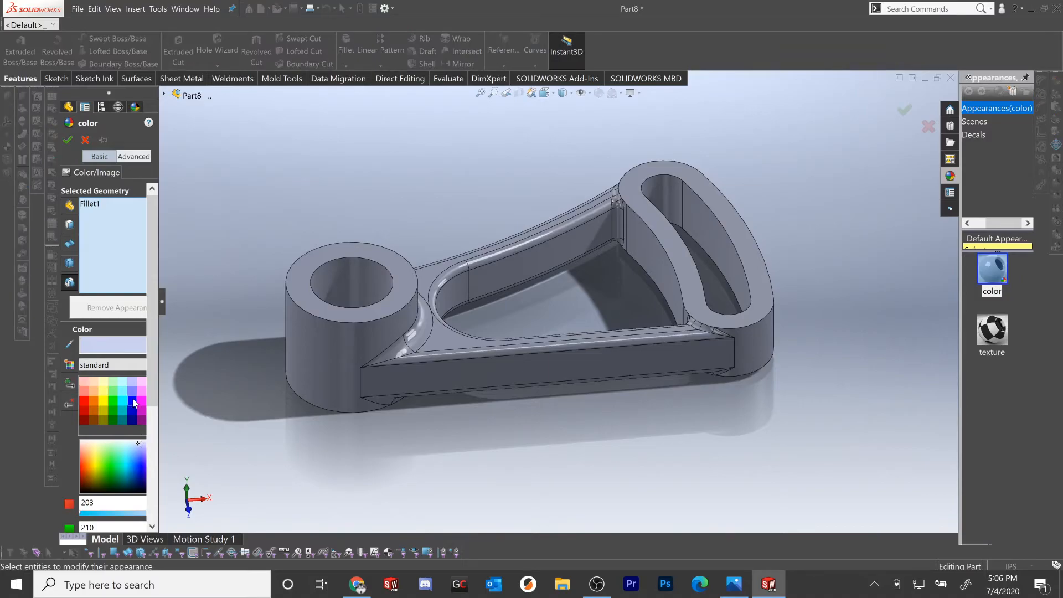
{"action": "left_click", "coordinate": [132, 399]}
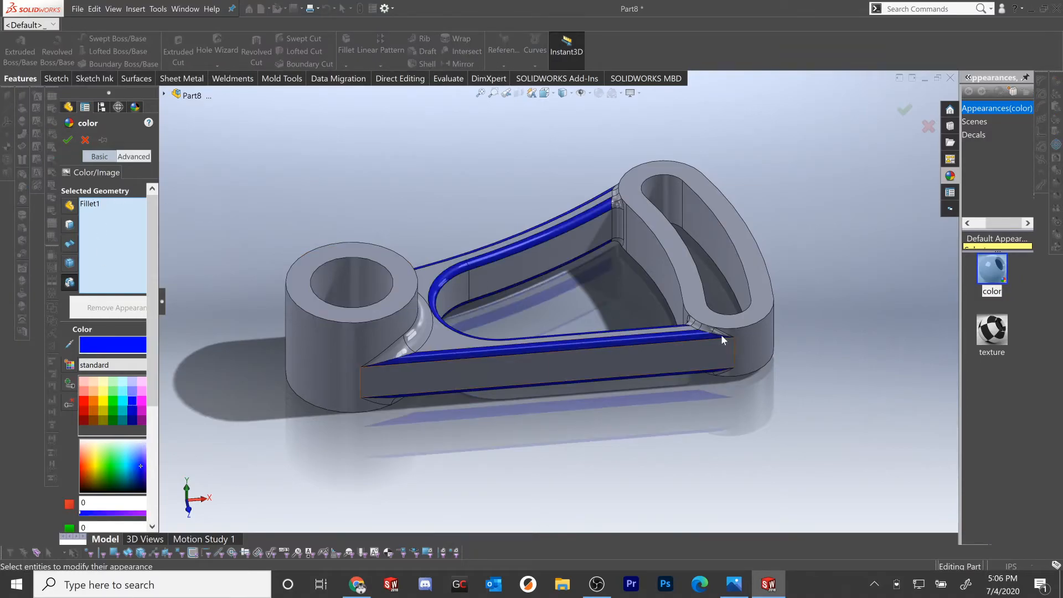
{"action": "scroll", "coordinate": [699, 327], "scroll_direction": "down", "scroll_amount": 5}
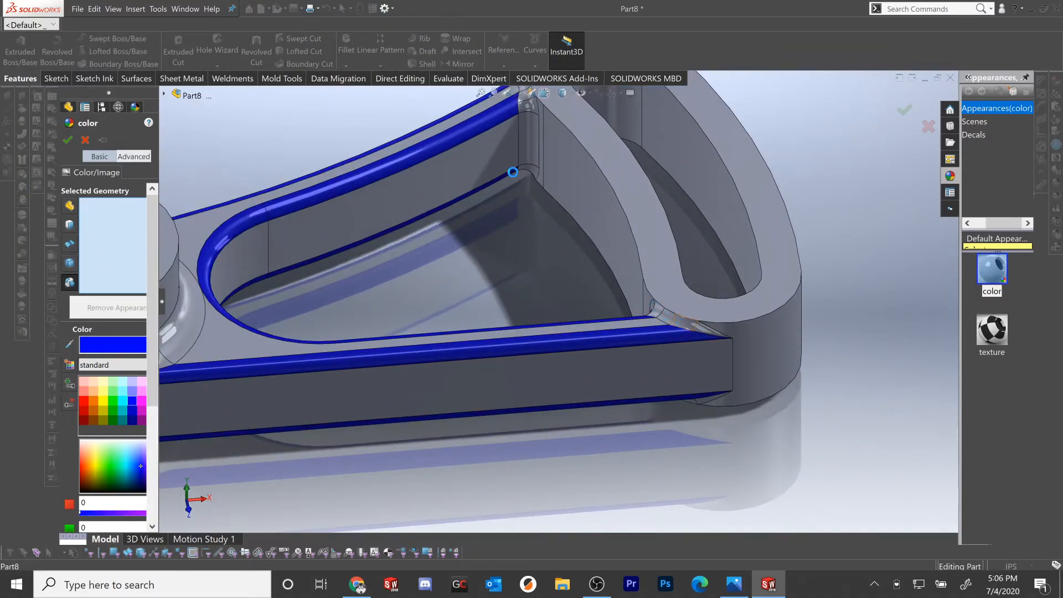
{"action": "left_click", "coordinate": [518, 178]}
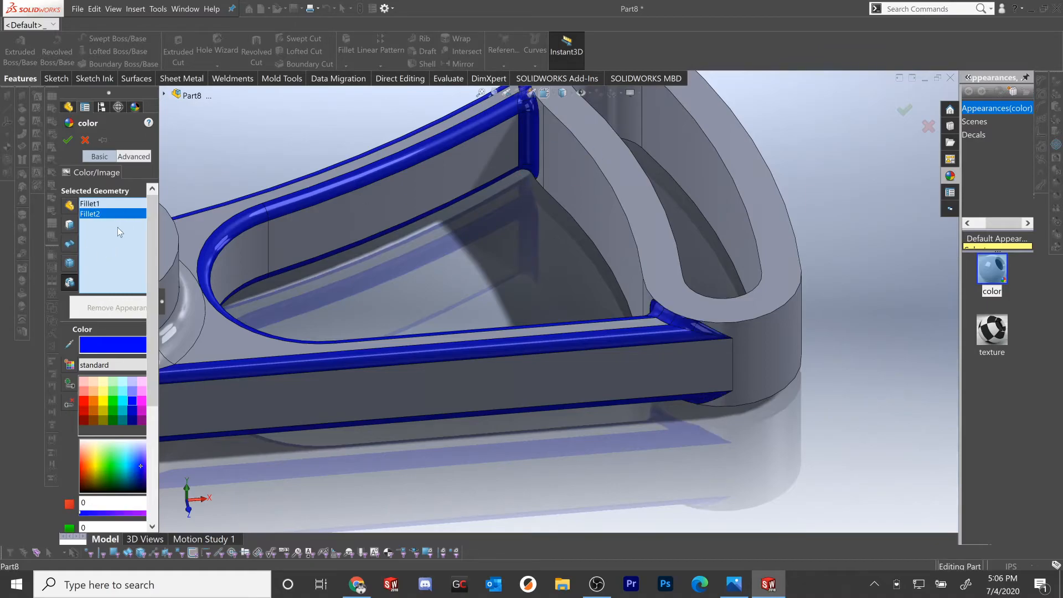
{"action": "left_click", "coordinate": [66, 138]}
Colour Fillet3, the 4 mm fillet around the hub, red
{"action": "middle_click_drag", "start_coordinate": [573, 288], "coordinate": [443, 290]}
{"action": "right_click", "coordinate": [357, 218]}
{"action": "left_click", "coordinate": [420, 195]}
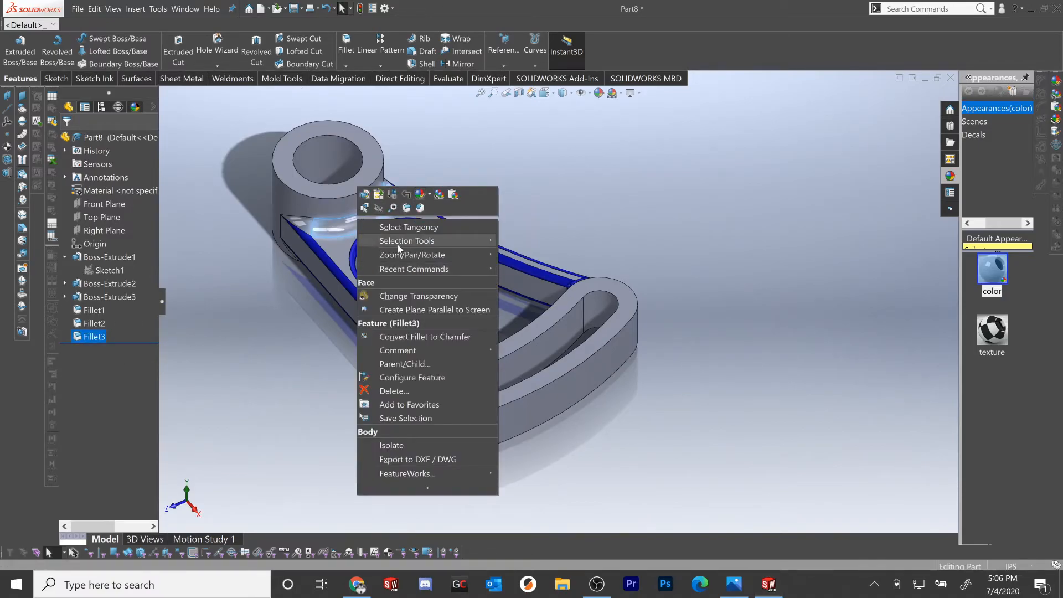
{"action": "left_click", "coordinate": [421, 196]}
{"action": "left_click", "coordinate": [431, 231]}
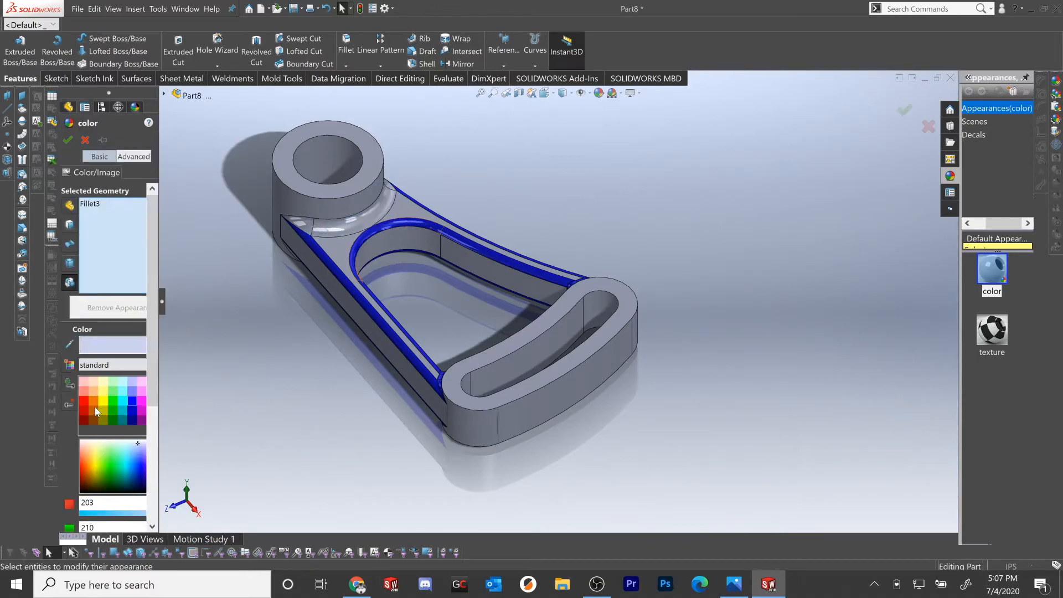
{"action": "left_click", "coordinate": [85, 402]}
{"action": "left_click", "coordinate": [68, 140]}
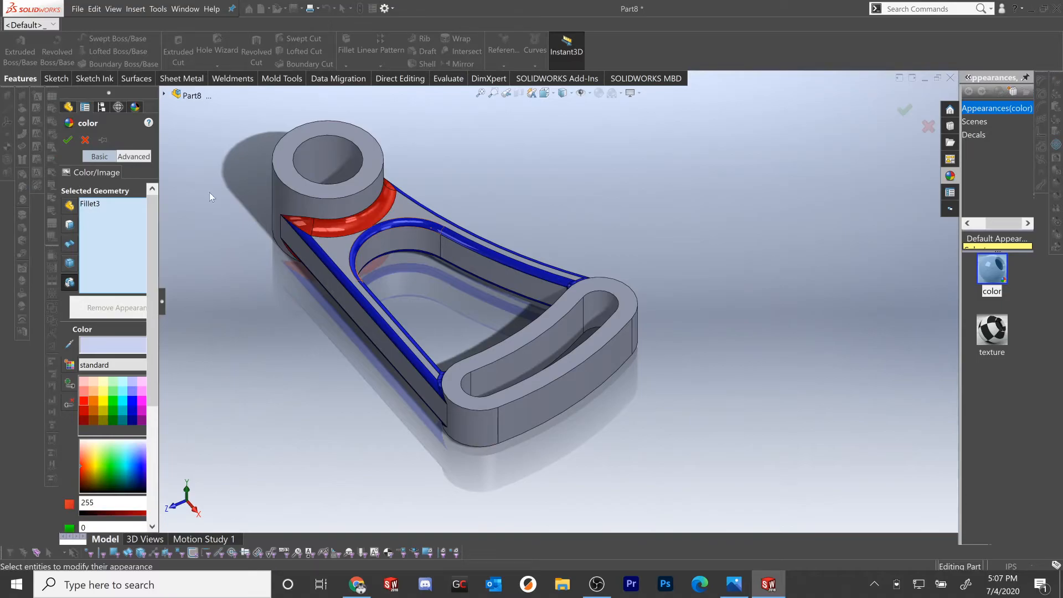
Apply a yellow colour to the whole body of the part
{"action": "right_click", "coordinate": [340, 244]}
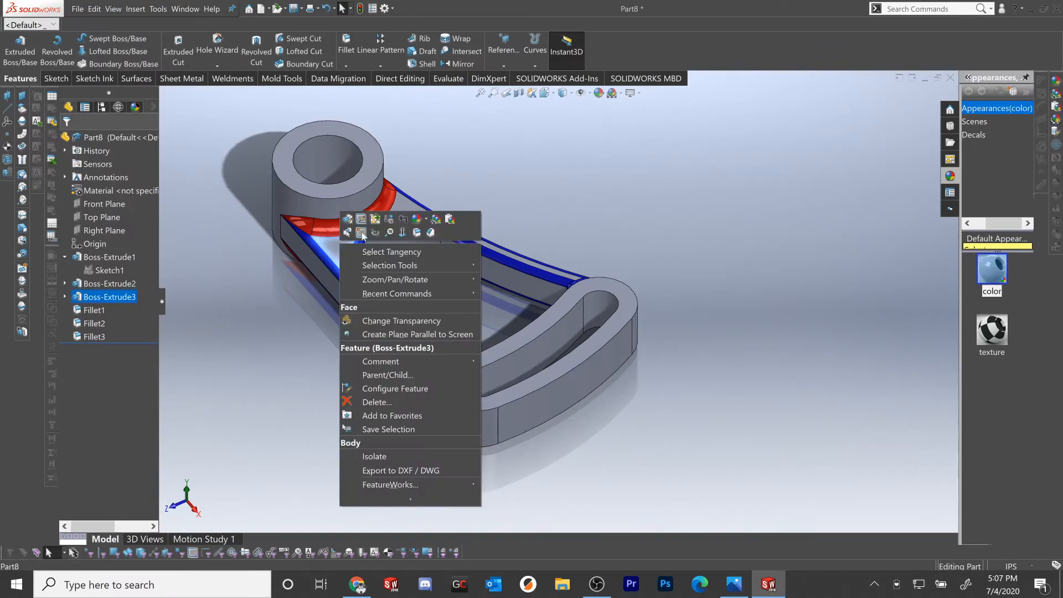
{"action": "left_click", "coordinate": [419, 220]}
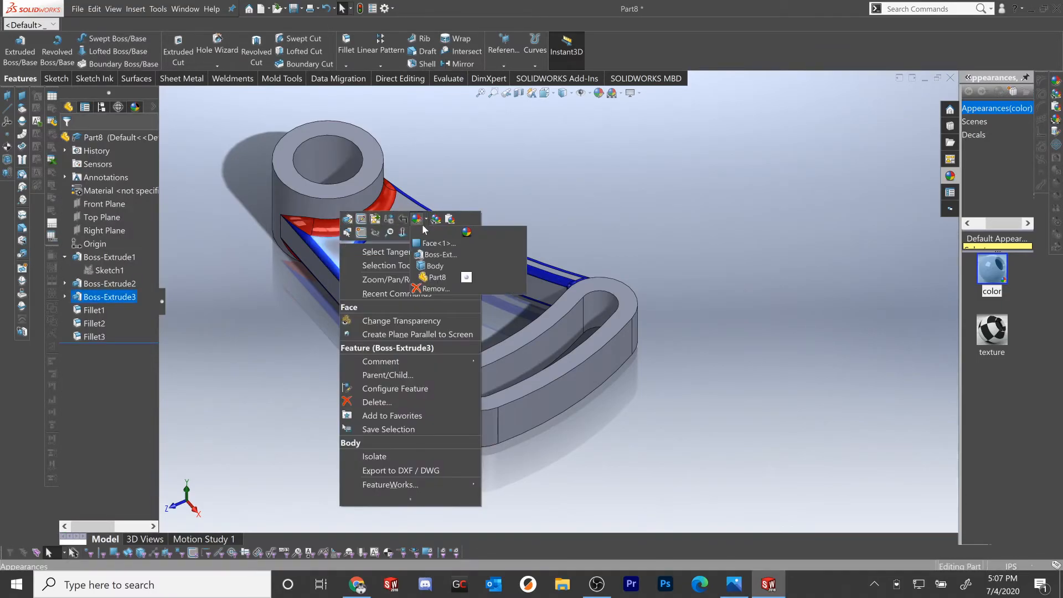
{"action": "left_click", "coordinate": [431, 267]}
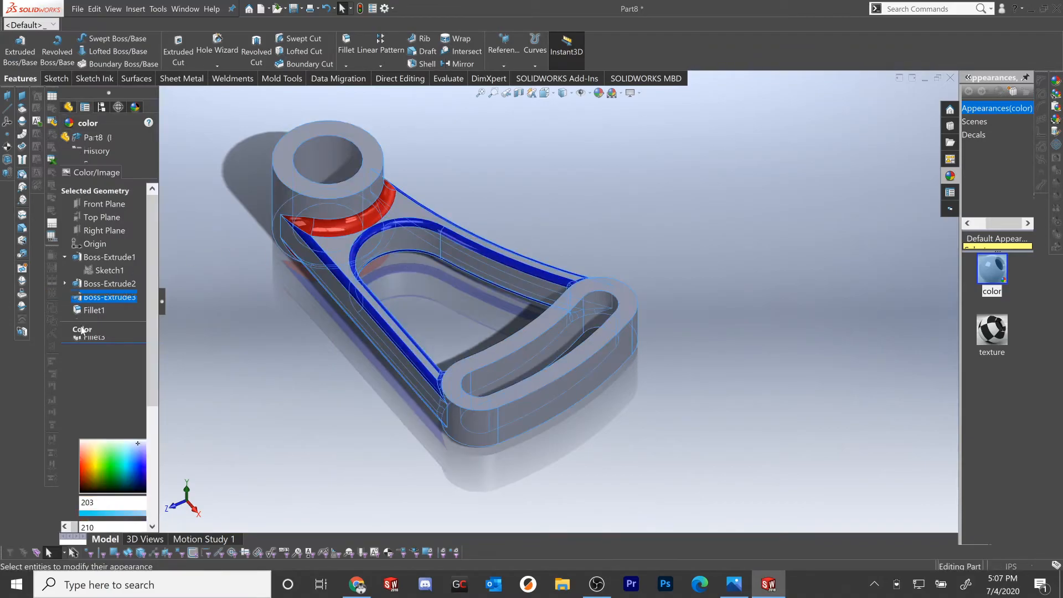
{"action": "left_click", "coordinate": [103, 402]}
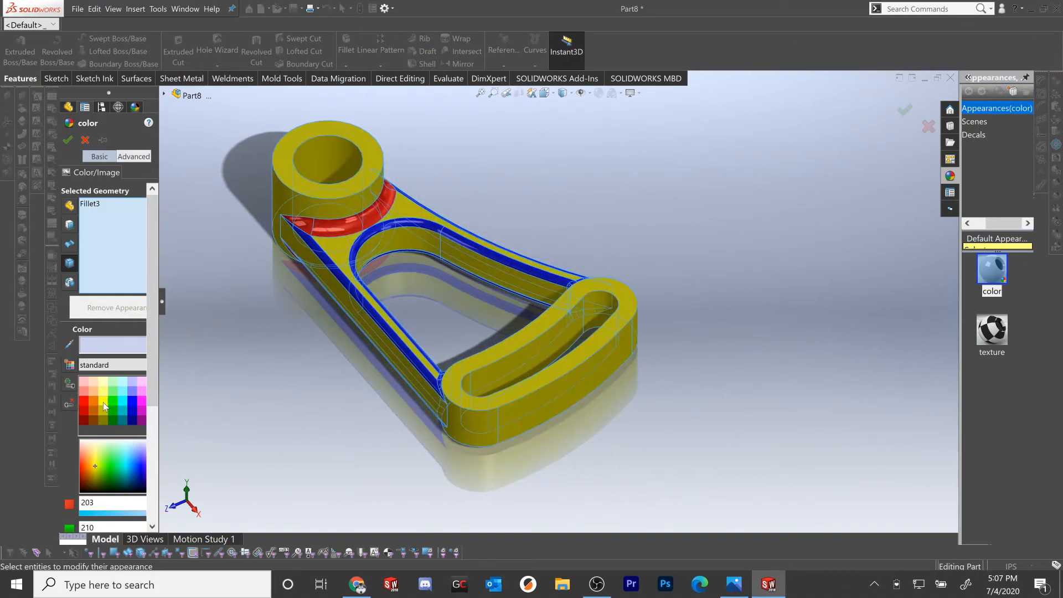
{"action": "left_click", "coordinate": [68, 141]}
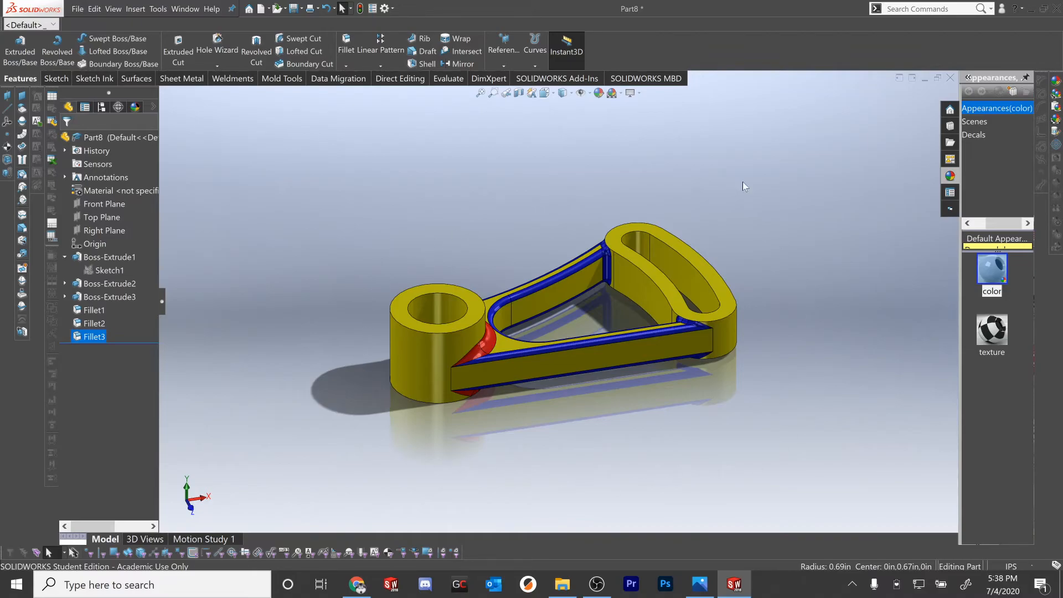
Edit Sketch1 and sketch a corner rectangle about 0.48 by 0.30 in across the bore edge on the side away from the web
{"action": "middle_click_drag", "start_coordinate": [636, 308], "coordinate": [356, 330]}
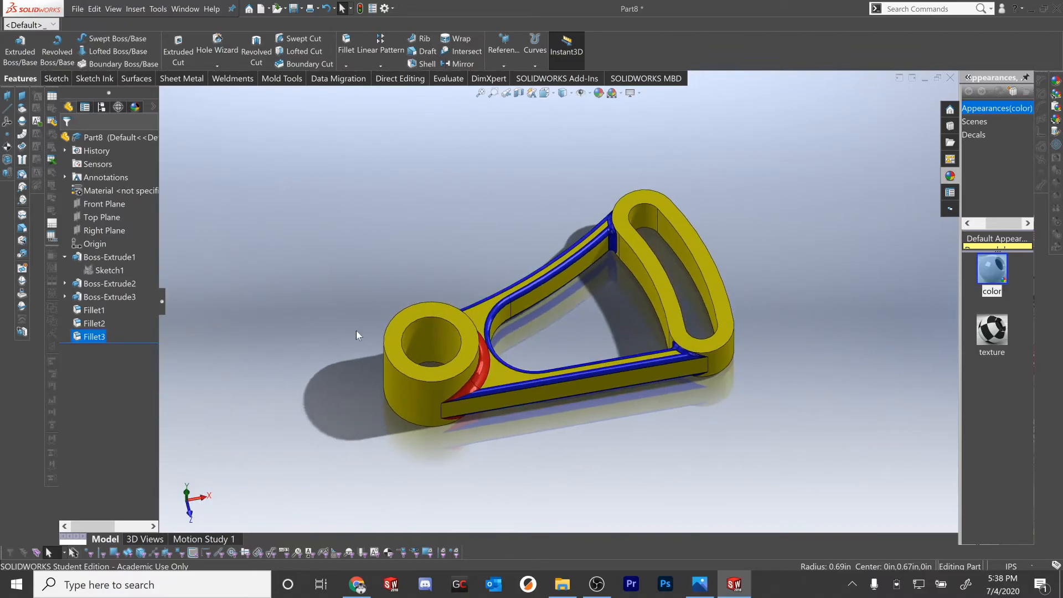
{"action": "right_click", "coordinate": [99, 270]}
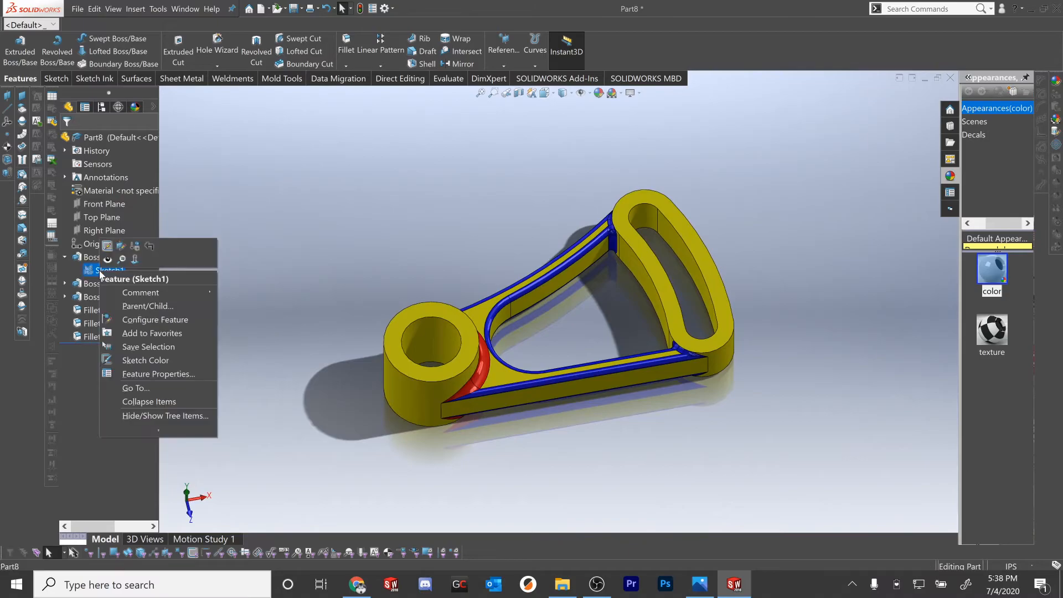
{"action": "left_click", "coordinate": [107, 250]}
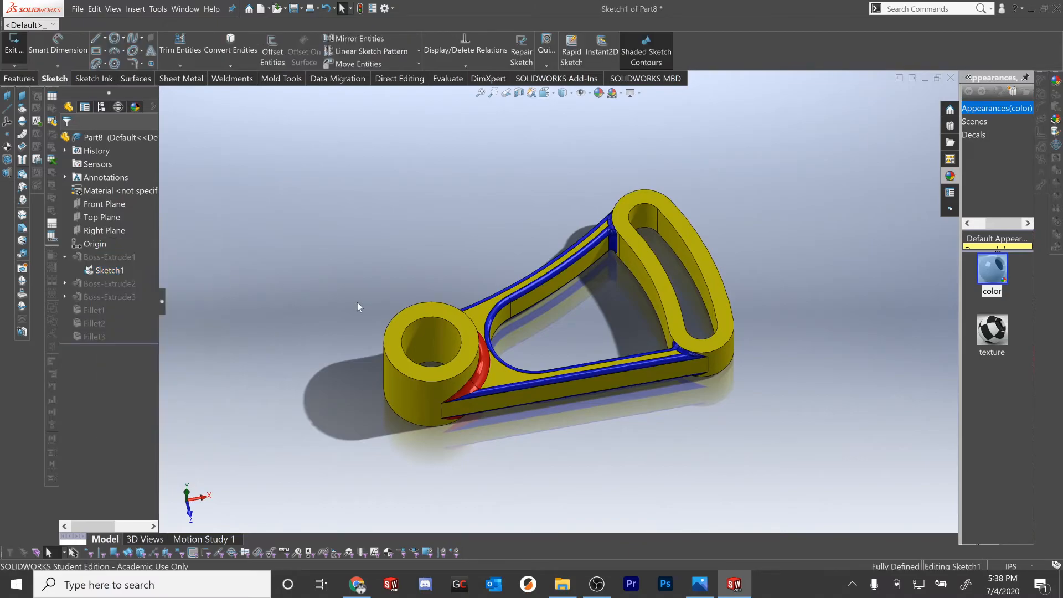
{"action": "key", "text": "ctrl+8"}
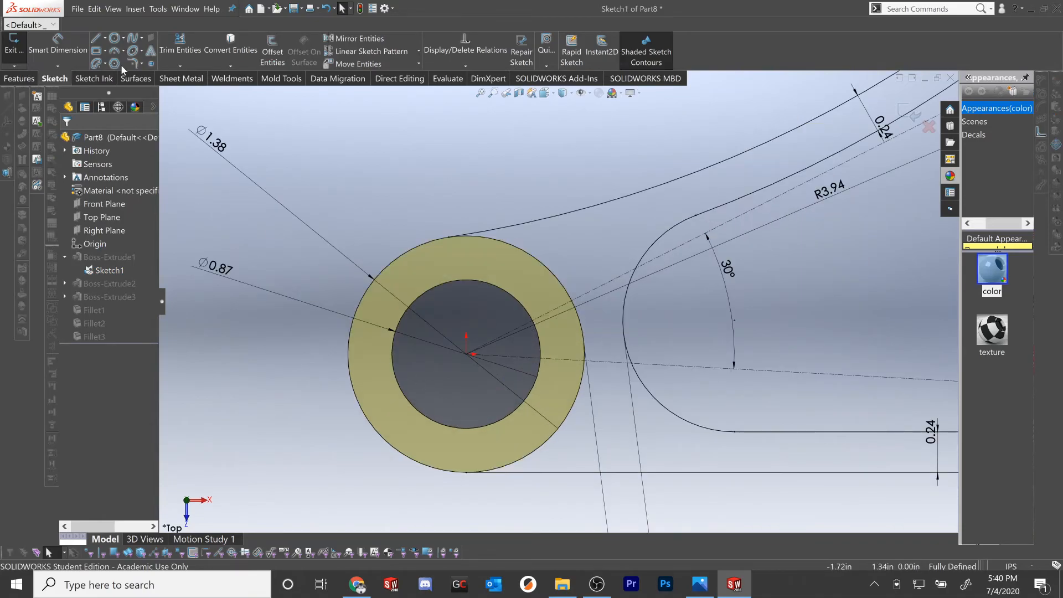
{"action": "left_click", "coordinate": [451, 377]}
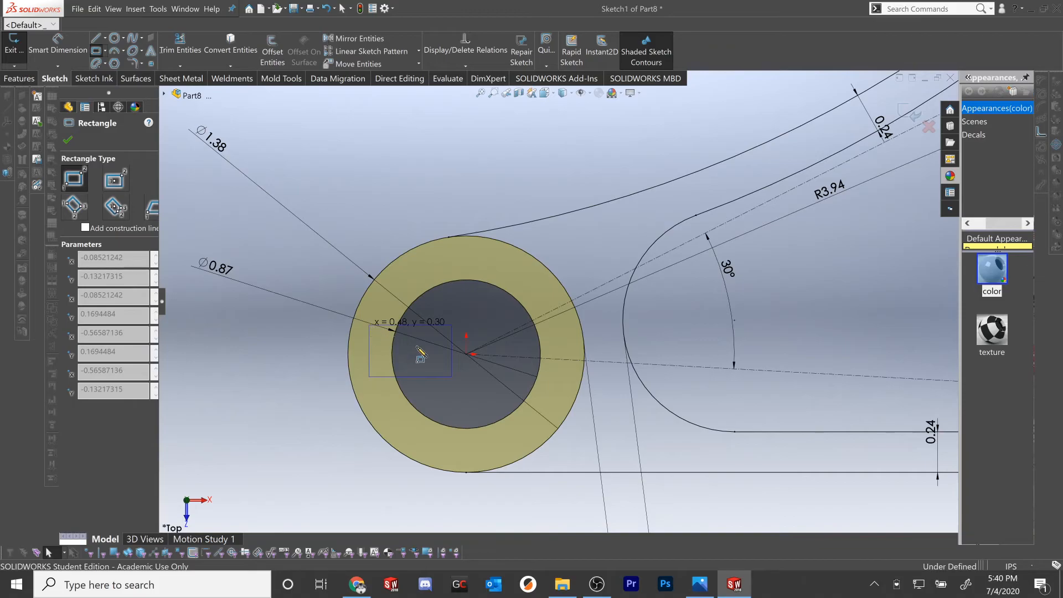
{"action": "left_click", "coordinate": [370, 325]}
{"action": "left_click", "coordinate": [68, 141]}
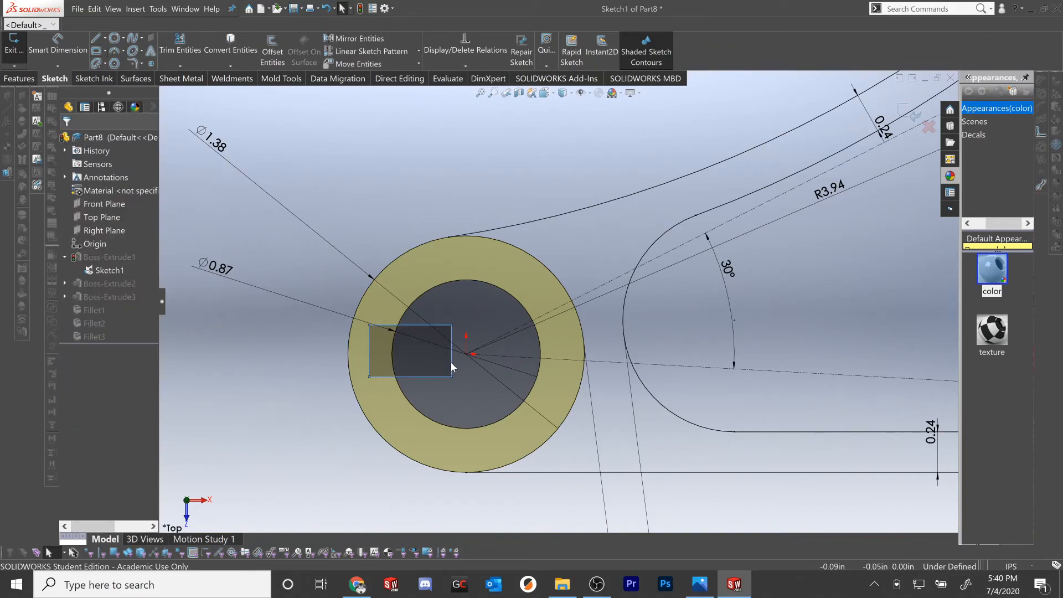
Dimension the height of the keyway rectangle as 6 mm
{"action": "left_click", "coordinate": [417, 376]}
{"action": "left_click", "coordinate": [417, 377]}
{"action": "left_click", "coordinate": [295, 358]}
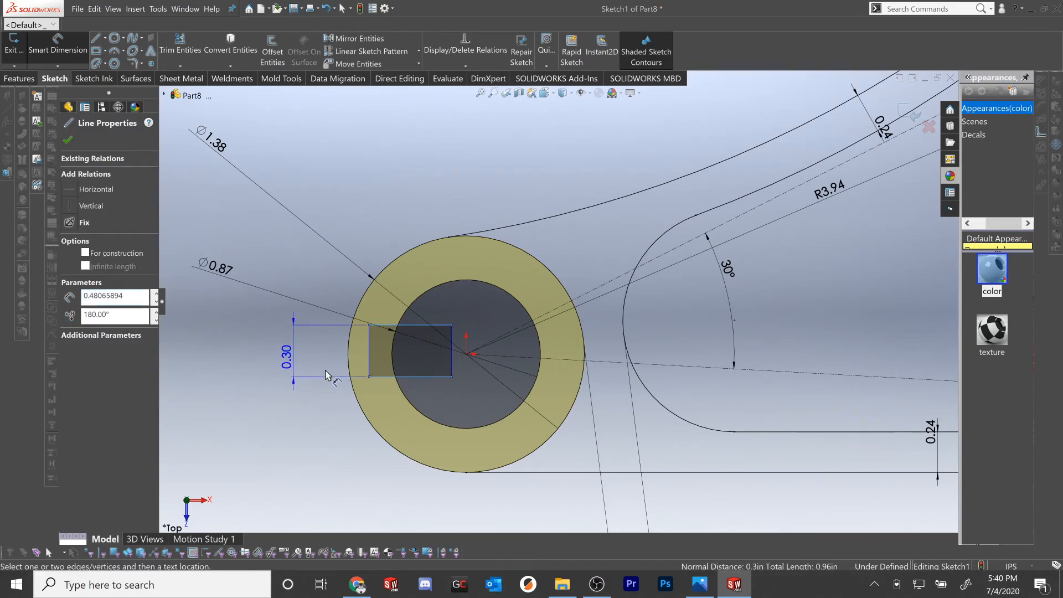
{"action": "type", "text": "6mm"}
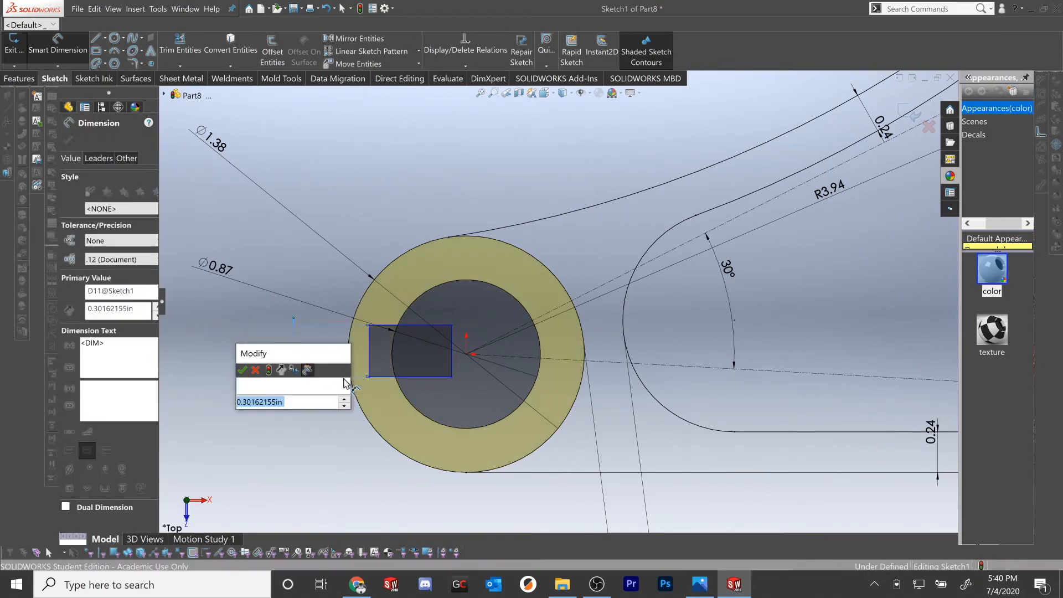
{"action": "key", "text": "Return"}
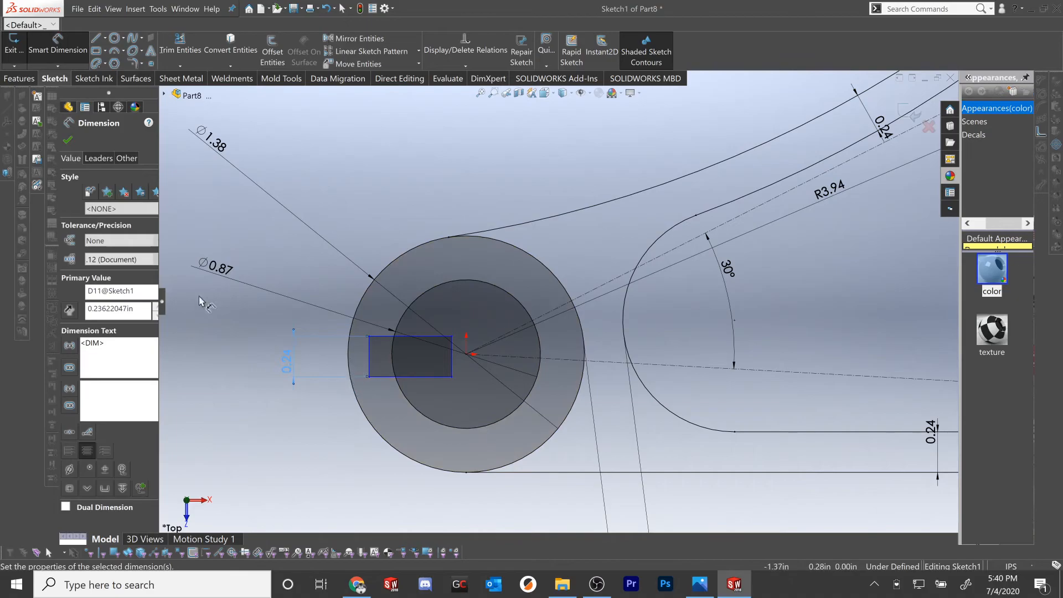
{"action": "left_click", "coordinate": [68, 139]}
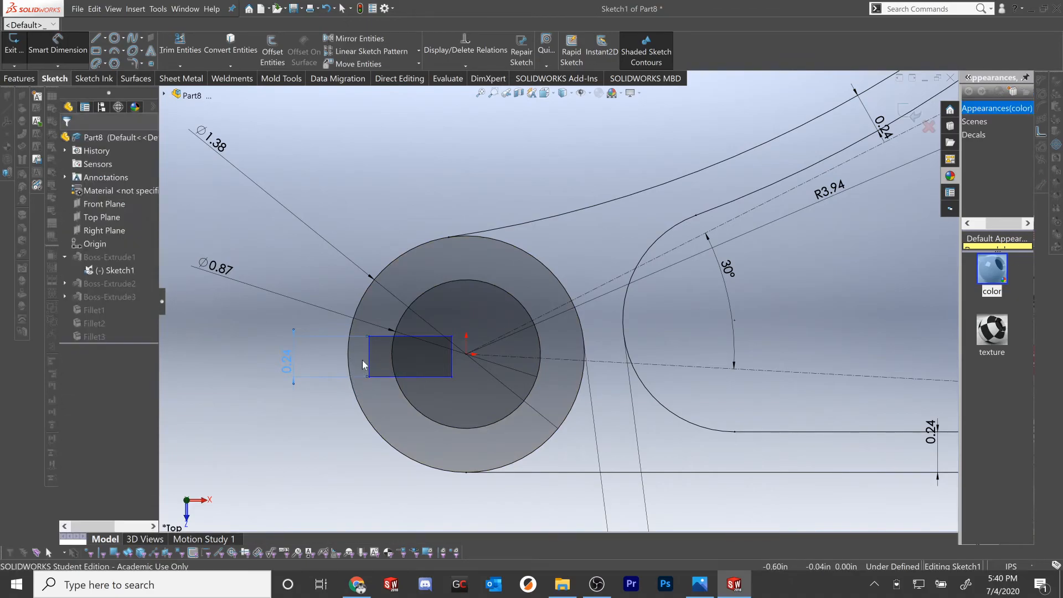
Dimension the distance from the rectangle's outer vertical edge to the far side of the bore circle as 24.5 mm
{"action": "left_click", "coordinate": [62, 40]}
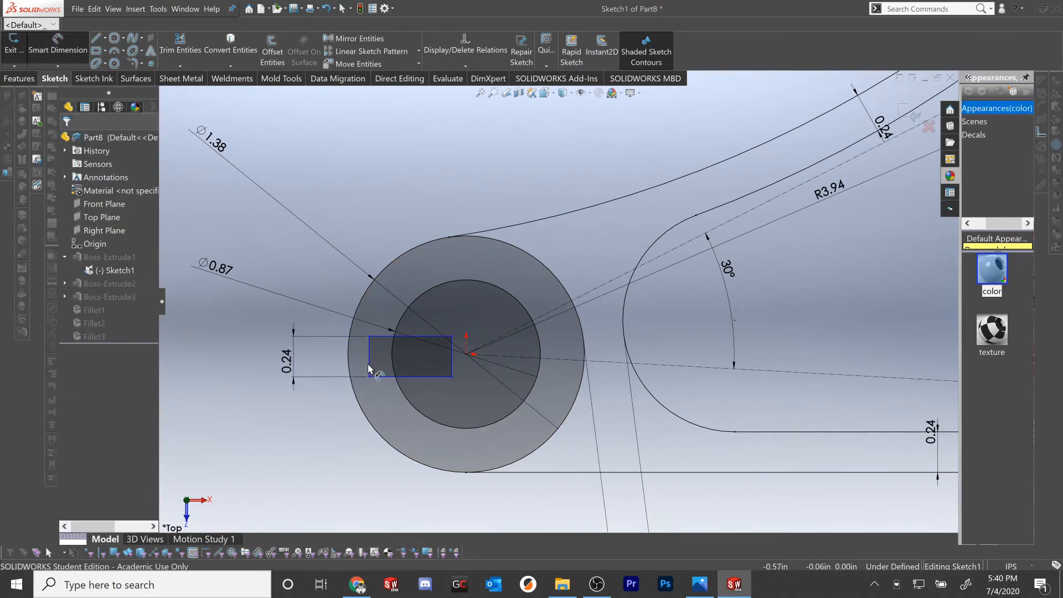
{"action": "left_click", "coordinate": [538, 351]}
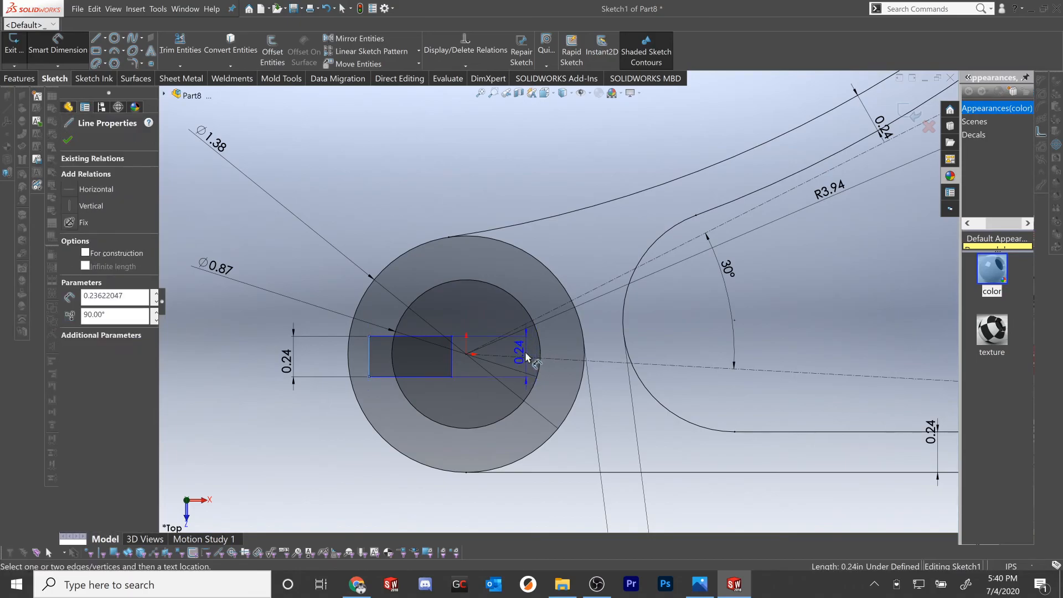
{"action": "left_click", "coordinate": [510, 464]}
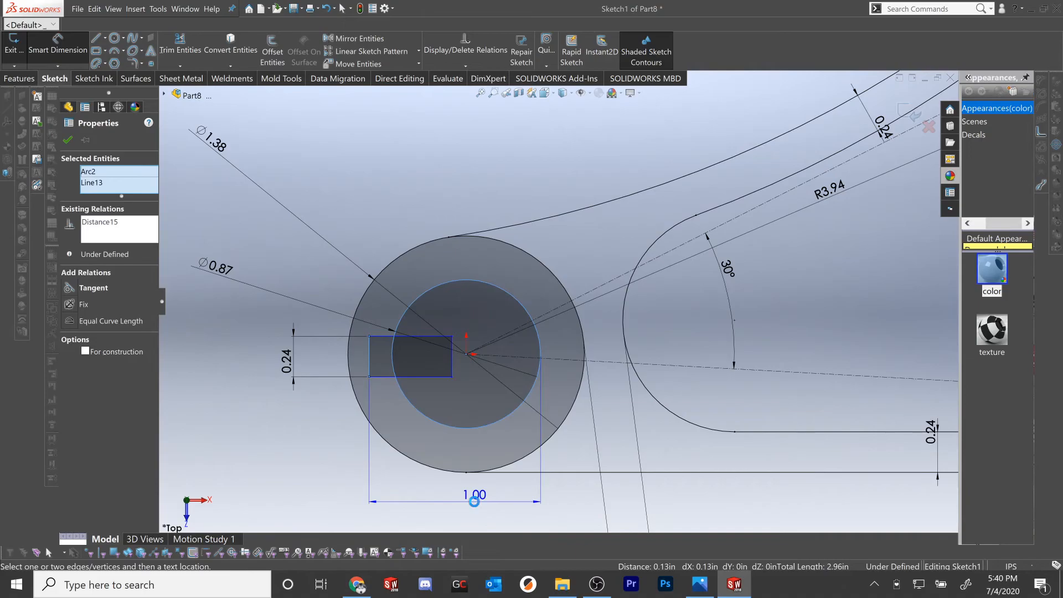
{"action": "left_click", "coordinate": [474, 502]}
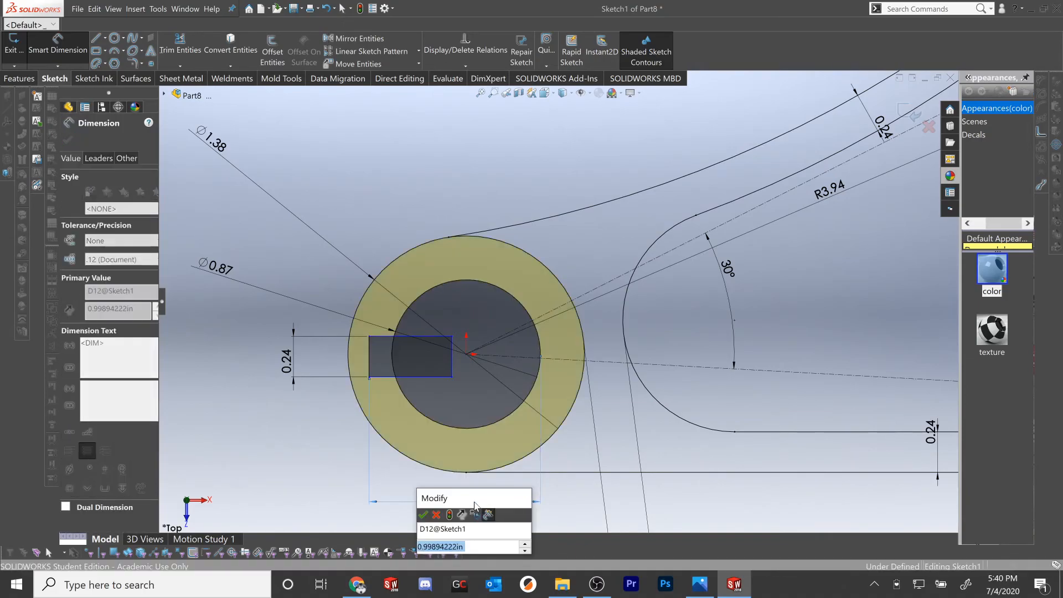
{"action": "type", "text": "2"}
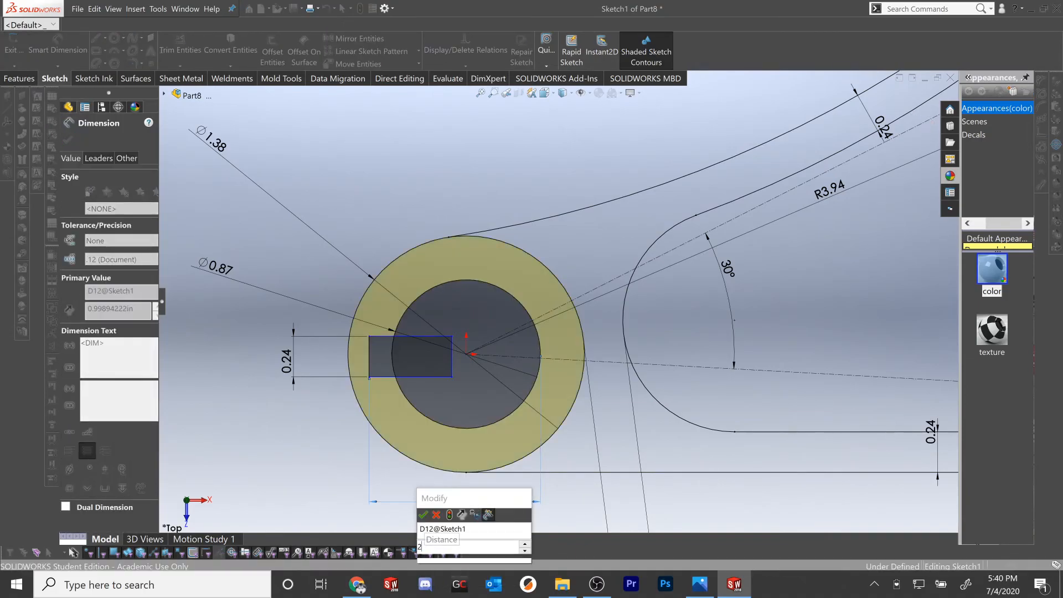
{"action": "type", "text": "4.5mm"}
{"action": "key", "text": "Return"}
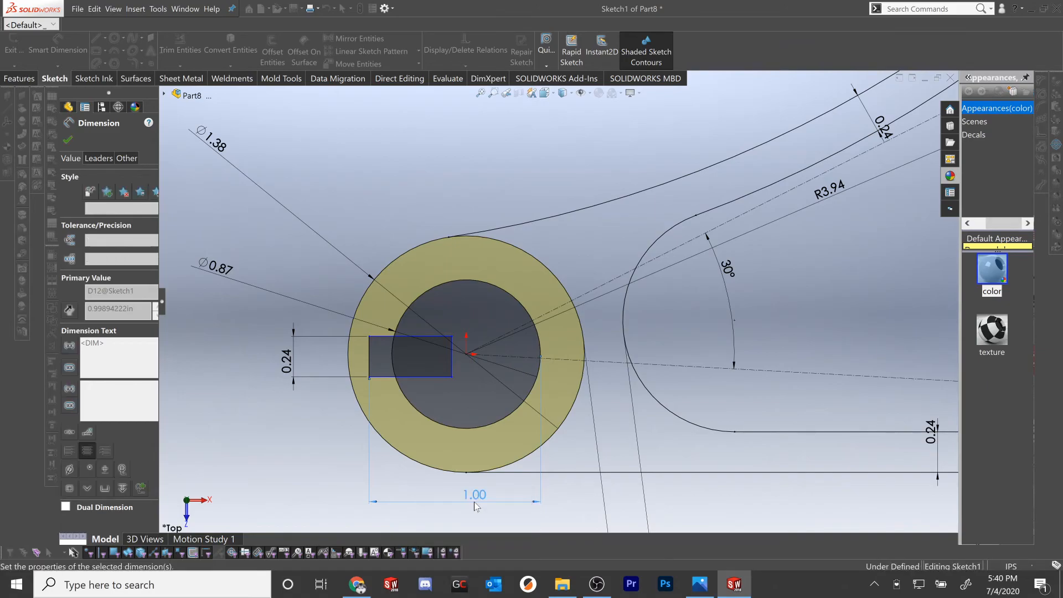
{"action": "left_click", "coordinate": [67, 140]}
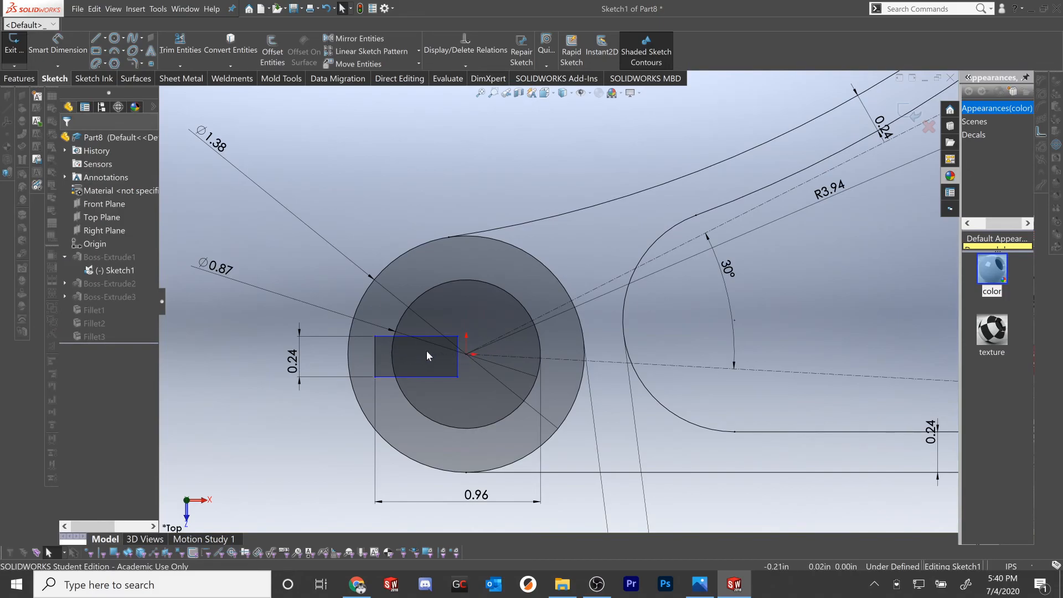
Align the midpoint of the rectangle's outer vertical edge horizontally with the bore centre
{"action": "left_click", "coordinate": [374, 357]}
{"action": "right_click", "coordinate": [374, 357]}
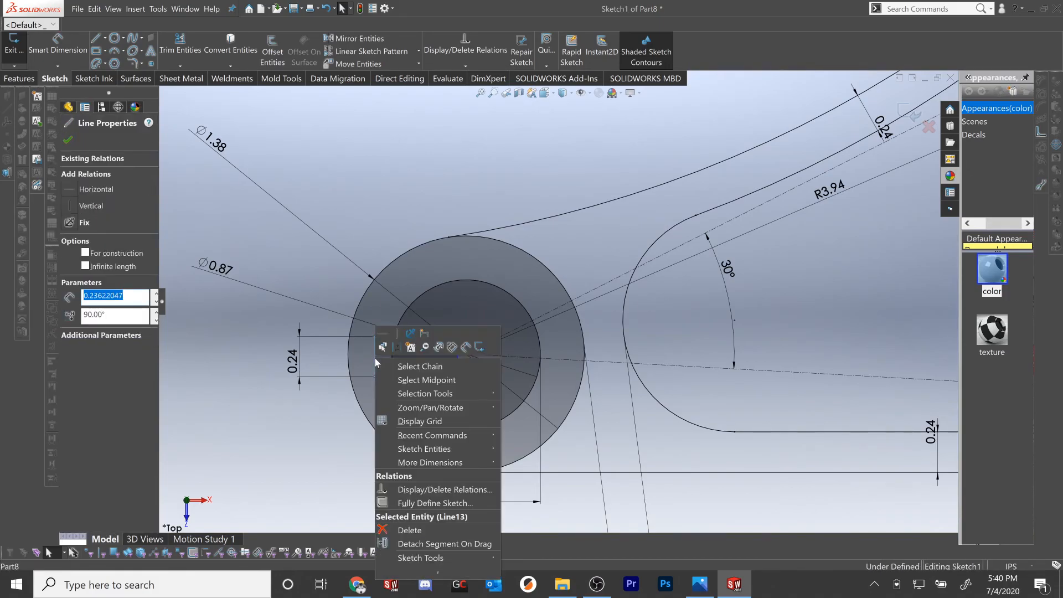
{"action": "left_click", "coordinate": [420, 380]}
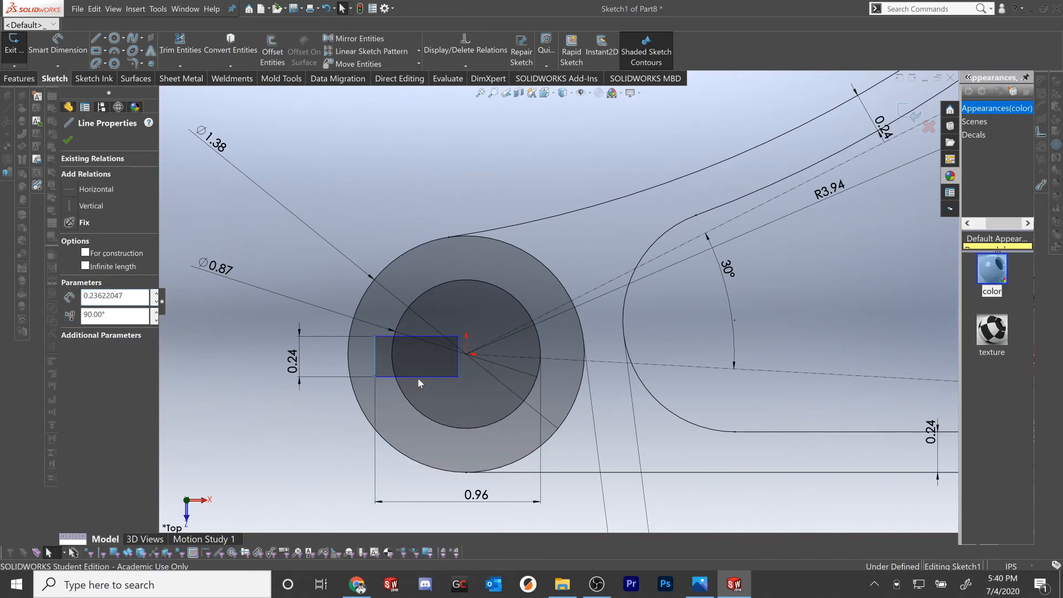
{"action": "left_click", "coordinate": [467, 355], "text": "ctrl"}
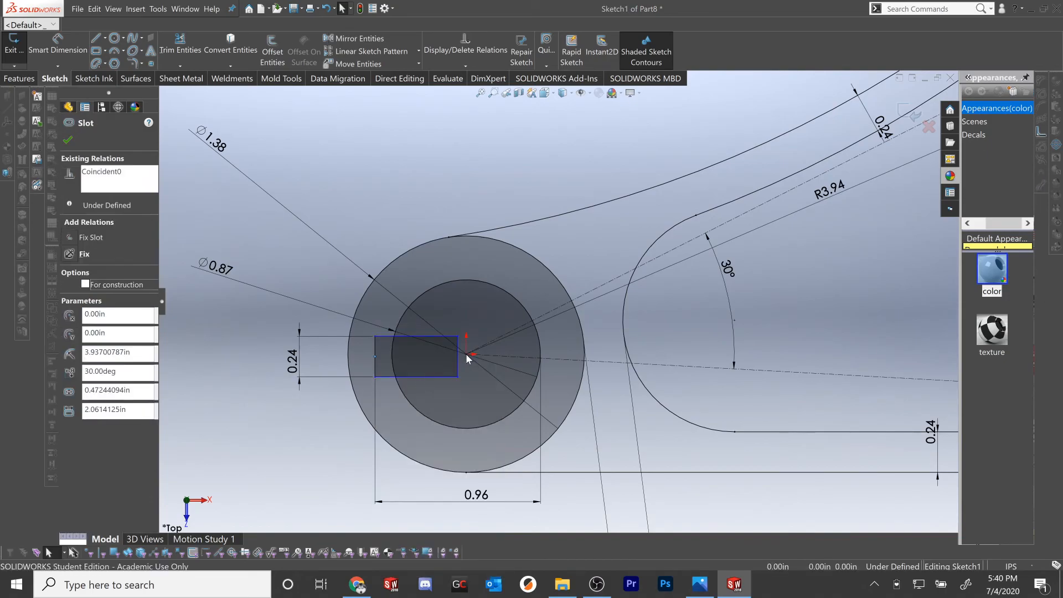
{"action": "left_click", "coordinate": [500, 323]}
{"action": "left_click", "coordinate": [258, 253]}
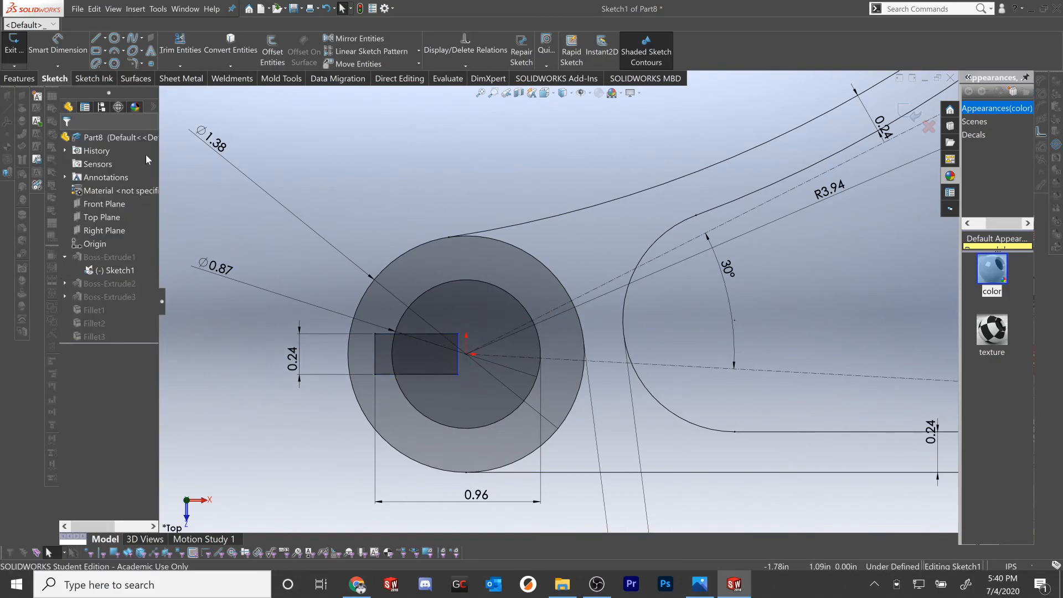
Trim the rectangle lines inside the bore and the arc across the keyway, leaving one keyed bore outline, and exit the sketch
{"action": "left_click", "coordinate": [180, 44]}
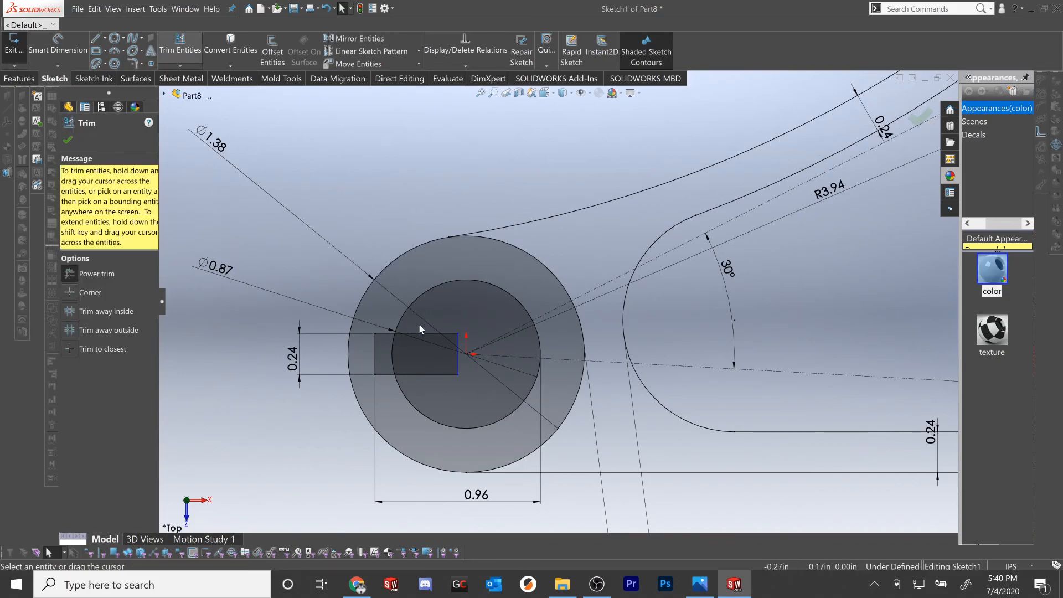
{"action": "left_click_drag", "start_coordinate": [427, 331], "coordinate": [457, 364]}
{"action": "left_click_drag", "start_coordinate": [394, 355], "coordinate": [386, 355]}
{"action": "left_click", "coordinate": [67, 139]}
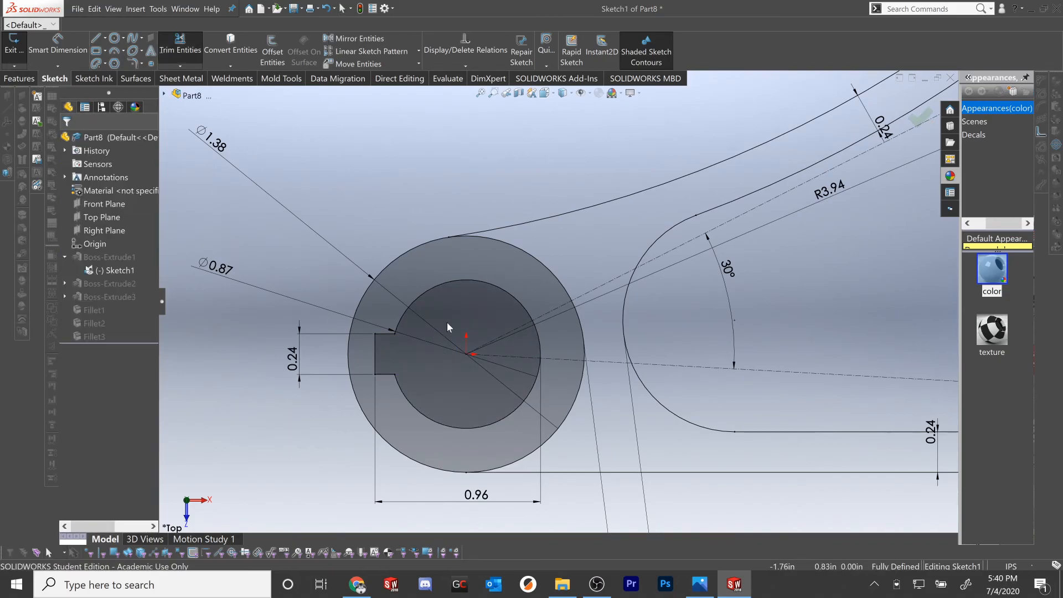
{"action": "left_click", "coordinate": [896, 110]}
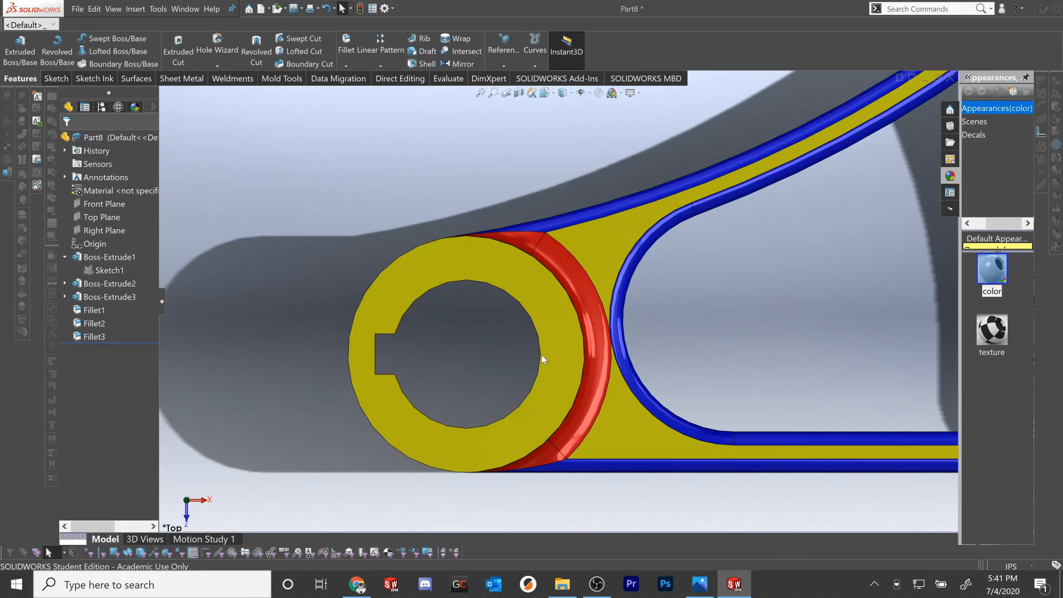
Compare the hub with its keyway against the Model Mania 2008 Phase 1 drawing
{"action": "middle_click_drag", "start_coordinate": [555, 349], "coordinate": [601, 238]}
{"action": "scroll", "coordinate": [750, 257], "scroll_direction": "down", "scroll_amount": 2}
{"action": "left_click", "coordinate": [700, 592]}
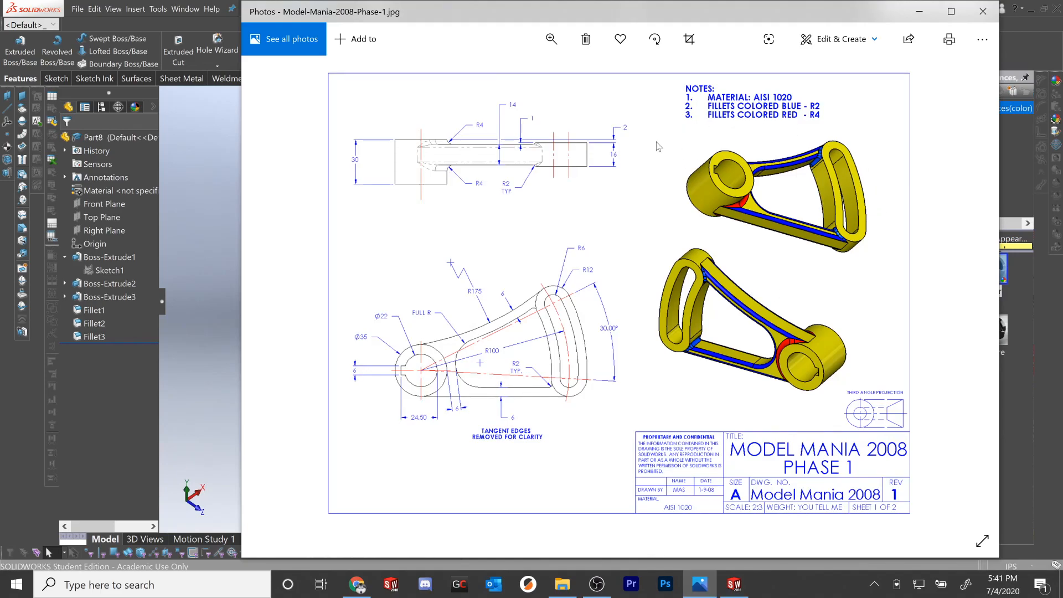
{"action": "left_click", "coordinate": [227, 321]}
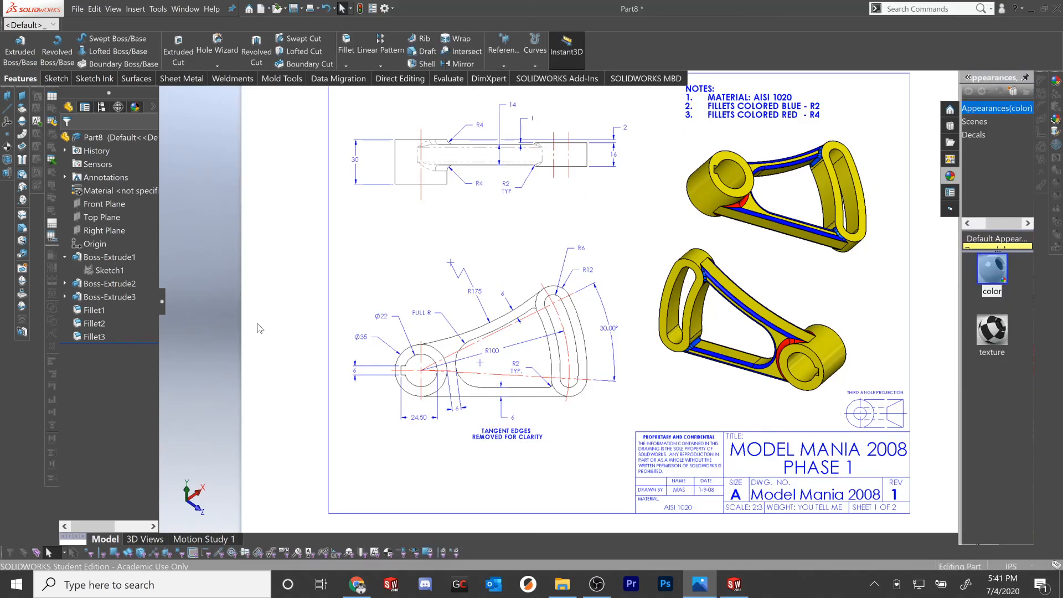